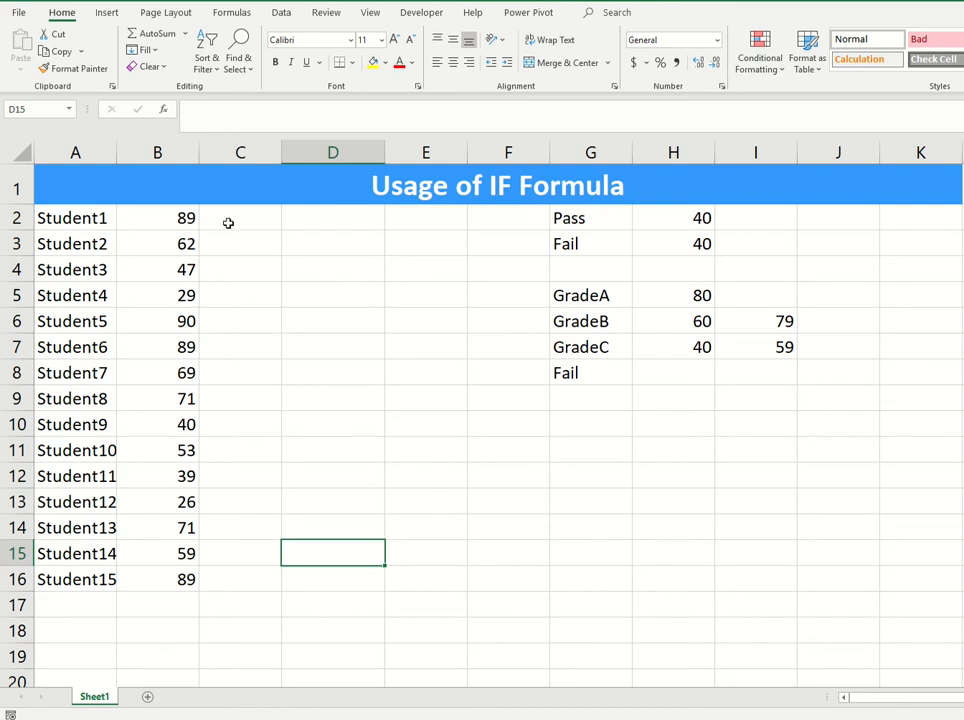
left_click(228, 221)
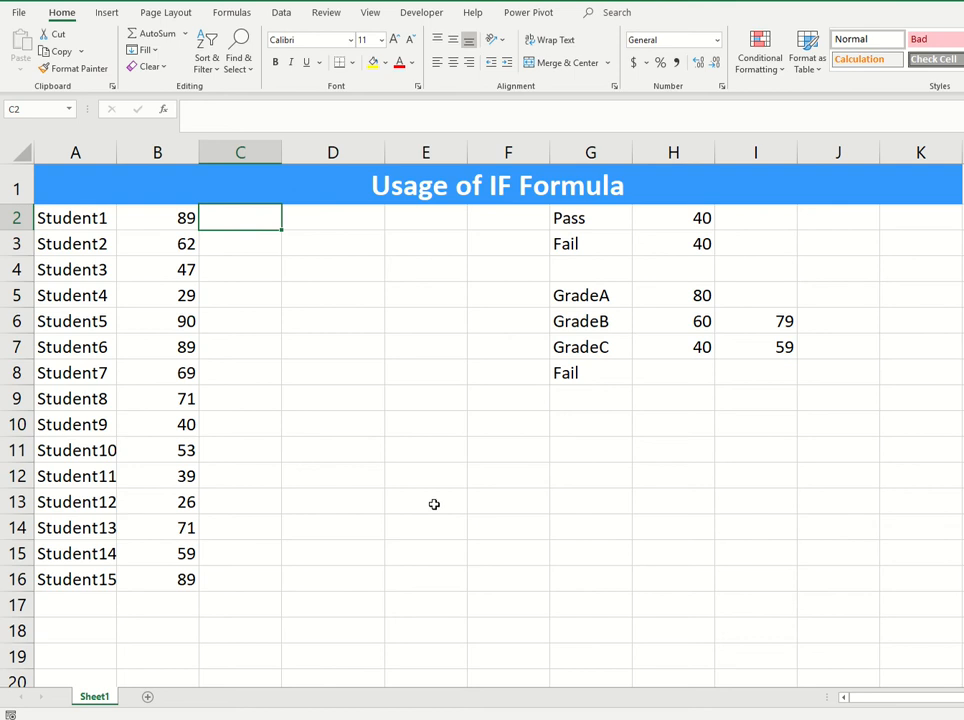
type("=")
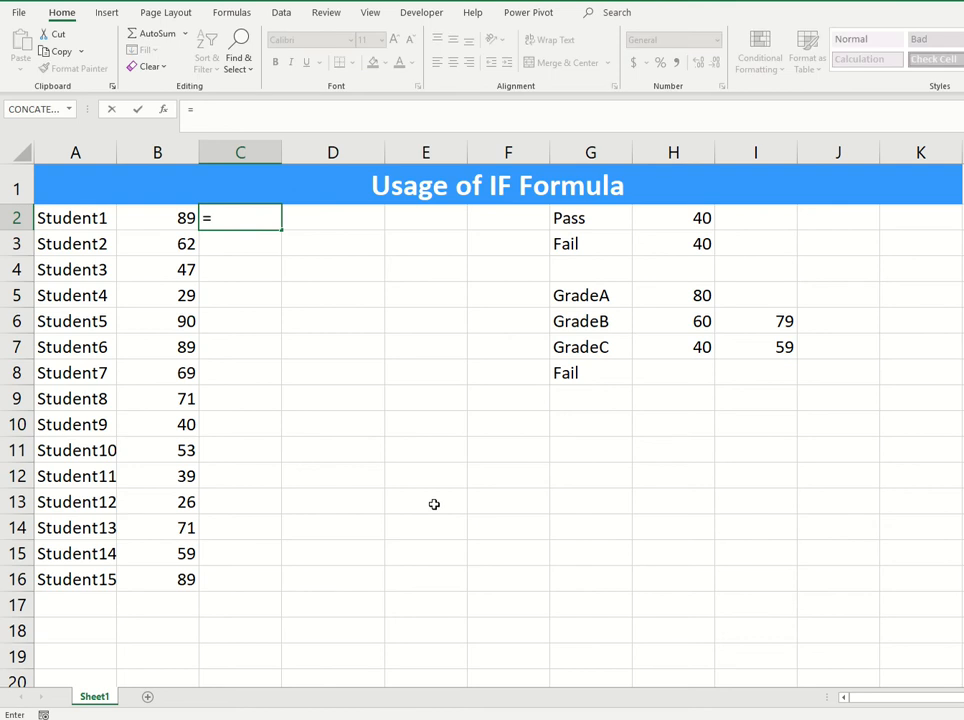
key("Escape")
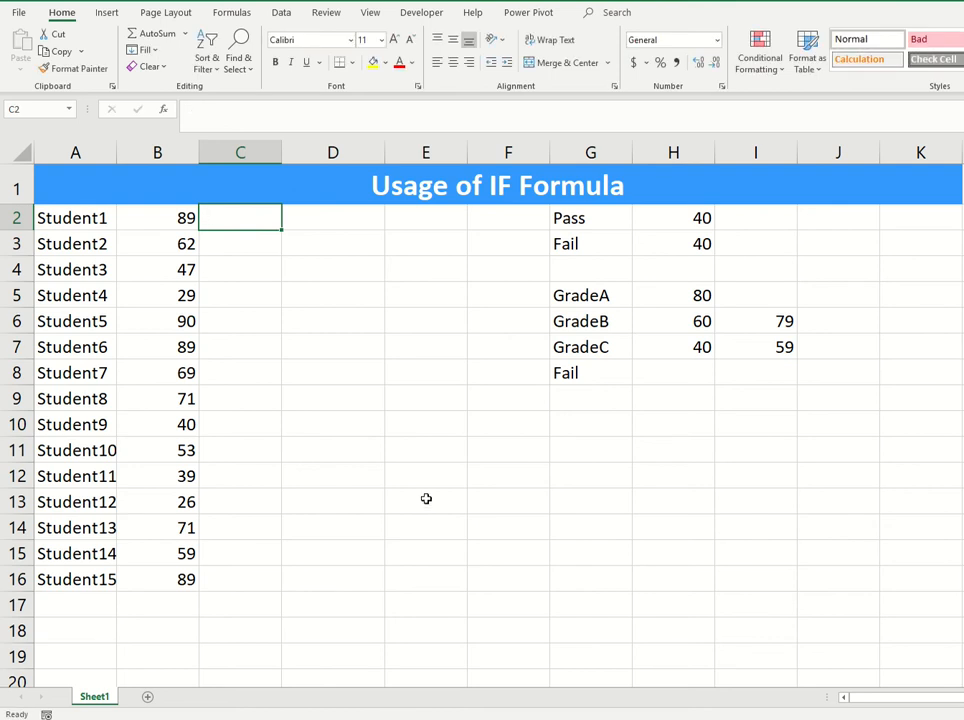
- Widen column A slightly so the student names fit, after looking over the names and the scores in B2:B16
left_click(64, 218)
mouse_move(64, 218)
left_mouse_down()
mouse_move(47, 597)
mouse_move(64, 218)
left_mouse_up()
left_click(138, 217)
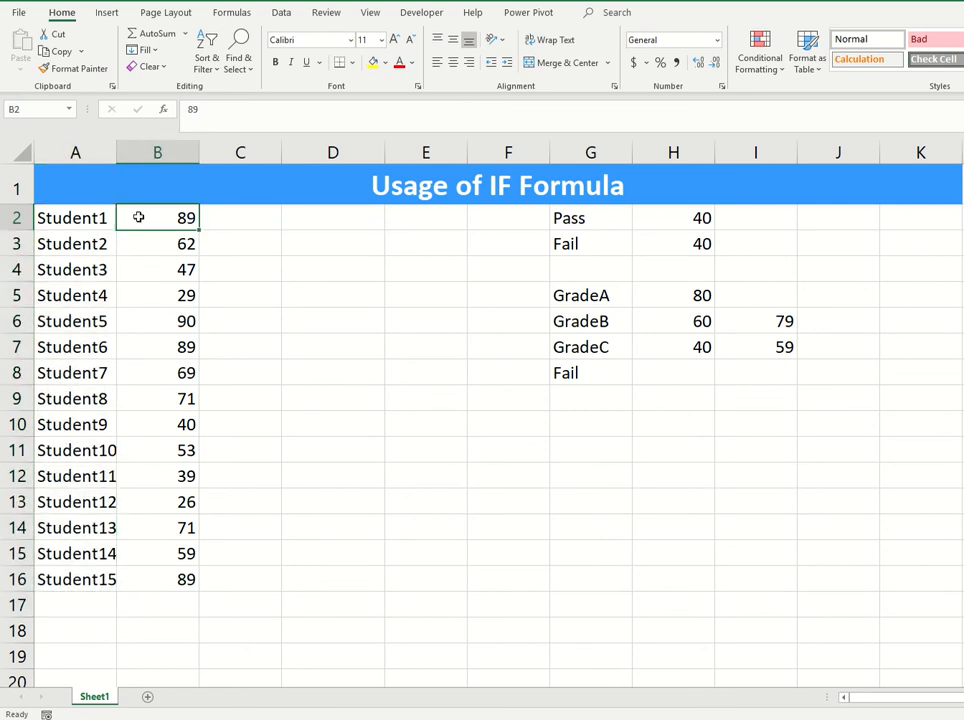
left_click_drag(138, 217, 135, 566)
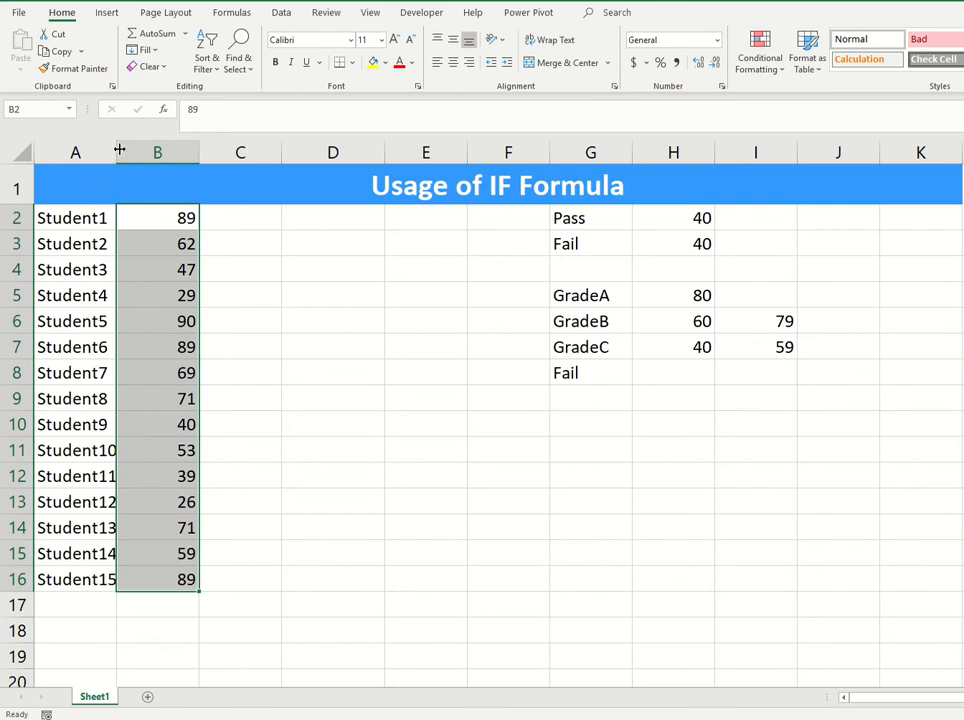
left_click_drag(119, 149, 127, 150)
- Enter the formula =IF(B2>=40,Pass,Fail) in cell C2
left_click(247, 219)
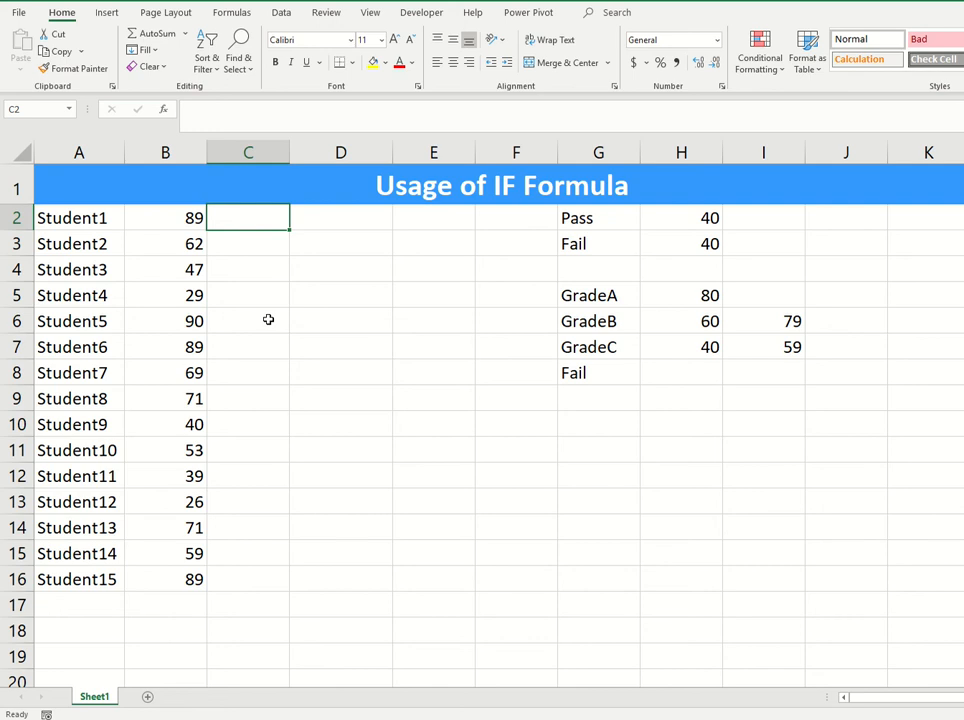
type("=")
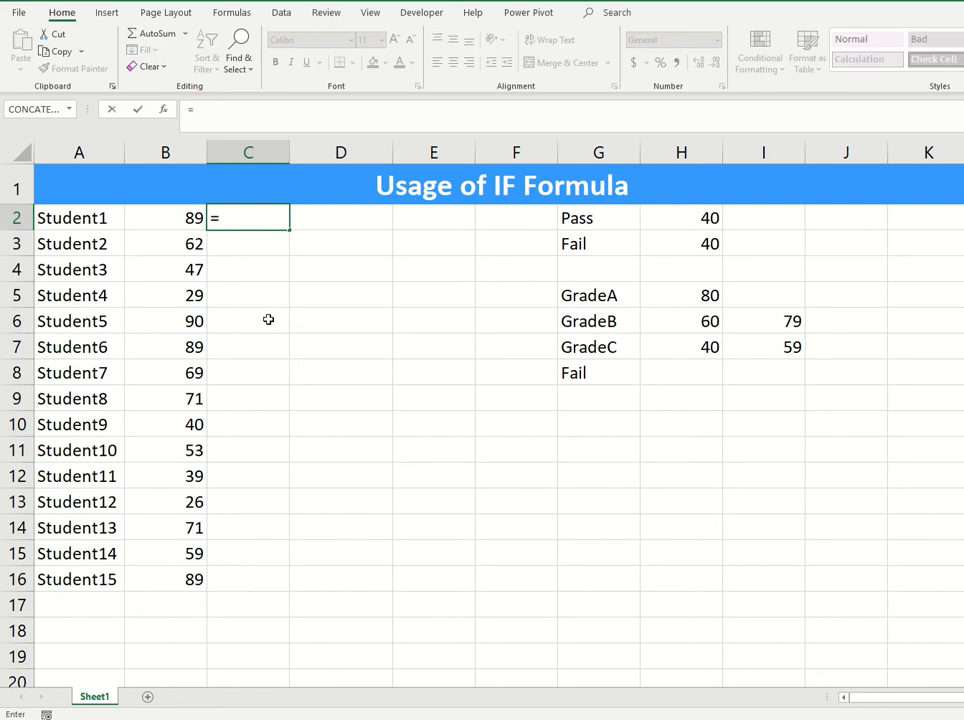
key("BackSpace")
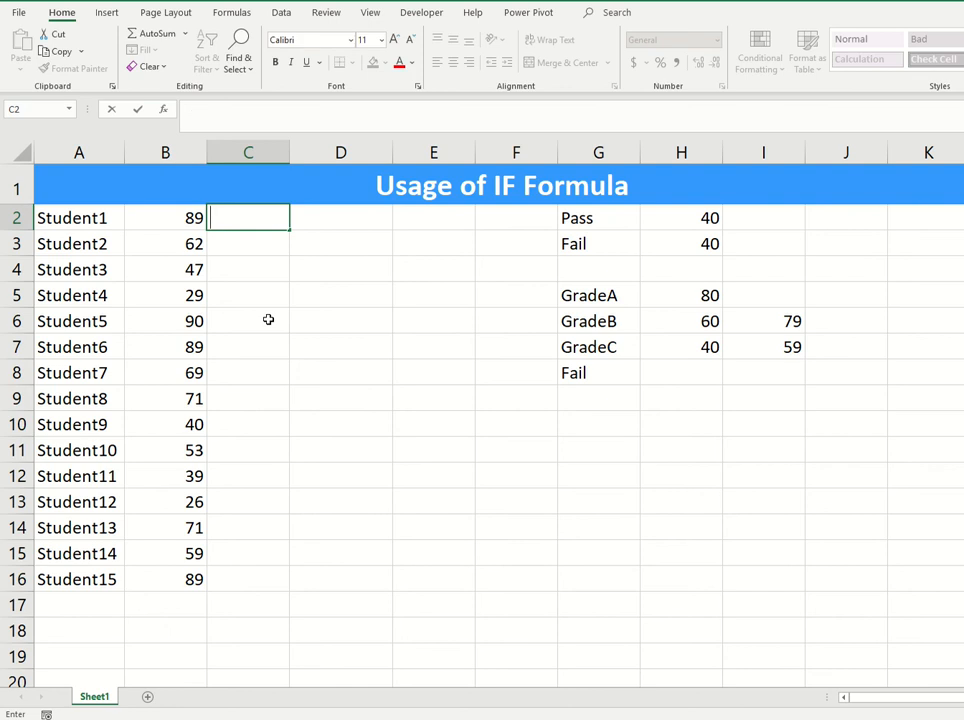
type("=")
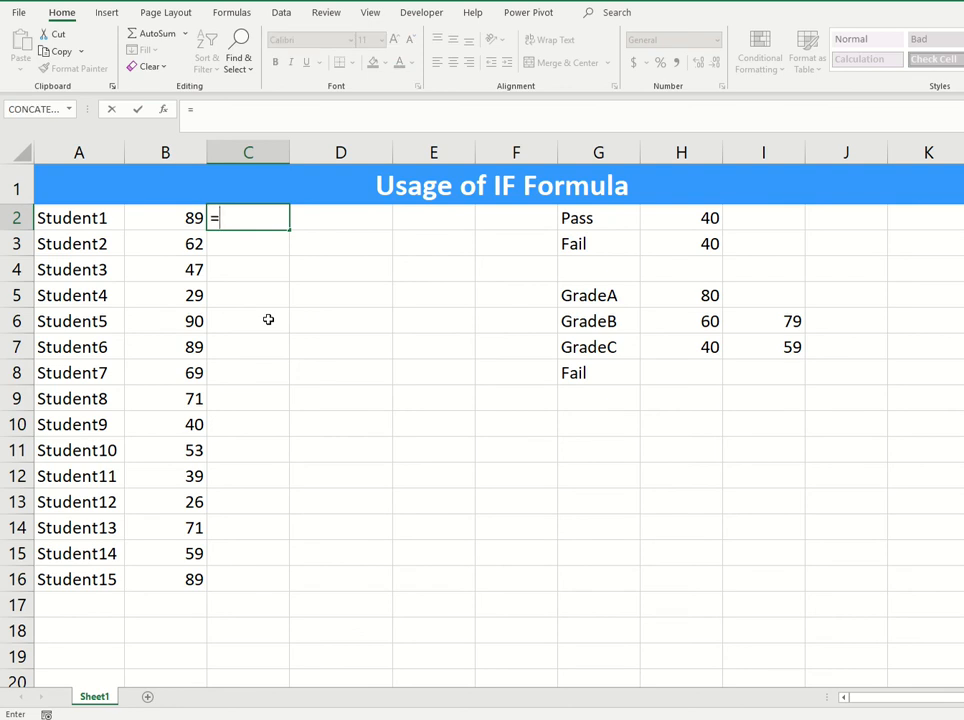
type("if")
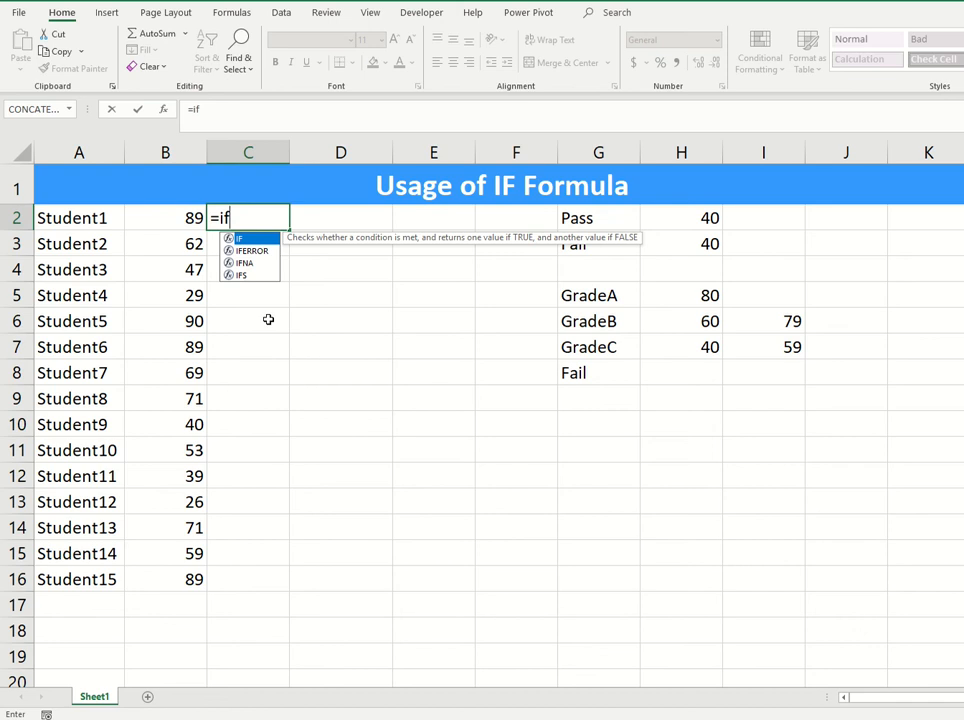
type("(")
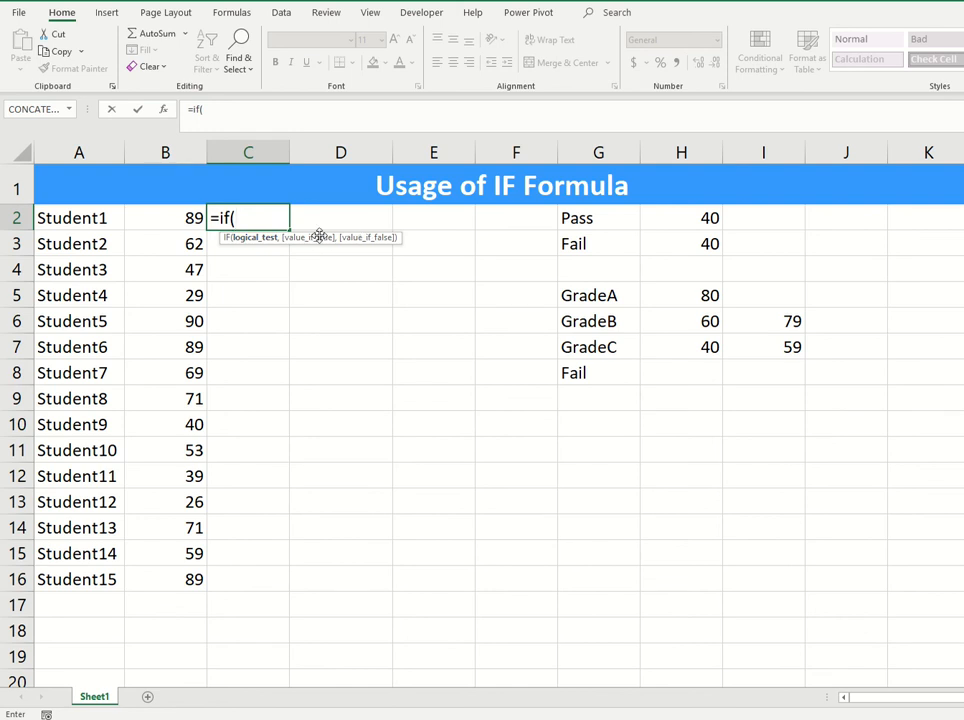
left_click(168, 218)
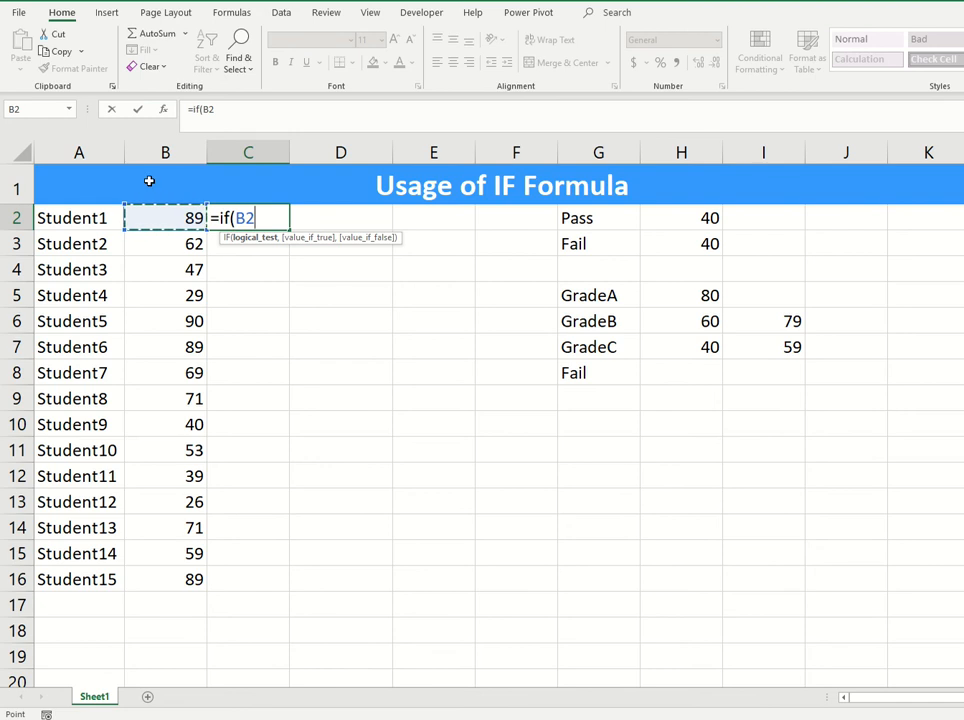
type(">=")
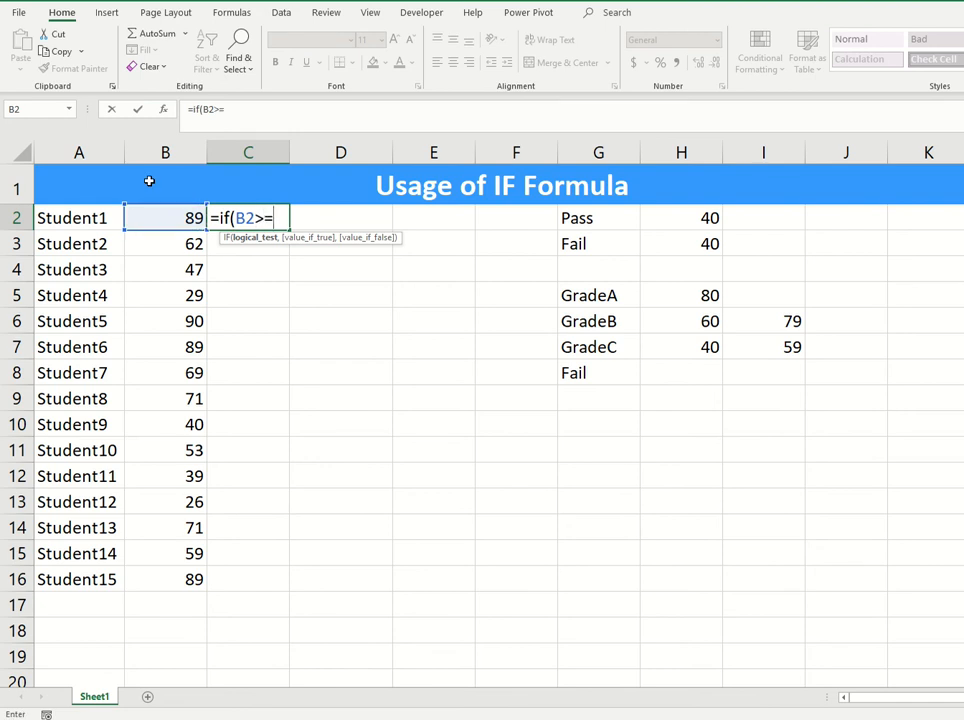
type("40,")
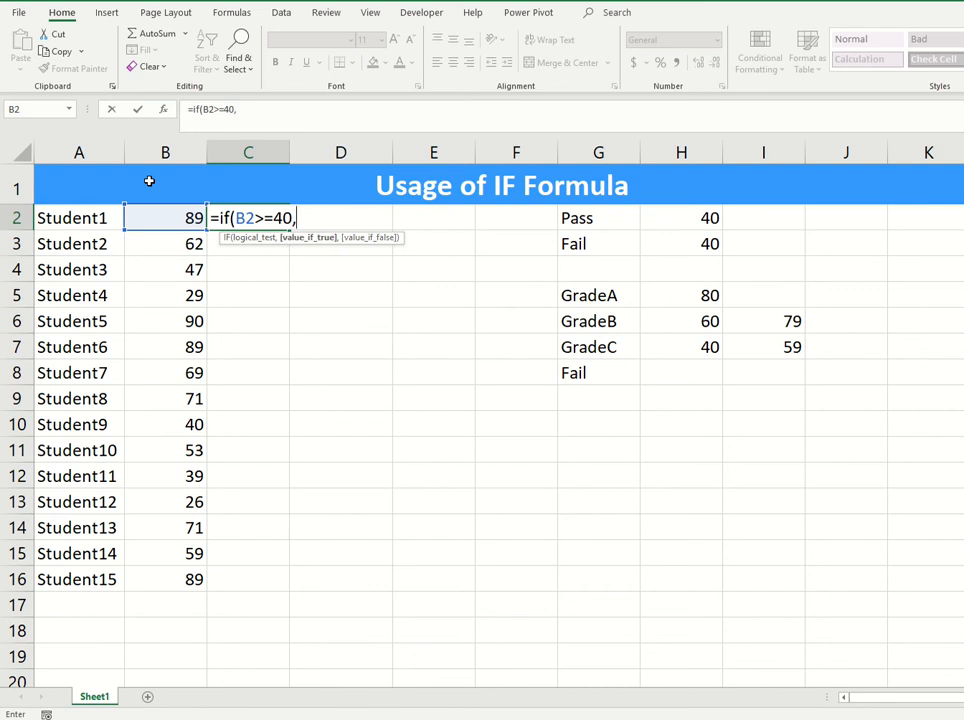
type("Pass,Fail")
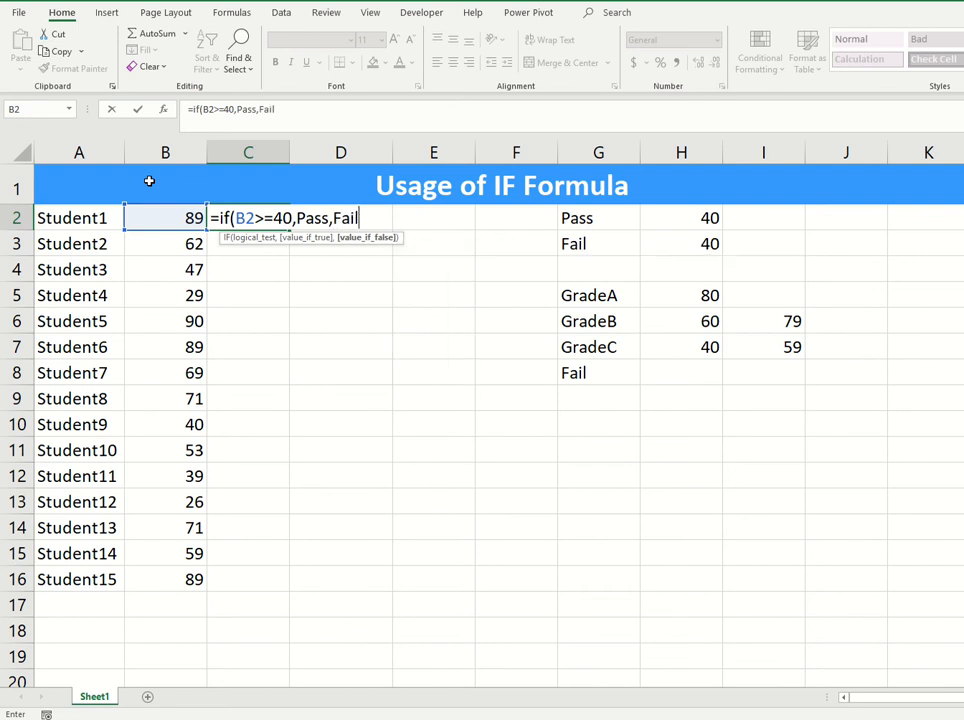
type(")")
key("Return")
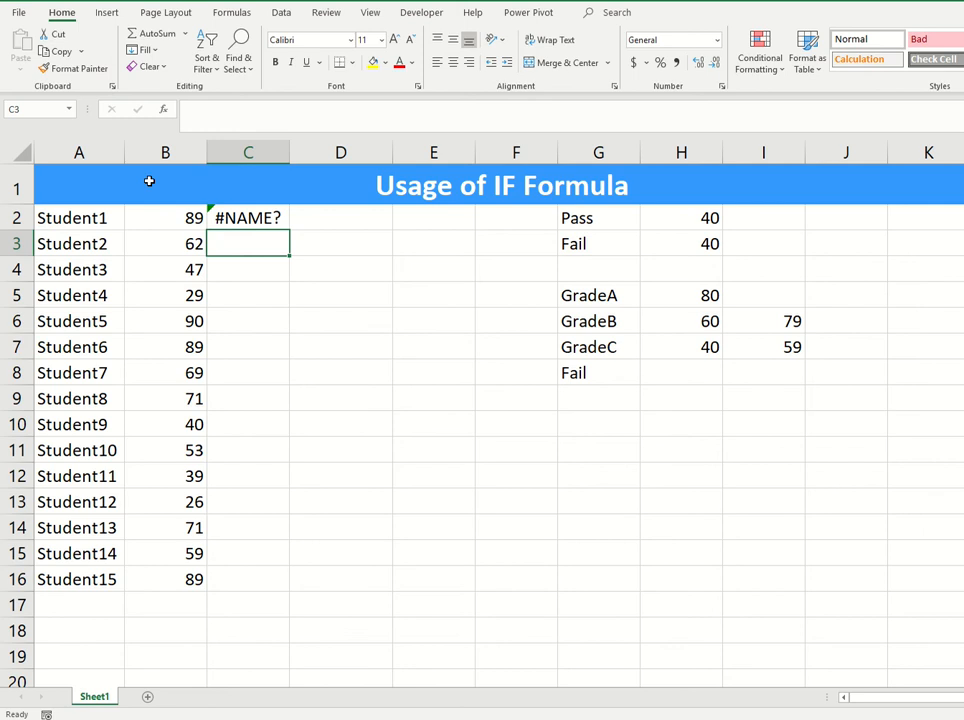
- Examine the logical test, value-if-true and value-if-false arguments of the IF formula in C2
left_click(254, 216)
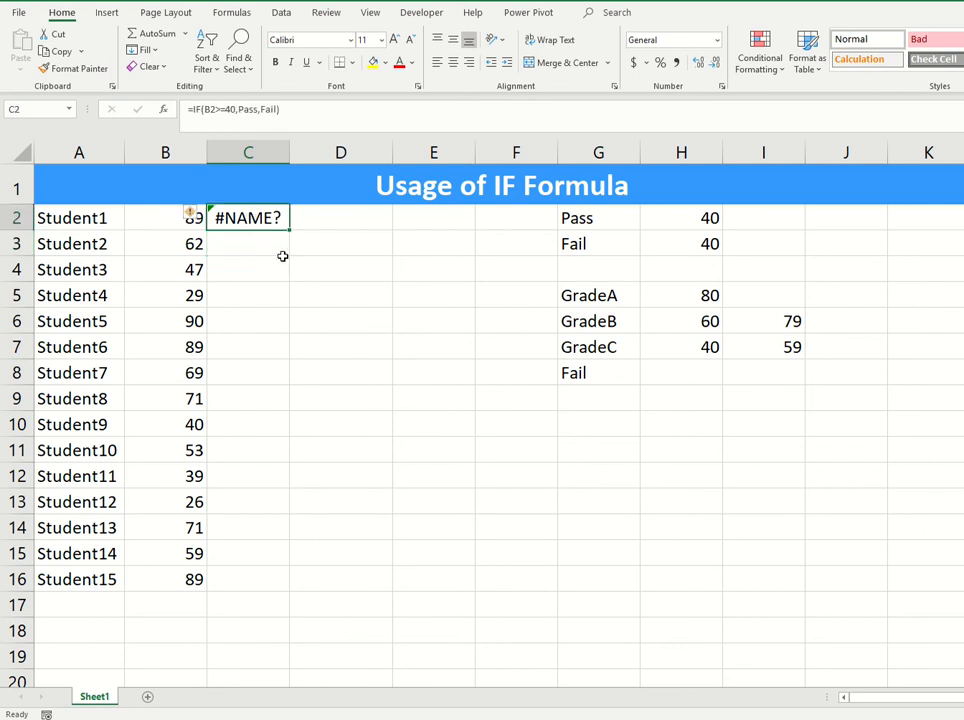
left_click(206, 110)
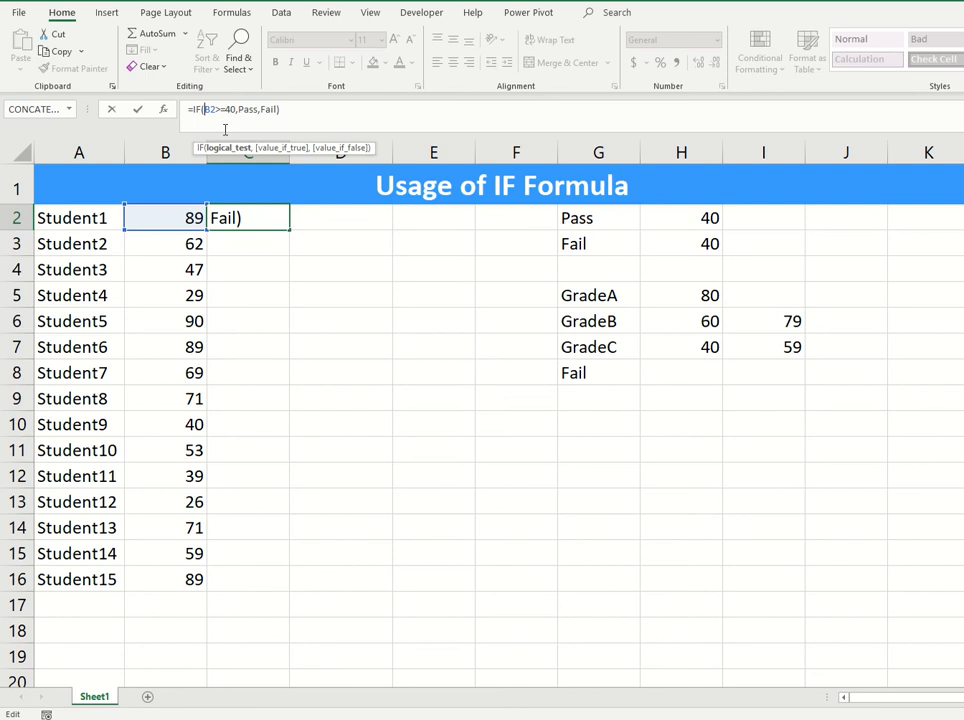
left_click(229, 149)
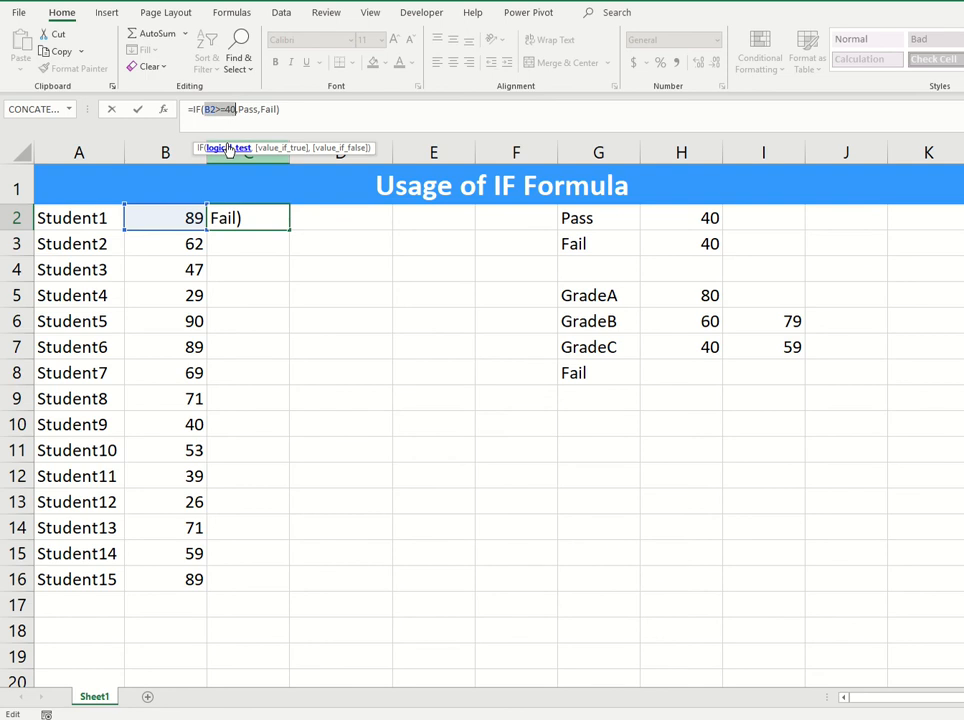
left_click(283, 148)
left_click(341, 148)
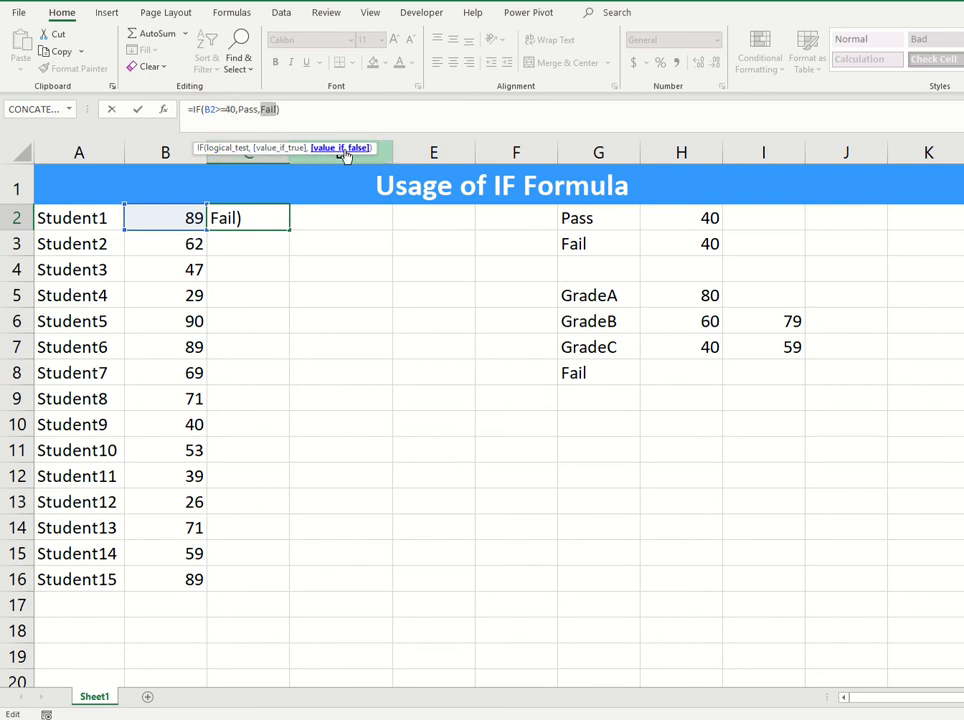
left_click(283, 150)
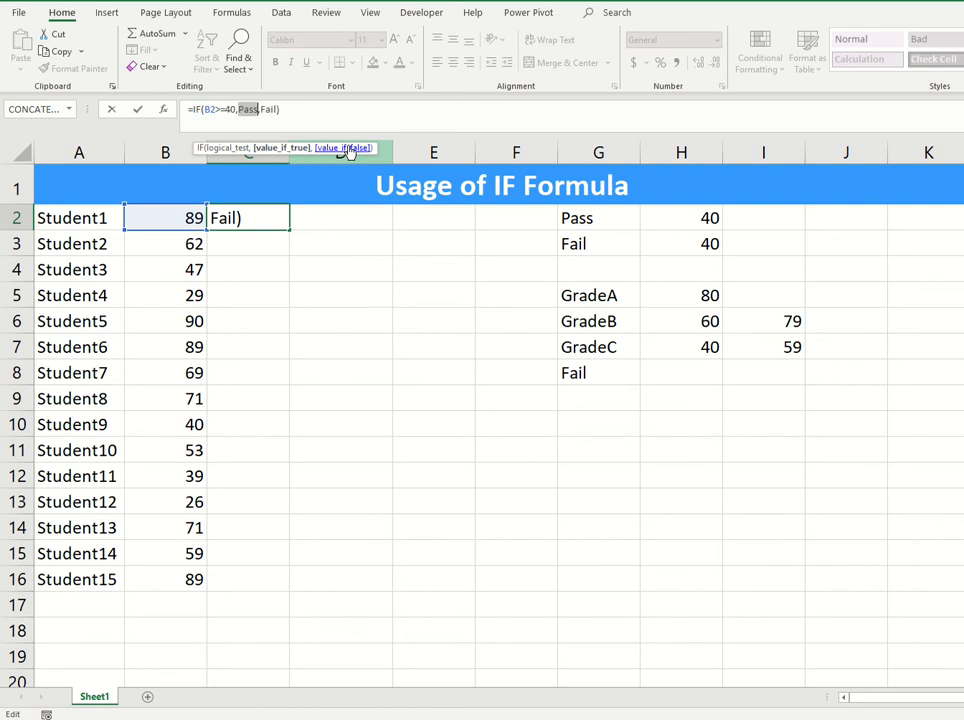
left_click(342, 149)
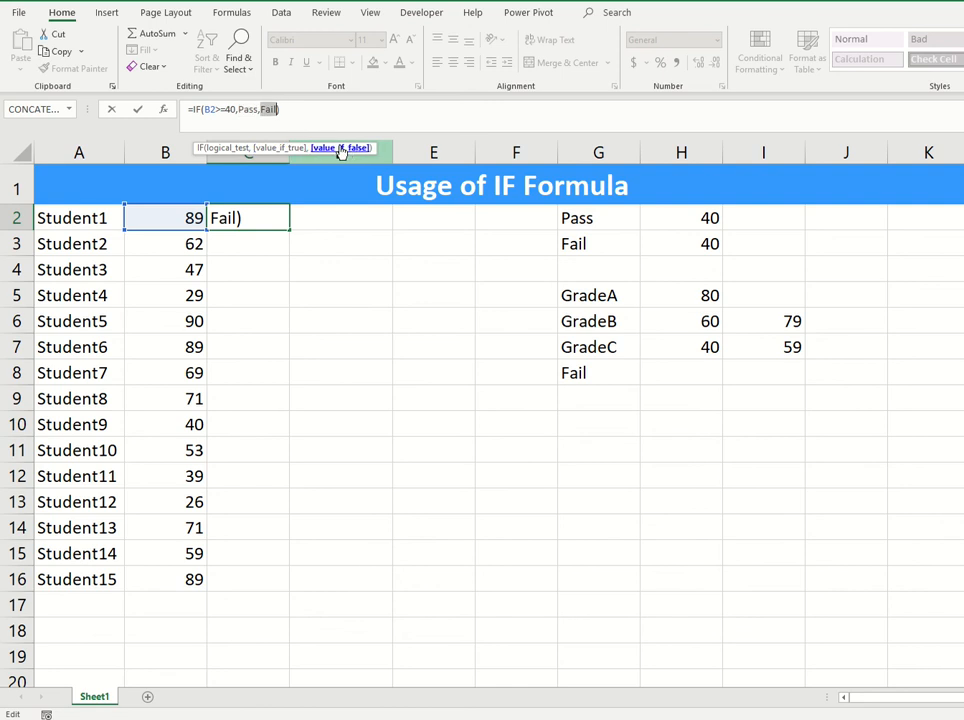
- Enclose Pass and Fail in double quotation marks in the IF formula of C2
left_click(240, 108)
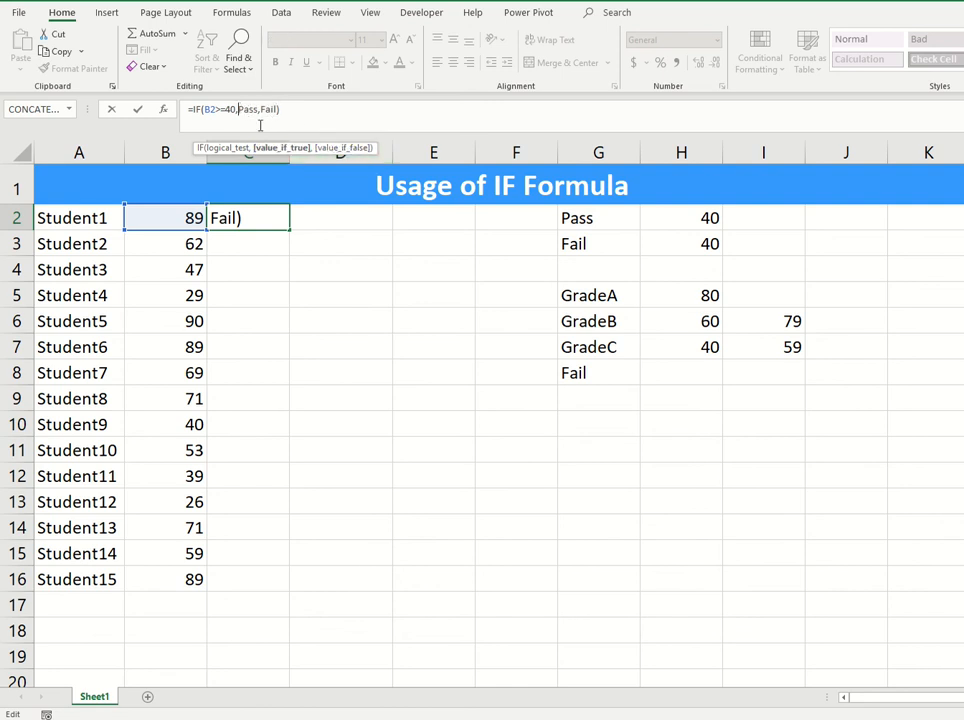
type("\"")
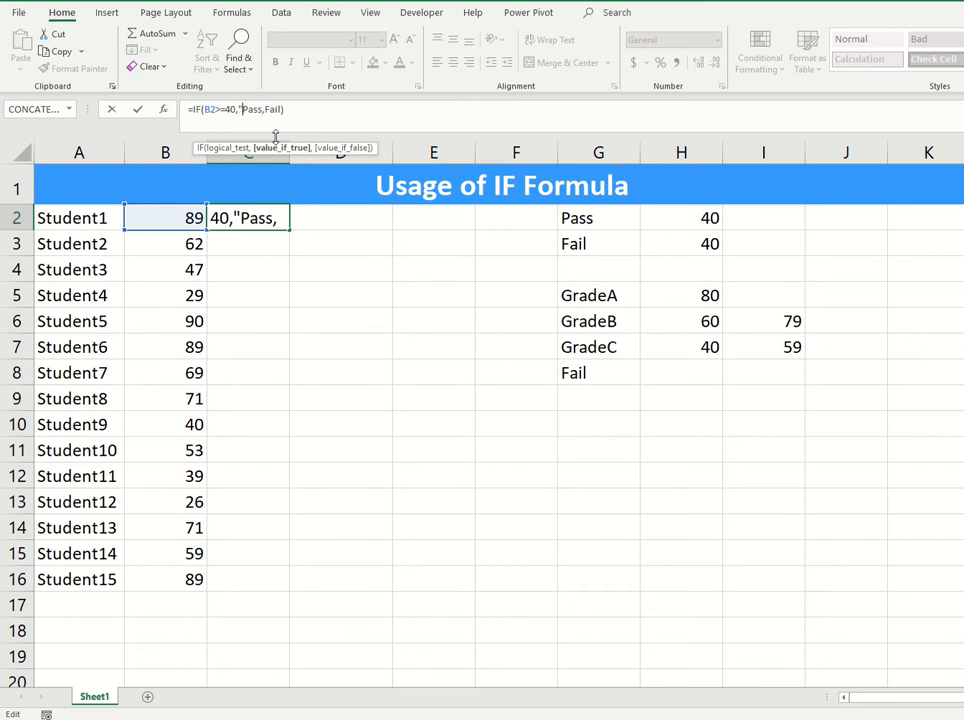
key("Right")
key("Right")
key("Right")
key("Right")
type("\"")
key("Right")
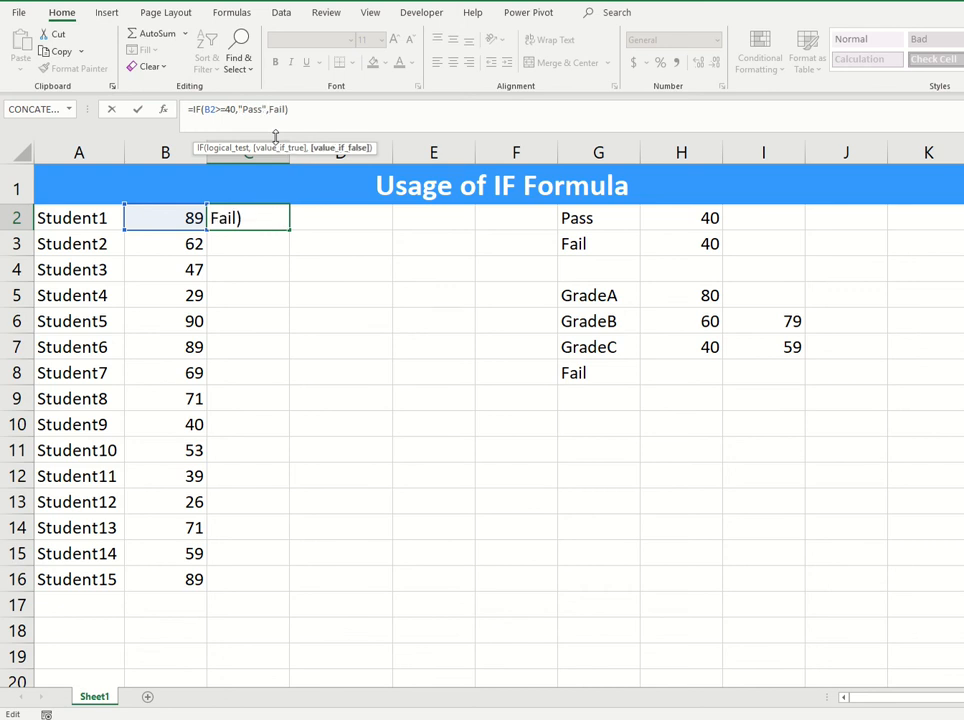
type("\"")
key("Right")
key("Right")
key("Right")
type("\"")
key("Return")
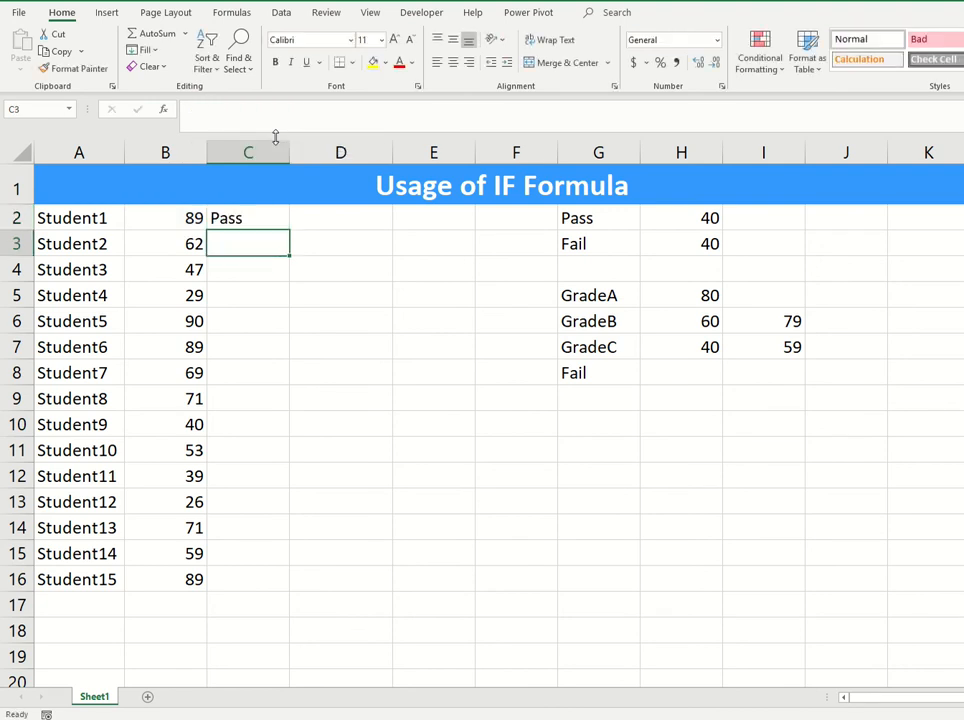
- Fill the IF formula from C2 down to C16 and check the results against the scores of Student4, Student11 and Student12
key("Up")
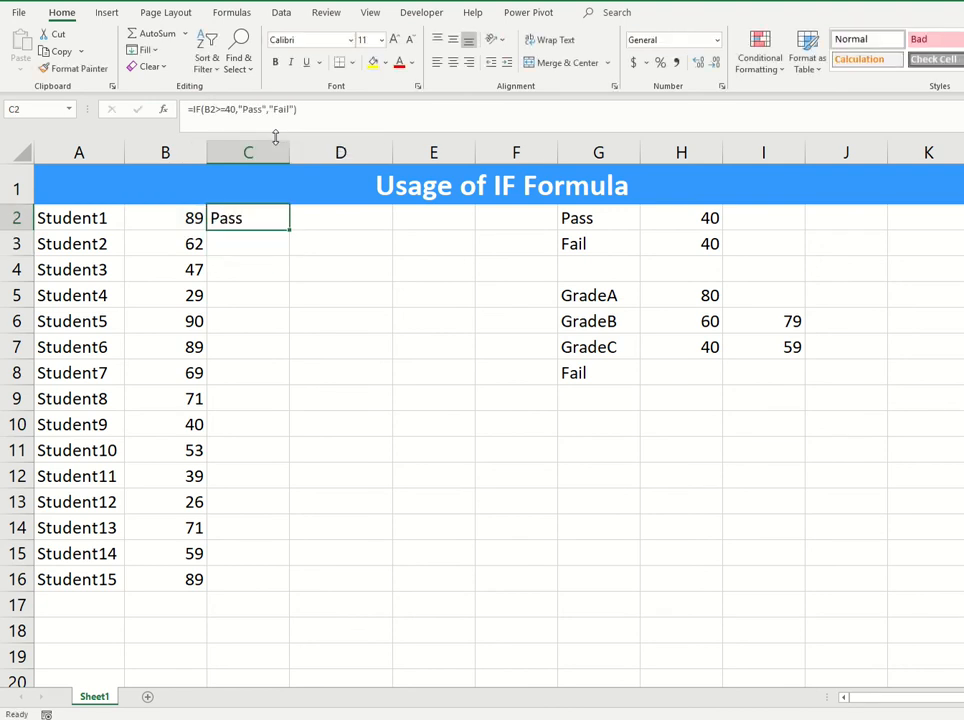
double_click(289, 230)
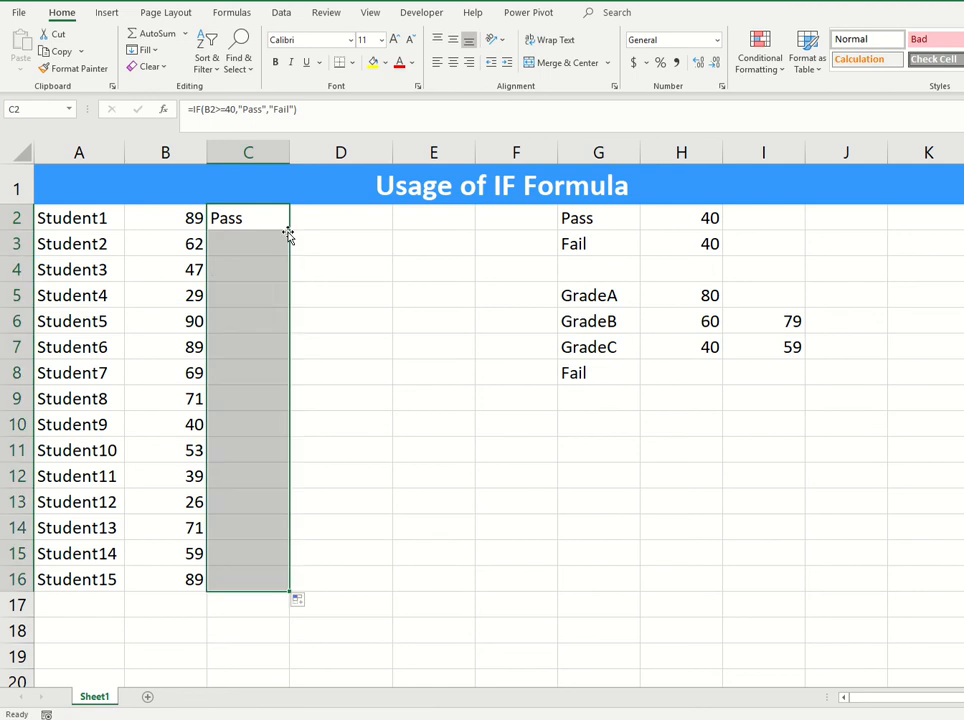
left_click(250, 492)
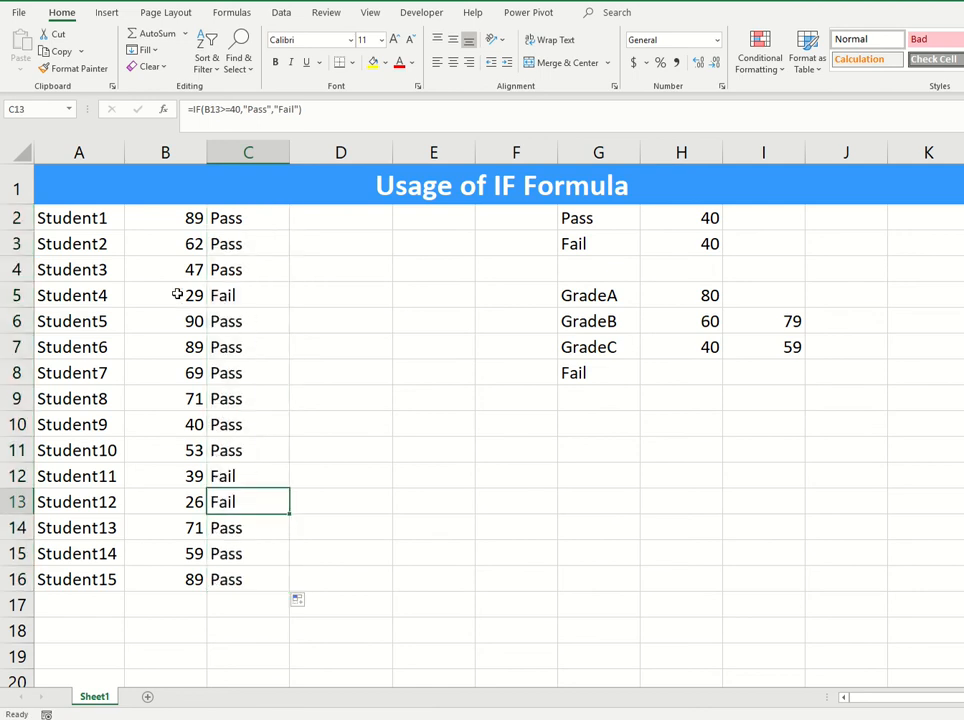
left_click_drag(177, 294, 256, 299)
left_click_drag(176, 476, 274, 477)
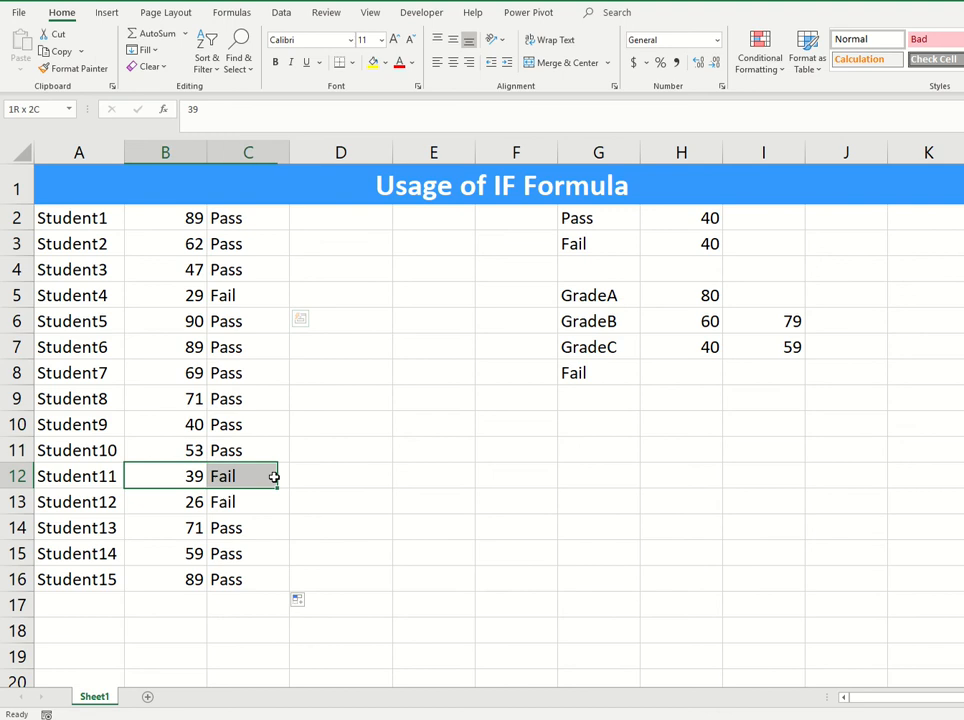
left_click_drag(164, 501, 239, 507)
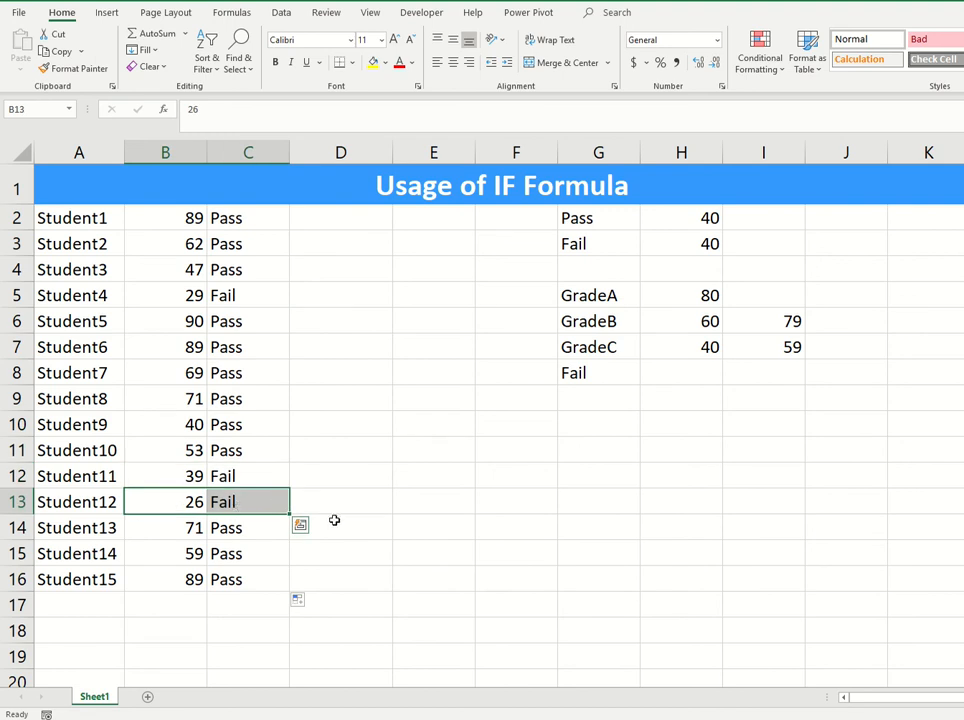
- Replace the value-if-true text "Pass" with the number 1 in the IF formula of C2
left_click(280, 228)
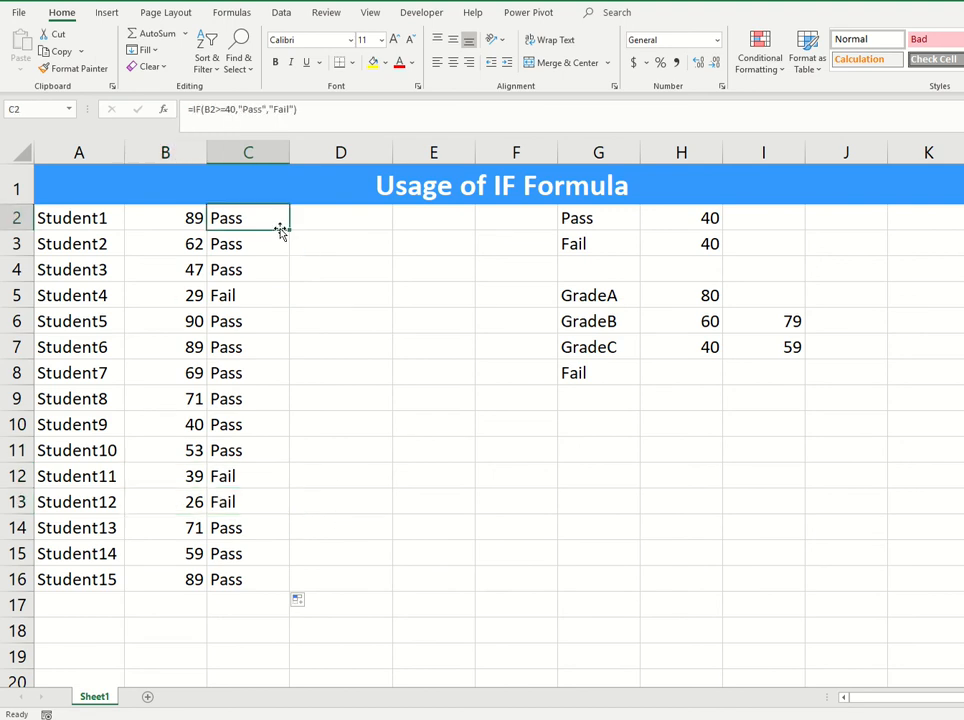
left_click(264, 110)
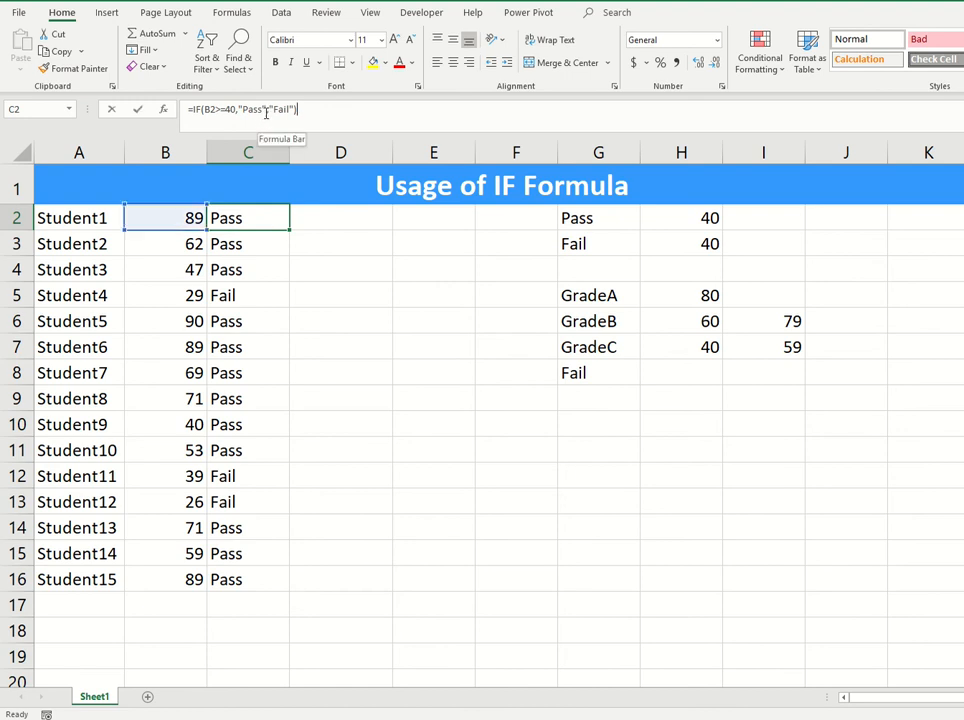
key("BackSpace")
key("BackSpace")
key("BackSpace")
key("BackSpace")
key("BackSpace")
key("BackSpace")
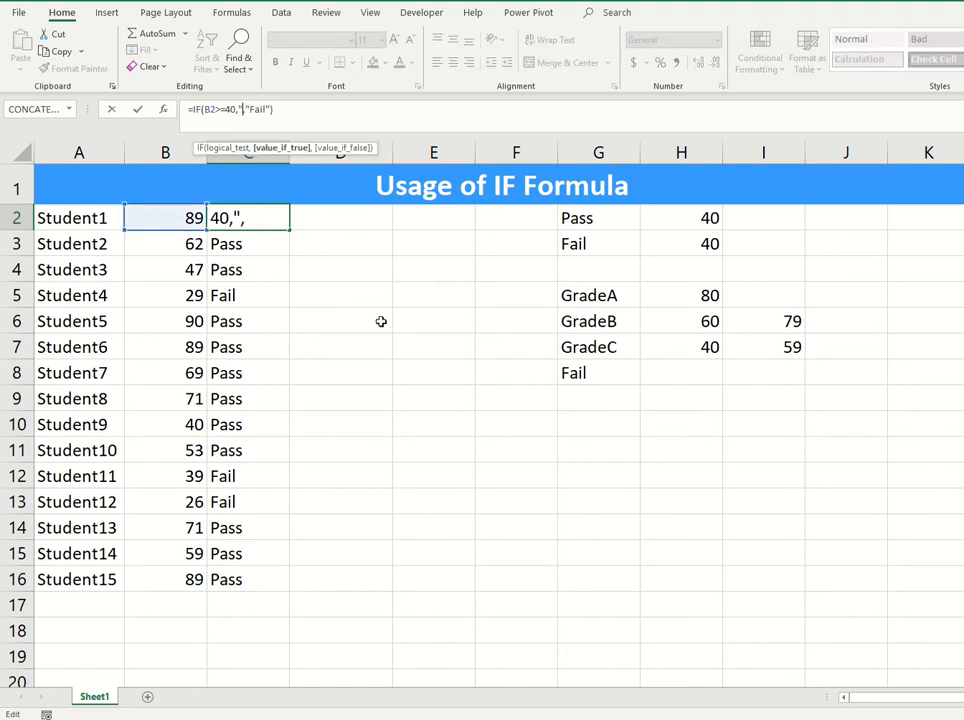
type("1")
- Replace the value-if-false text "Fail" with the number 0 in the IF formula of C2
key("Right")
key("Right")
key("Right")
key("Right")
key("Right")
key("Right")
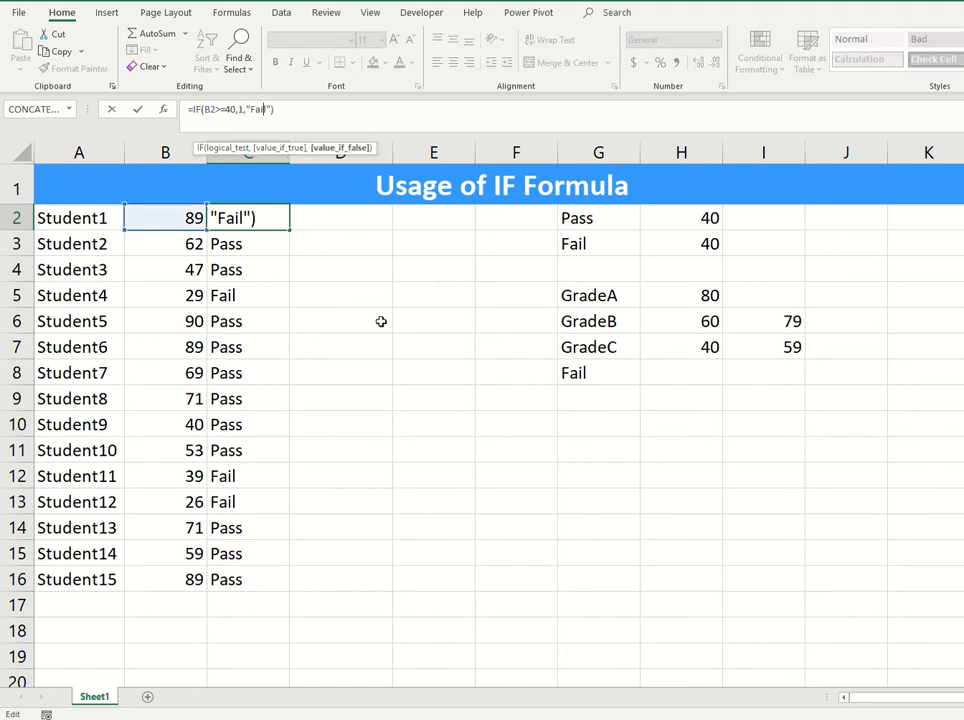
key("Delete")
key("BackSpace")
key("BackSpace")
key("BackSpace")
key("BackSpace")
key("BackSpace")
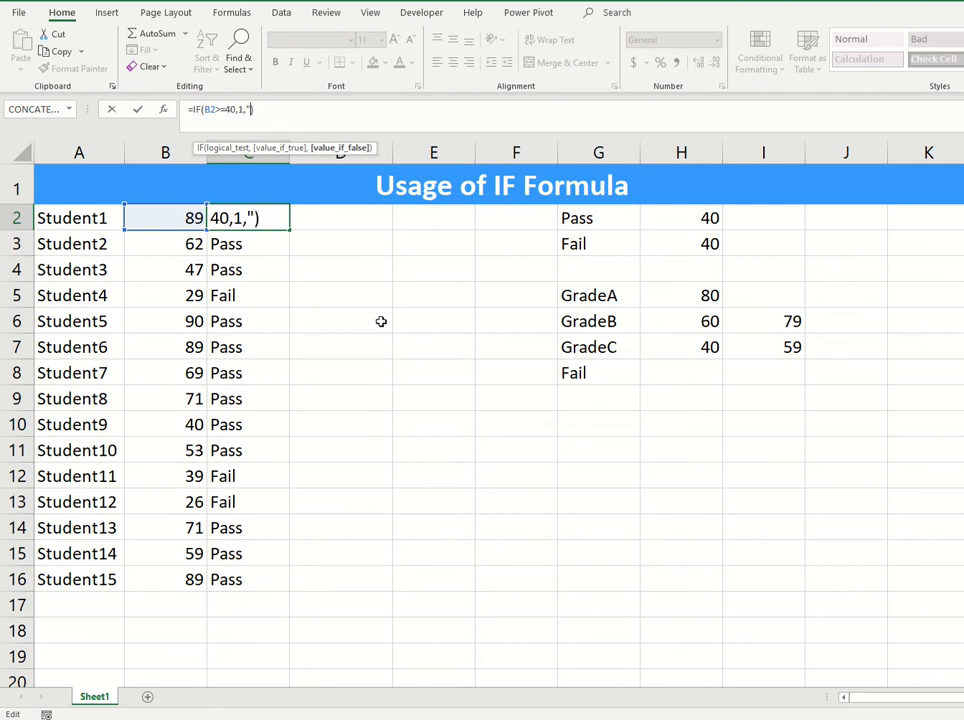
type("0")
key("Return")
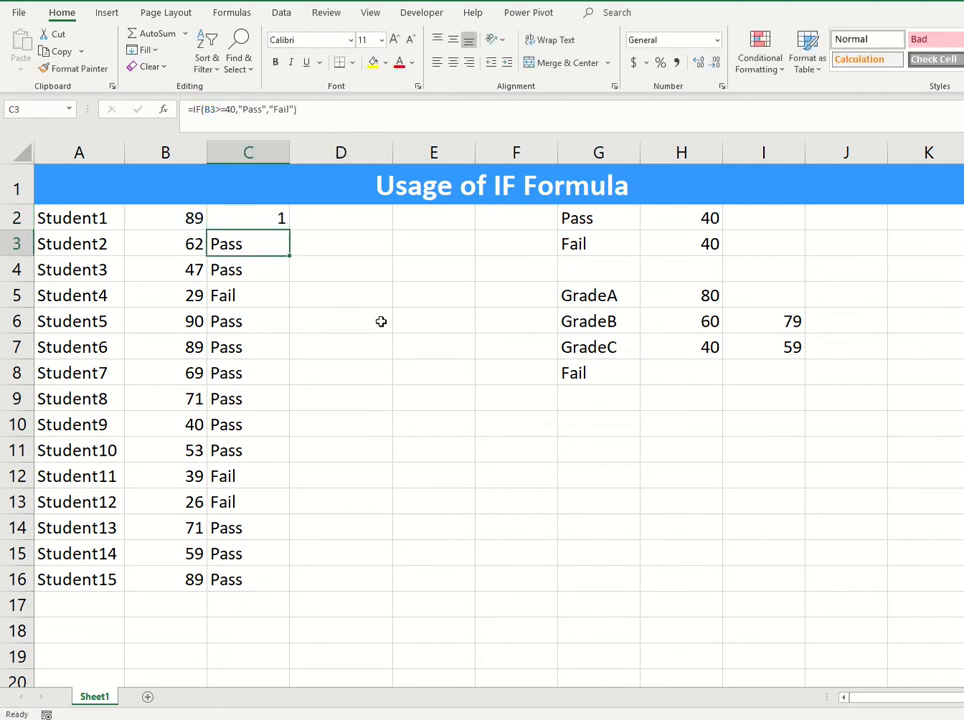
- Fill the numeric IF formula from C2 down to C16 and check the results of Student1, Student4, Student12 and Student11
key("Up")
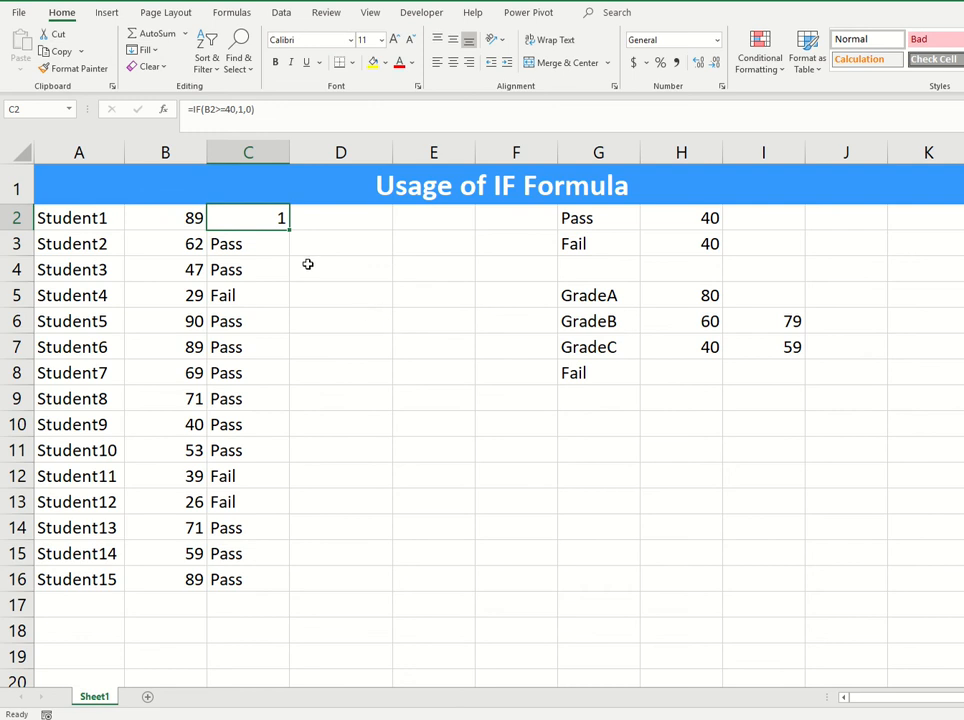
double_click(289, 230)
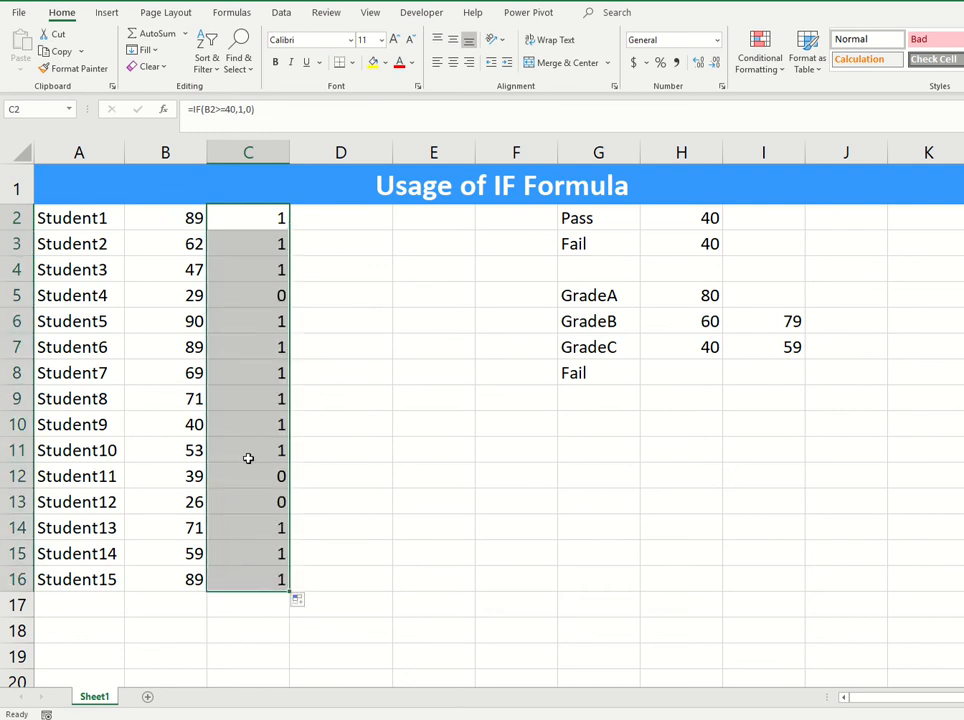
left_click(232, 352)
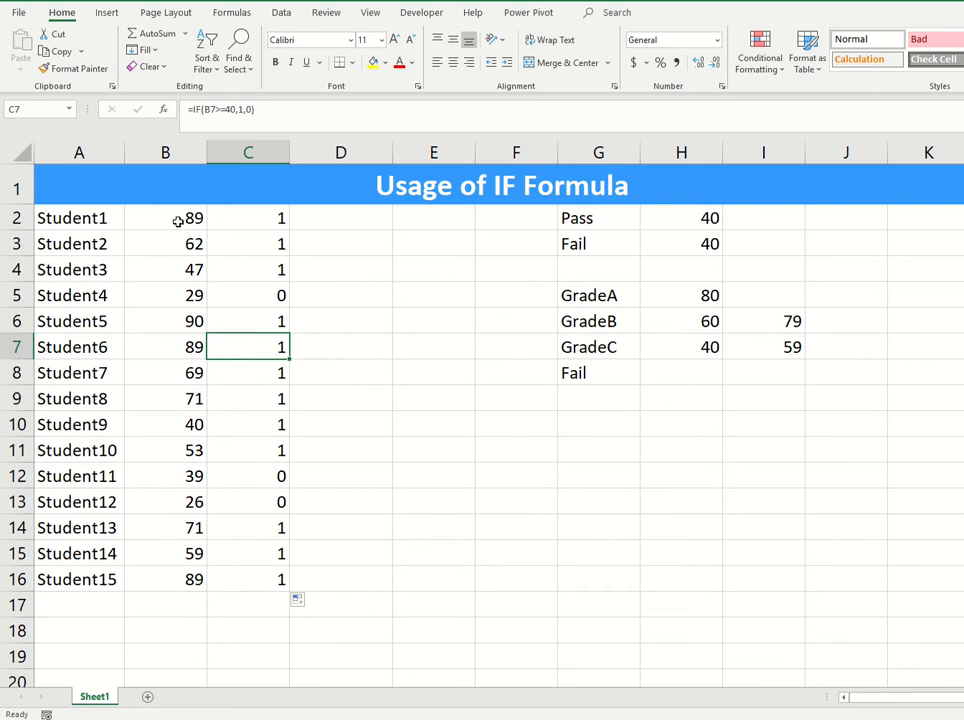
left_click_drag(176, 219, 227, 212)
left_click_drag(163, 293, 256, 292)
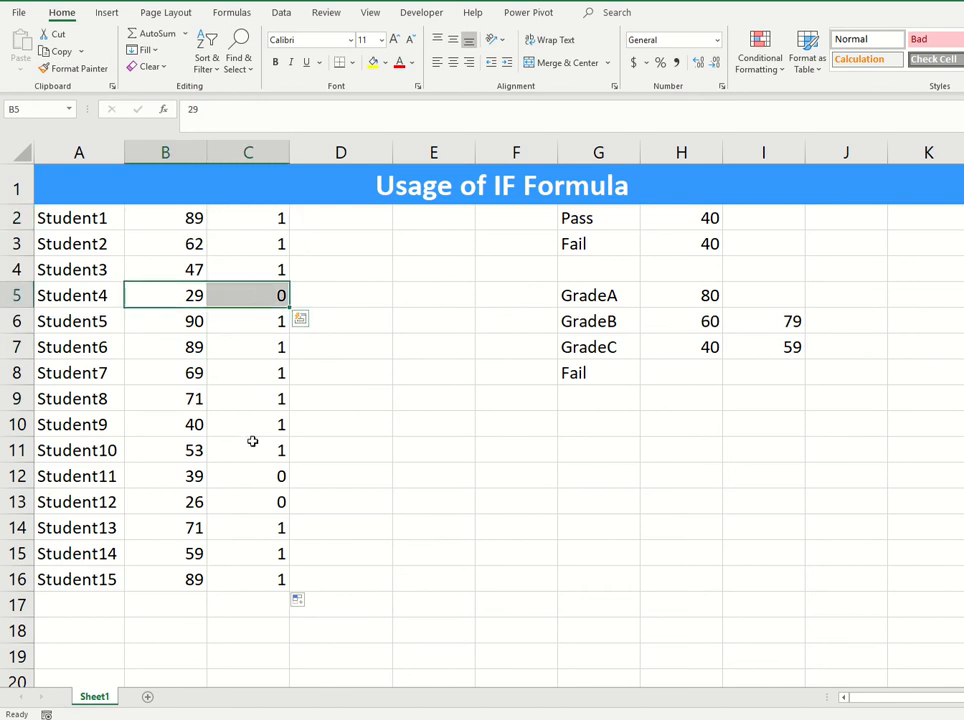
left_click_drag(173, 505, 247, 500)
left_click_drag(166, 477, 245, 478)
left_click(353, 578)
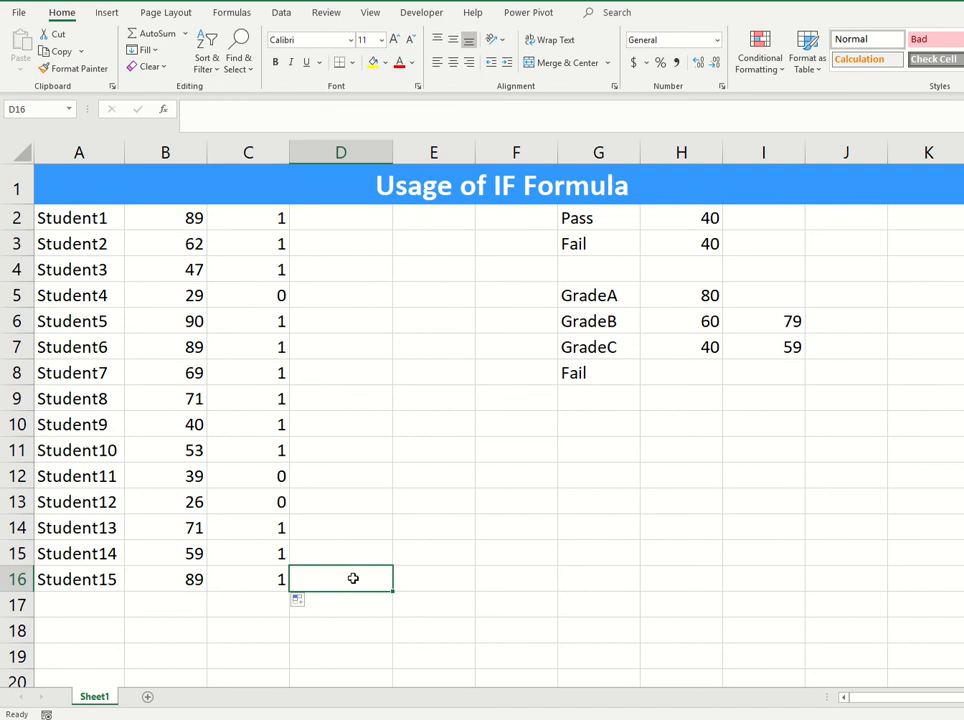
- Examine the logical test of the IF formula in C2 and the Pass and Fail criteria in G2:H3
left_click(239, 220)
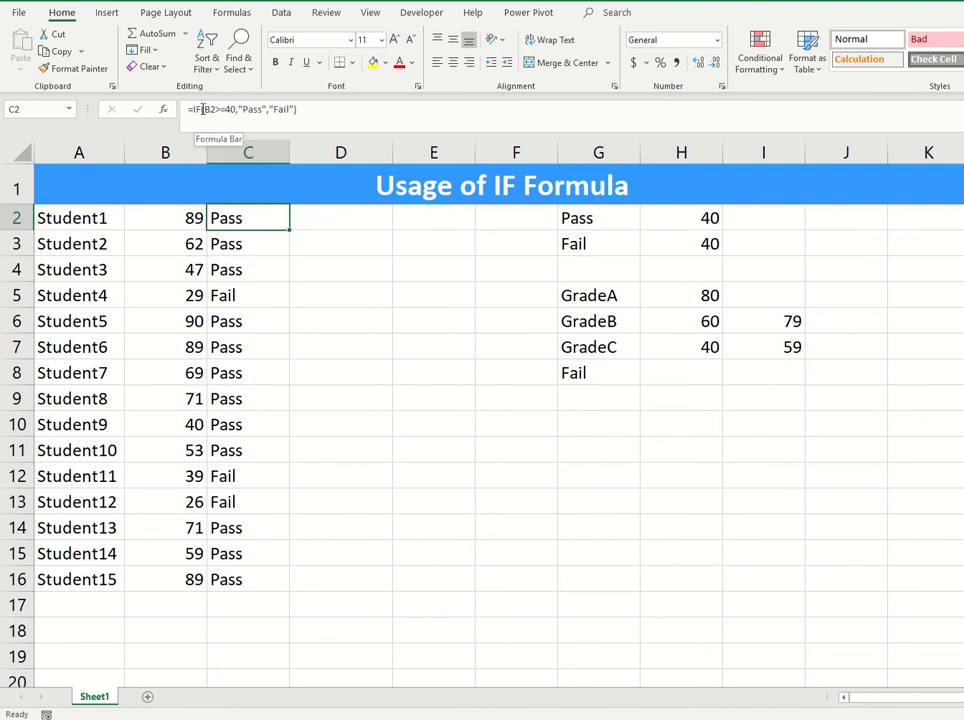
left_click_drag(204, 109, 236, 110)
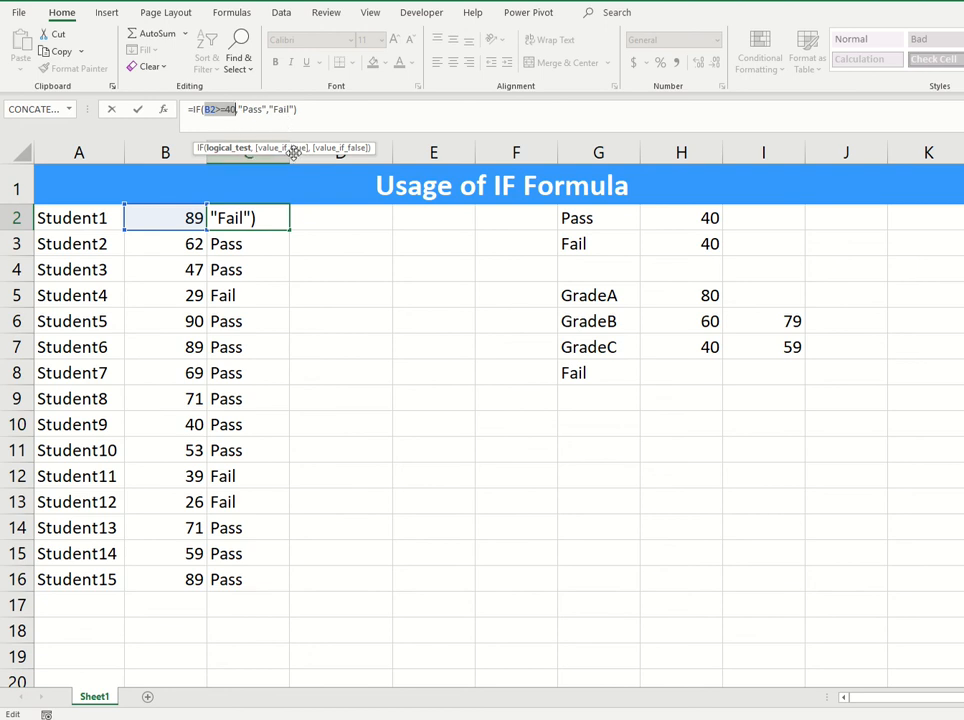
key("Escape")
left_click(577, 219)
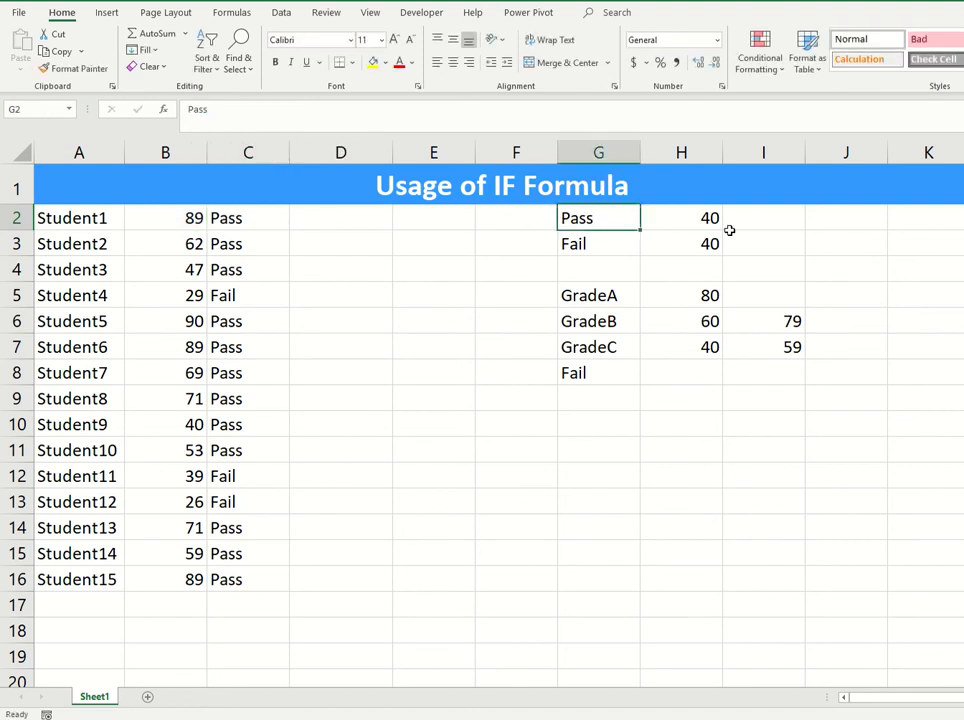
left_click(690, 219)
left_click(603, 247)
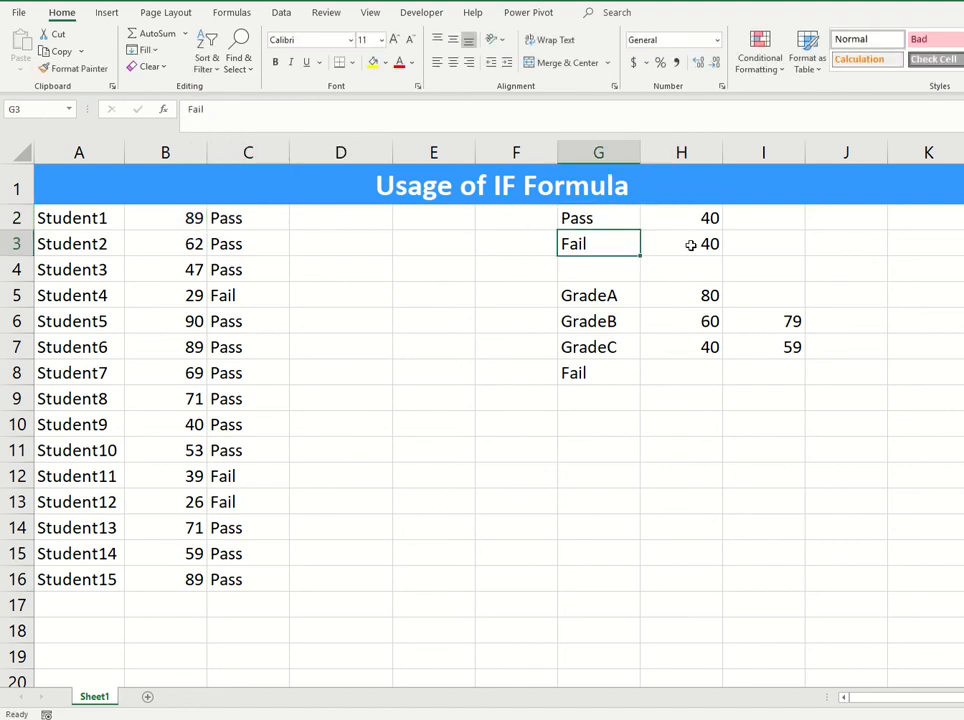
- Replace the formula in C2 with =IF(B2>=H2,G2,G3), taking the threshold and result texts from the criteria cells
left_click(238, 217)
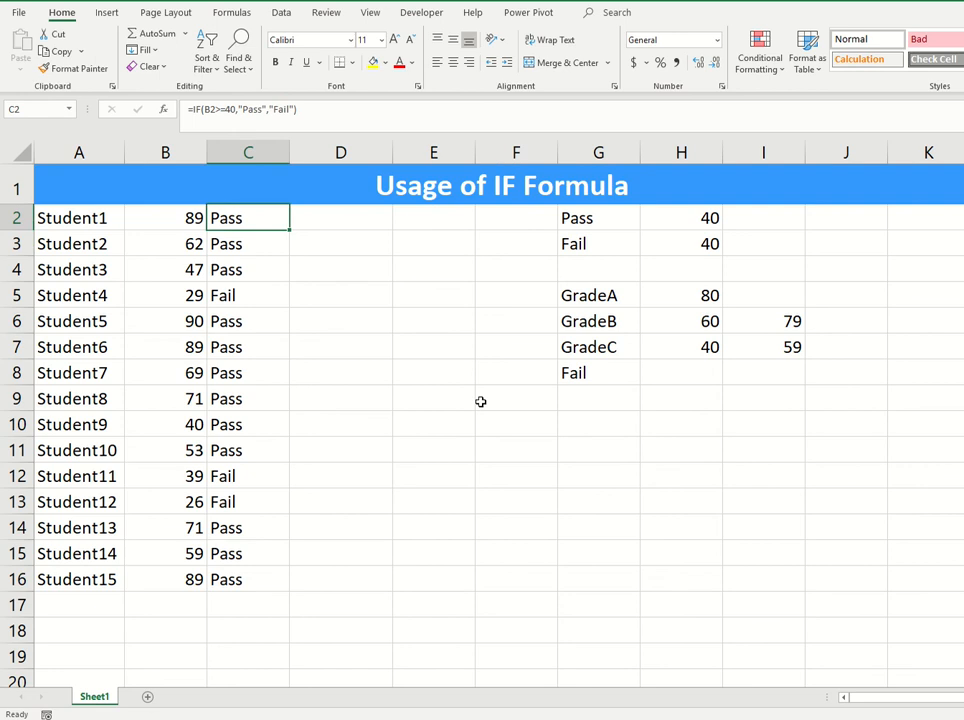
type("=if(")
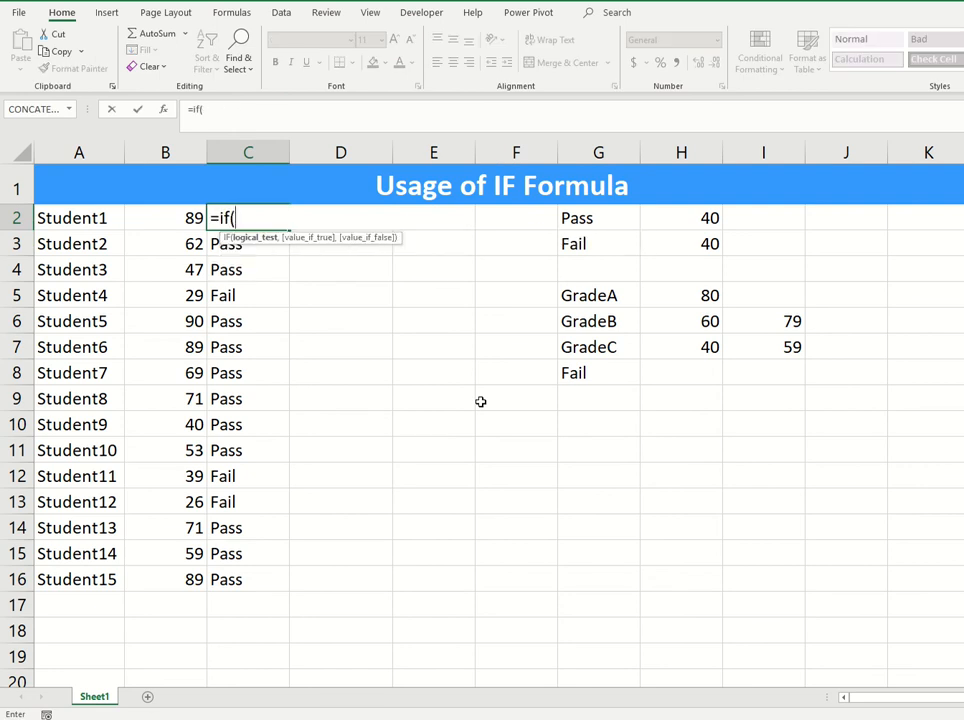
left_click(168, 217)
type(">")
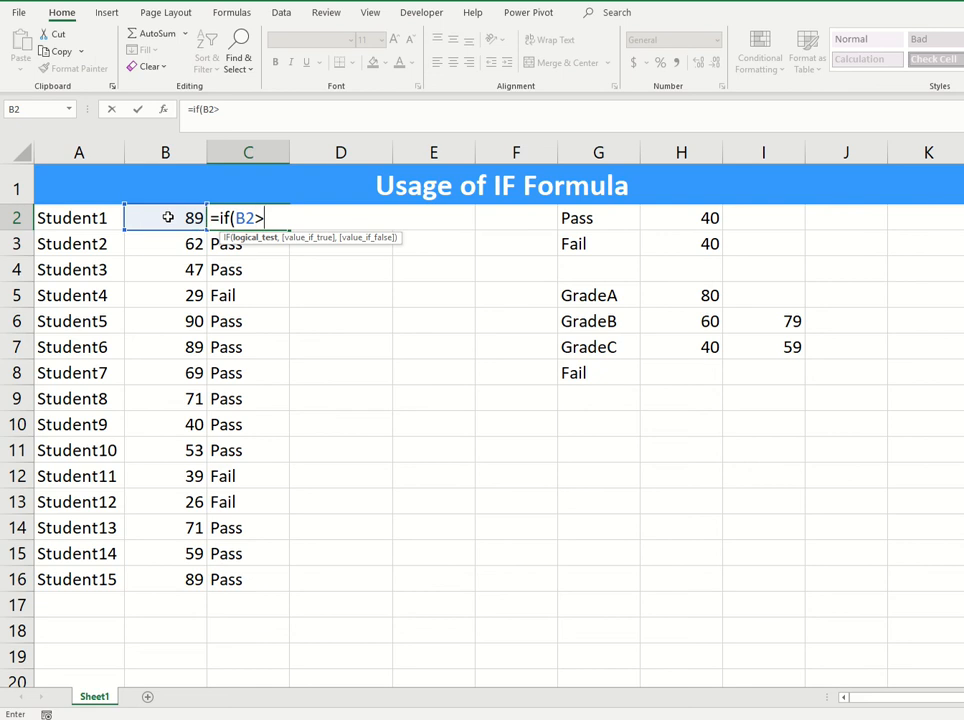
type("=")
left_click(708, 217)
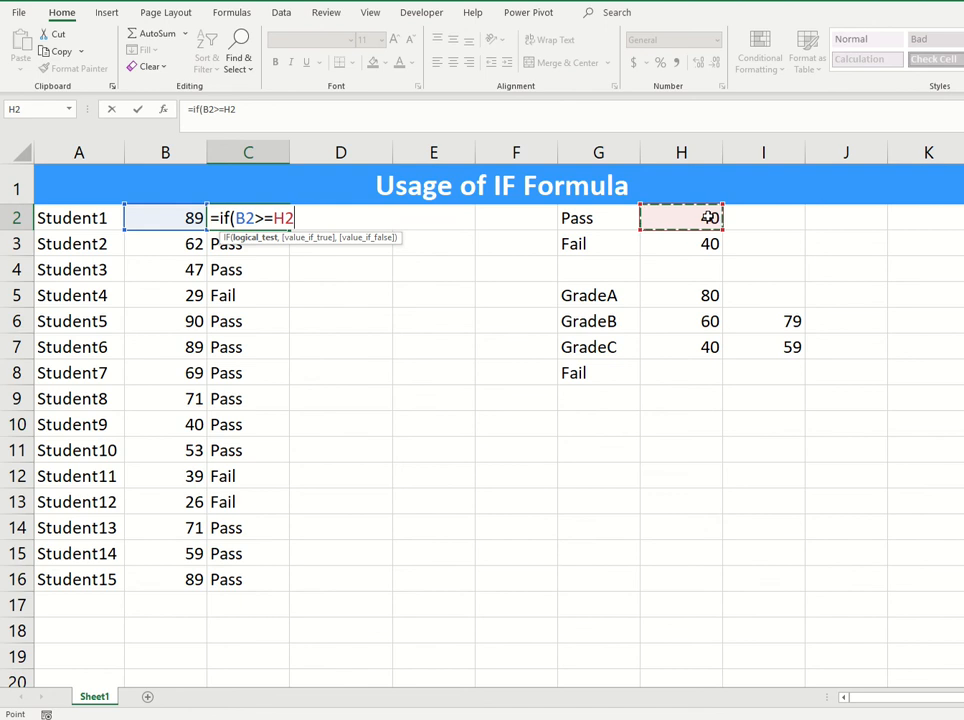
type(",")
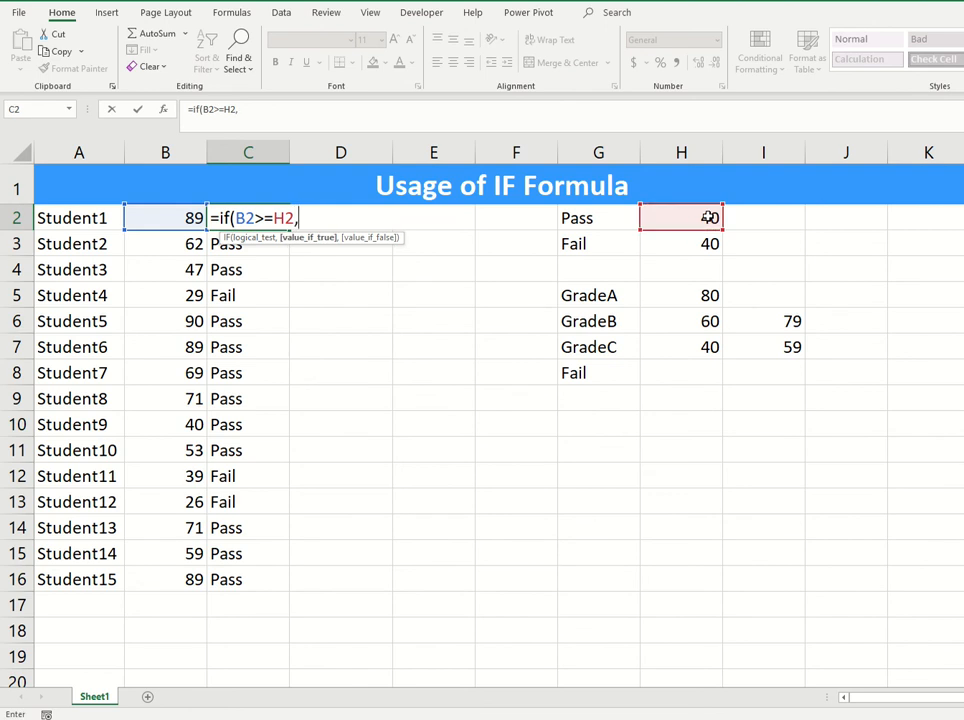
left_click(615, 218)
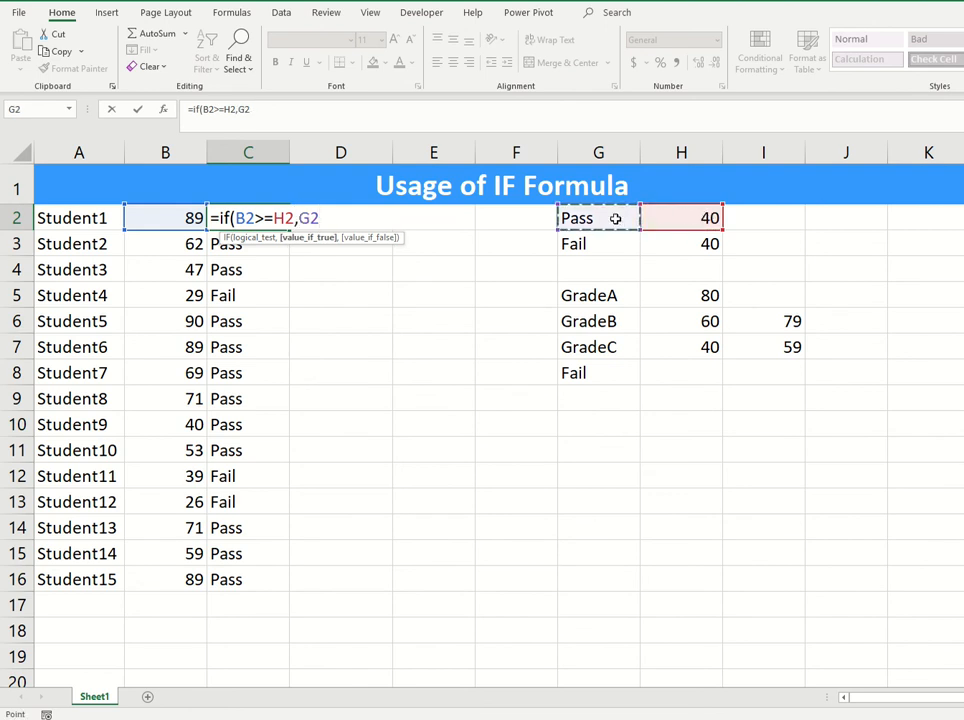
type(",")
left_click(615, 237)
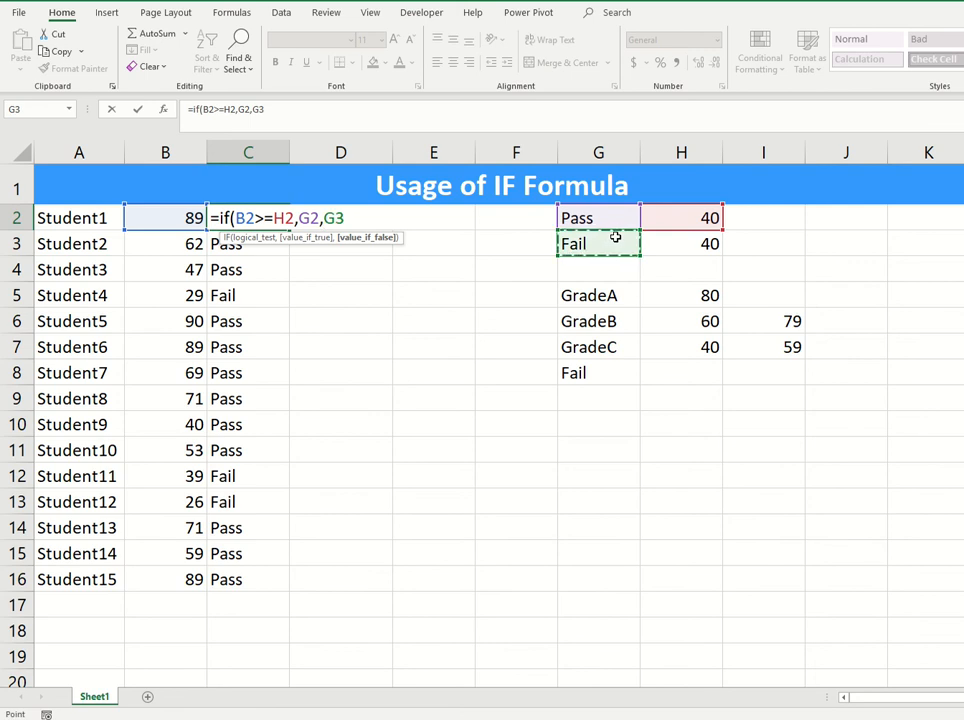
type(")")
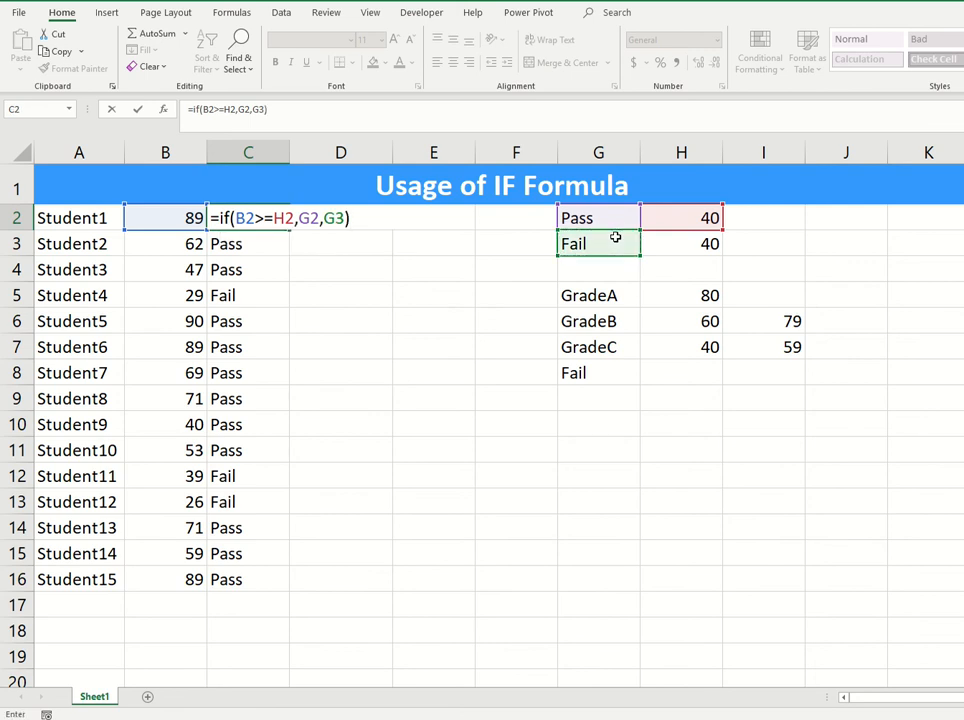
key("Return")
key("Up")
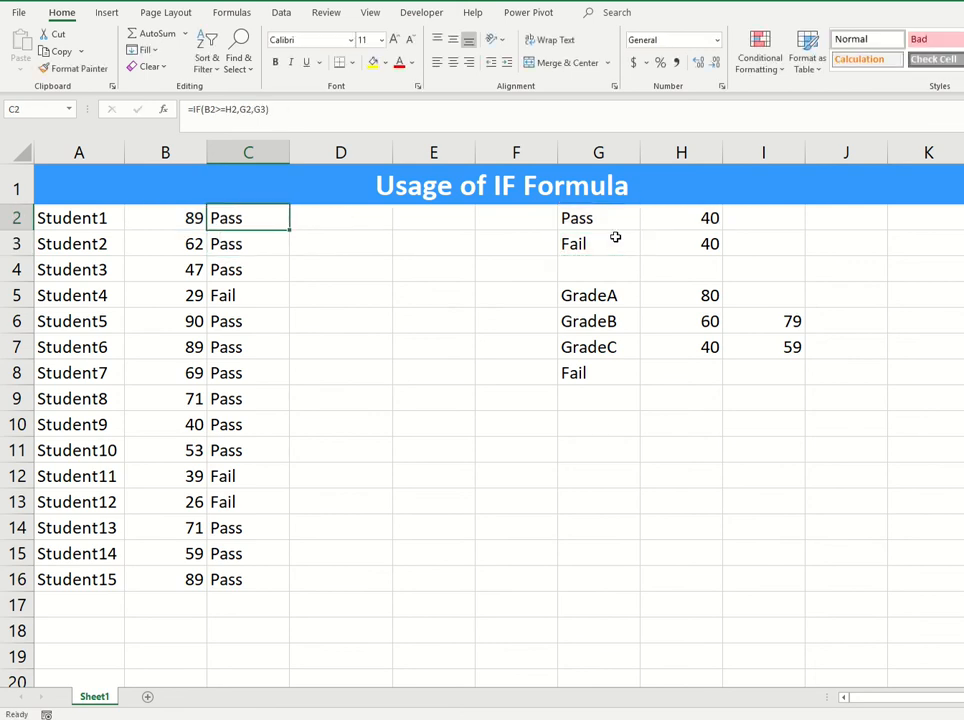
- Fill the IF formula with relative references from C2 down to C16 and inspect the results
left_click_drag(164, 217, 235, 222)
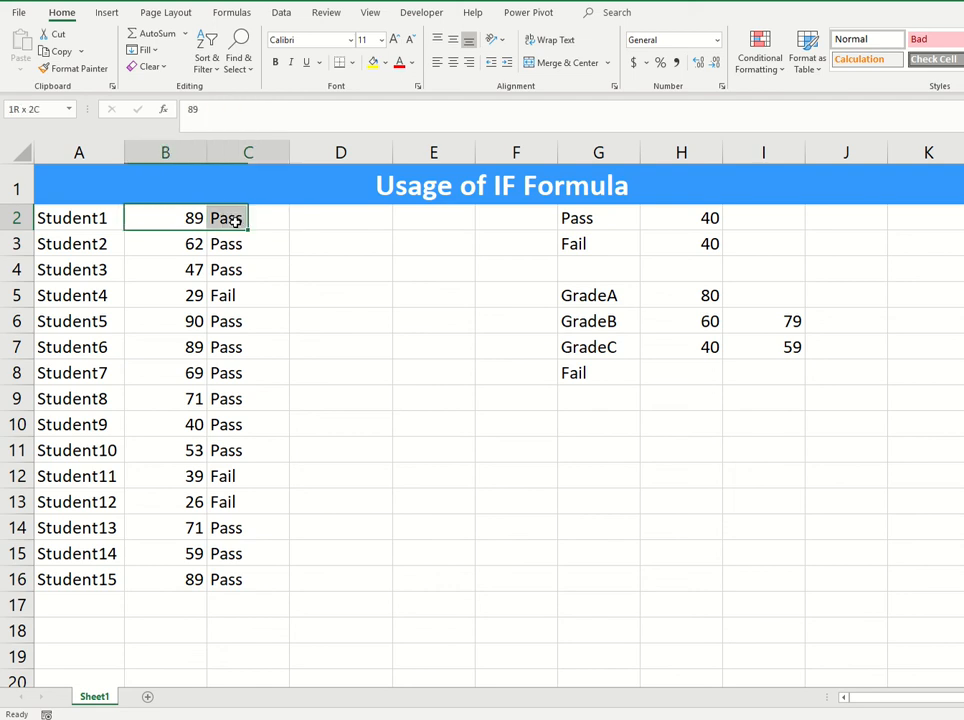
left_click(235, 222)
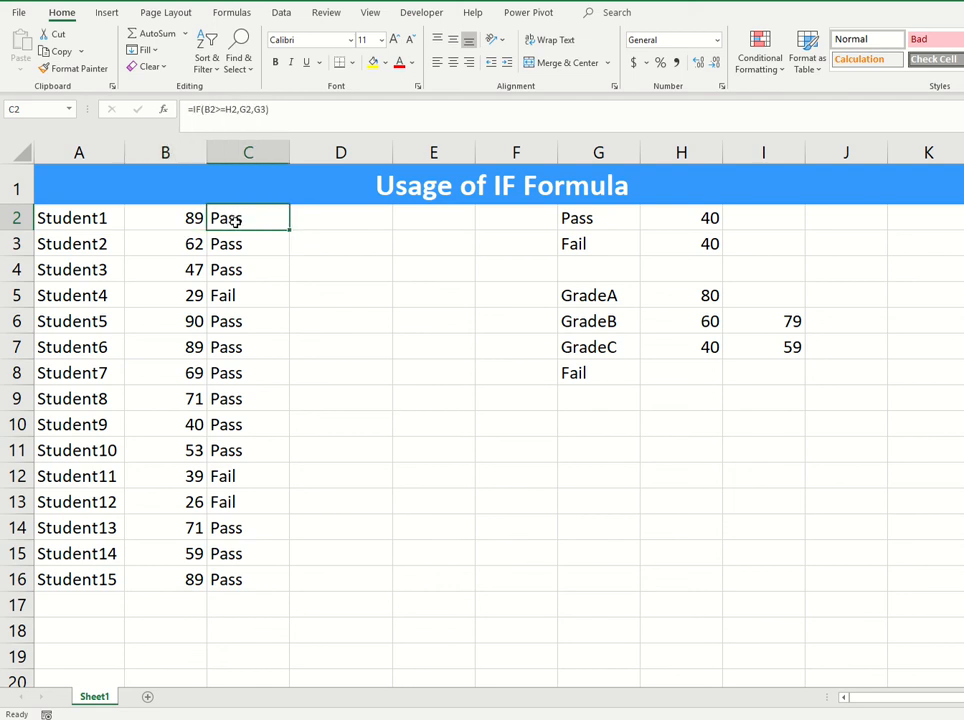
double_click(289, 229)
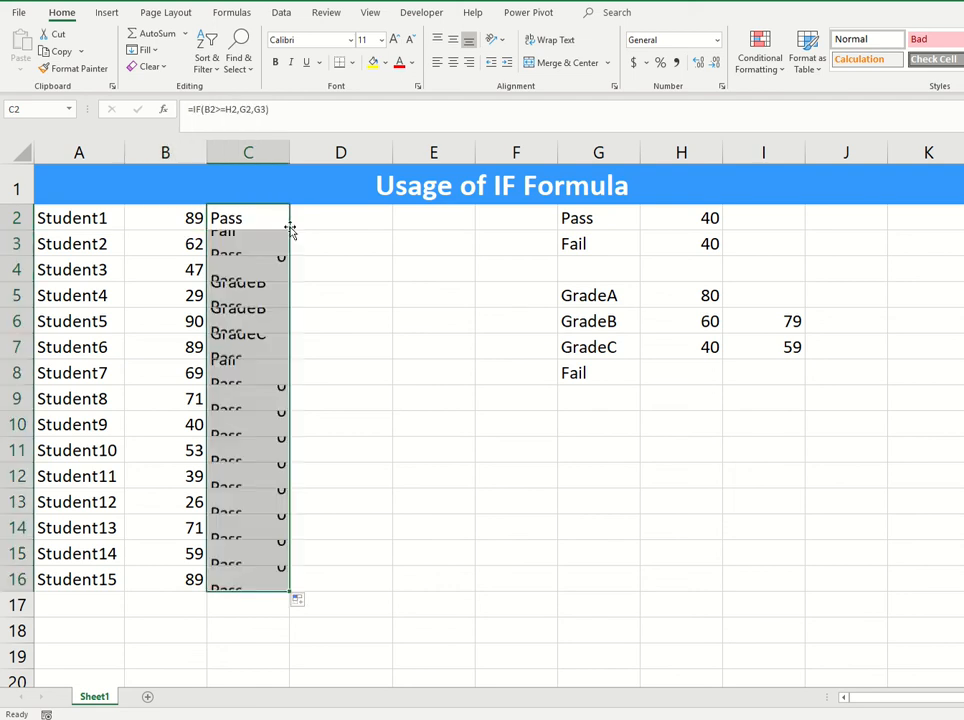
left_click(274, 275)
left_click_drag(260, 249, 239, 596)
left_click(240, 580)
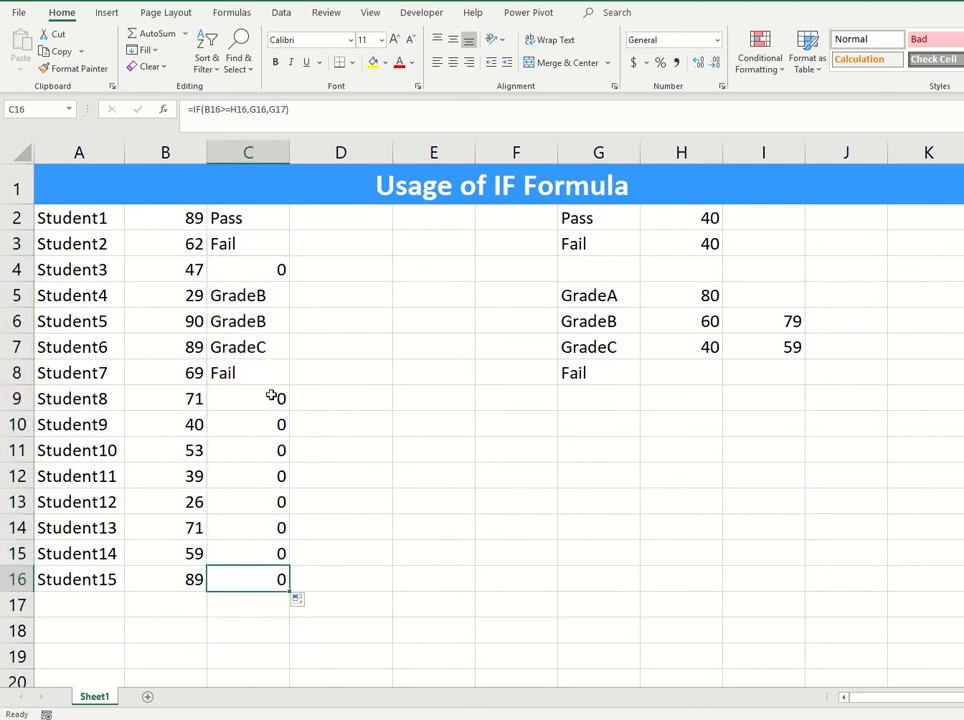
- Make the threshold reference in the IF formula of C2 absolute as $H$2
left_click(267, 215)
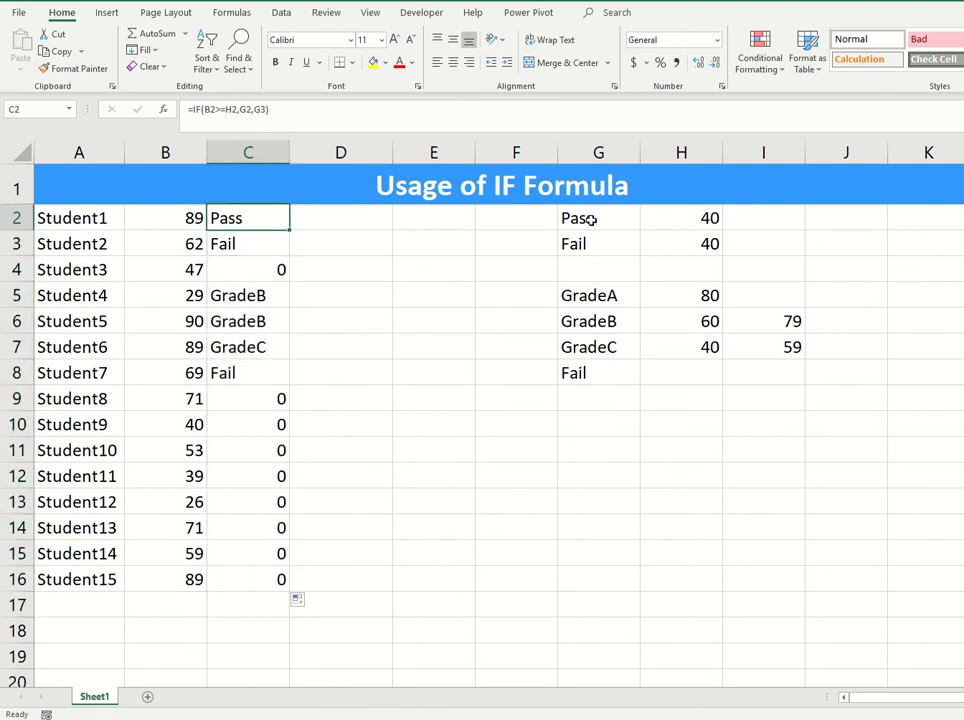
left_click(229, 109)
key("Left")
key("Left")
key("Left")
key("Left")
key("Left")
key("Left")
key("Left")
key("Left")
key("Left")
type("$")
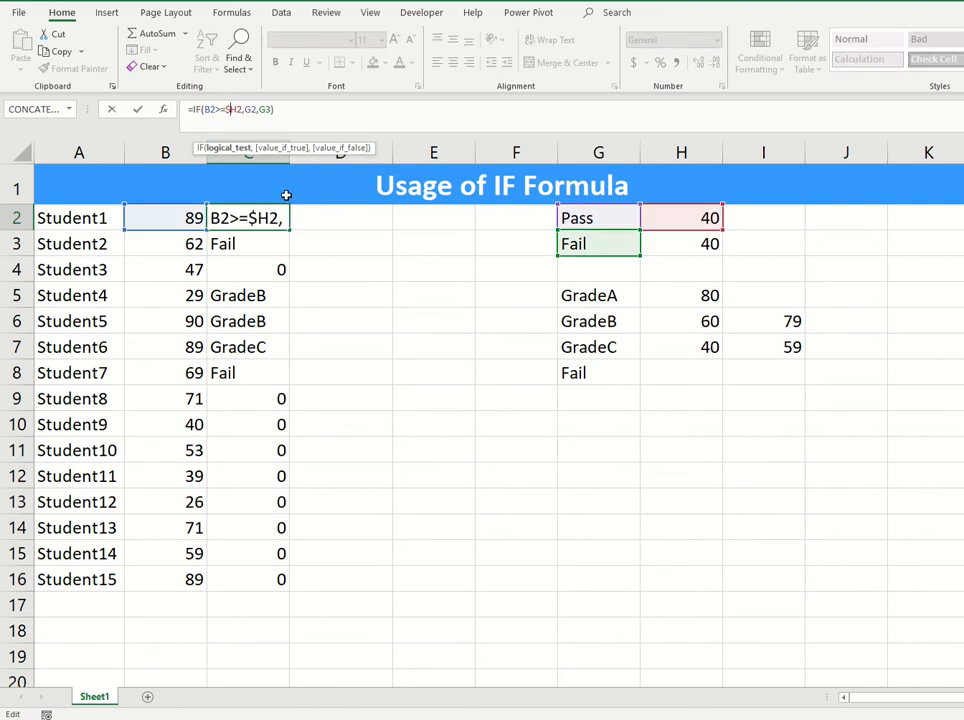
key("Right")
type("$")
key("Right")
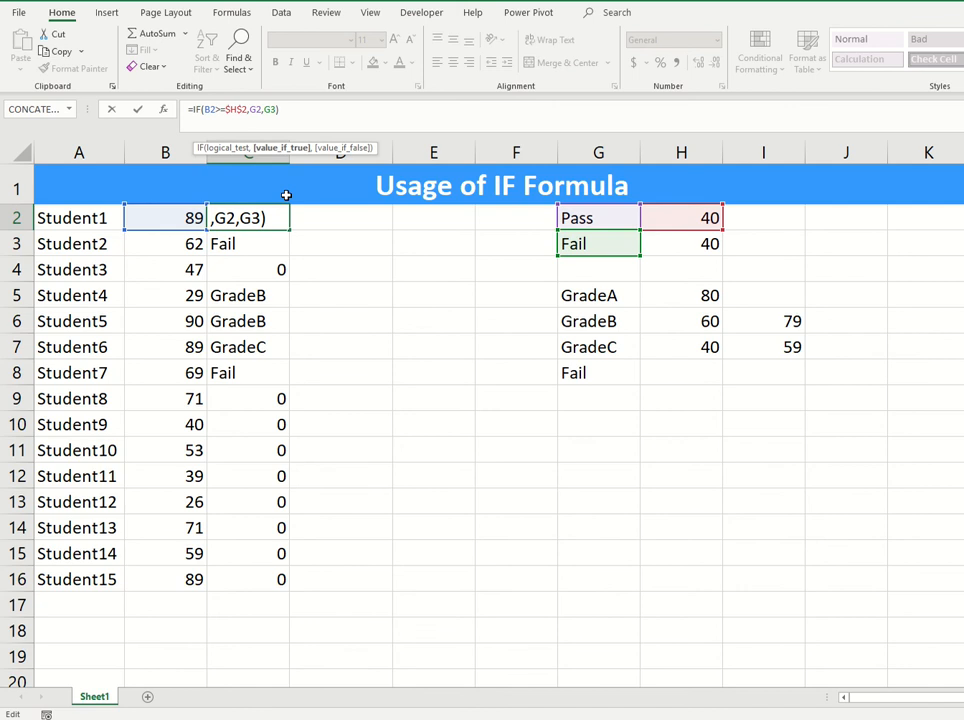
- Make the value-if-true and value-if-false references in the IF formula of C2 absolute as $G$2 and $G$3
type("$H$")
key("Right")
key("Right")
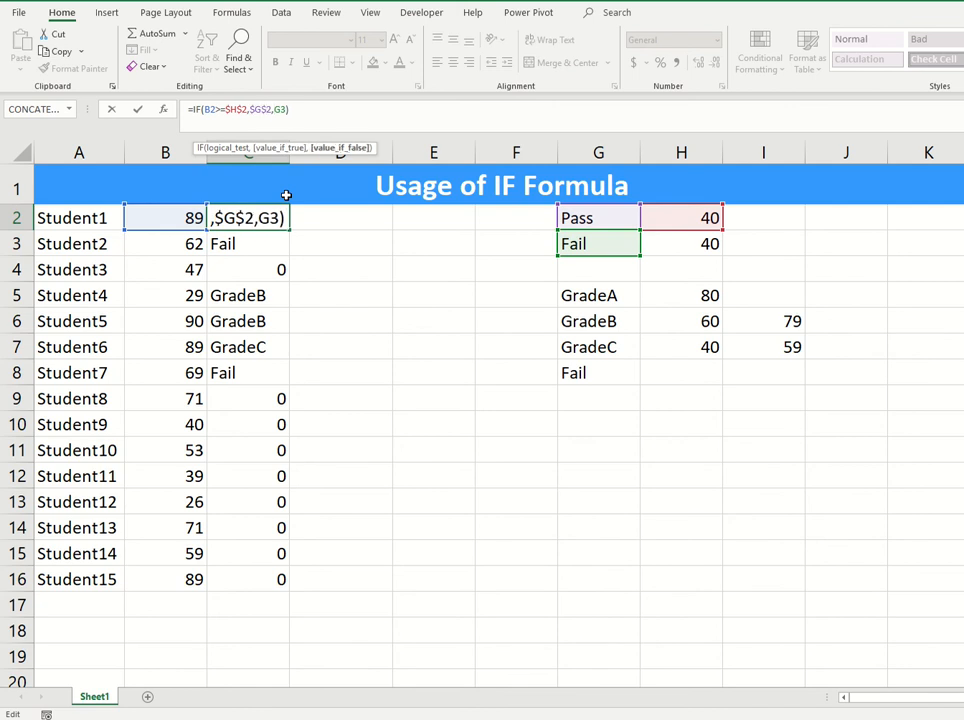
type("$")
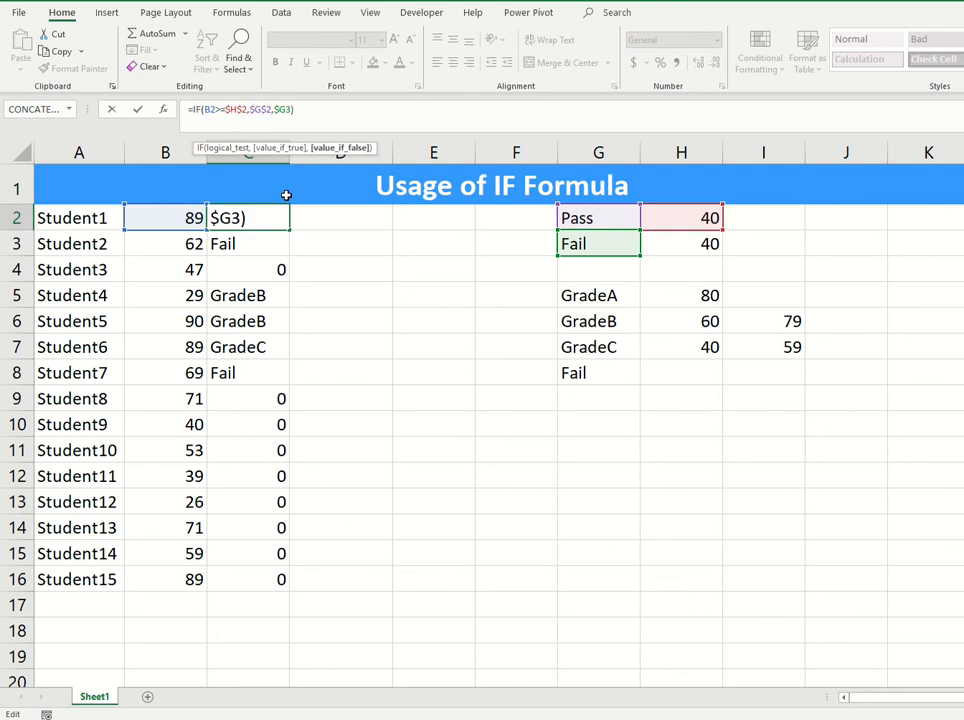
key("Right")
type("$")
key("Return")
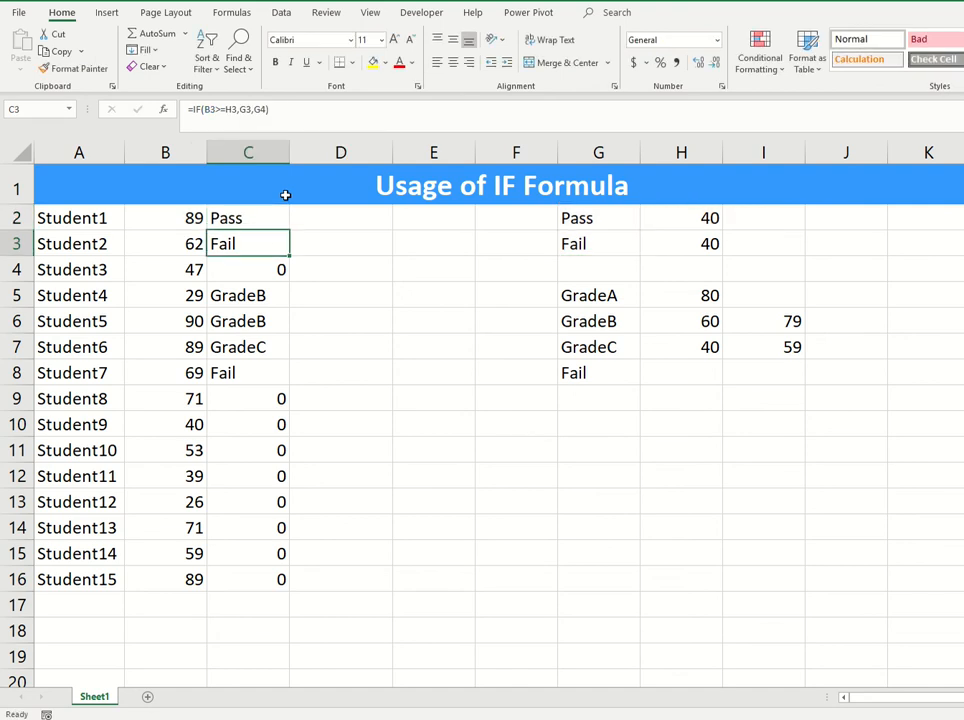
- Fill the IF formula with absolute references from C2 down to C16 and check Student4's result and Student10's score
left_click(274, 216)
double_click(290, 232)
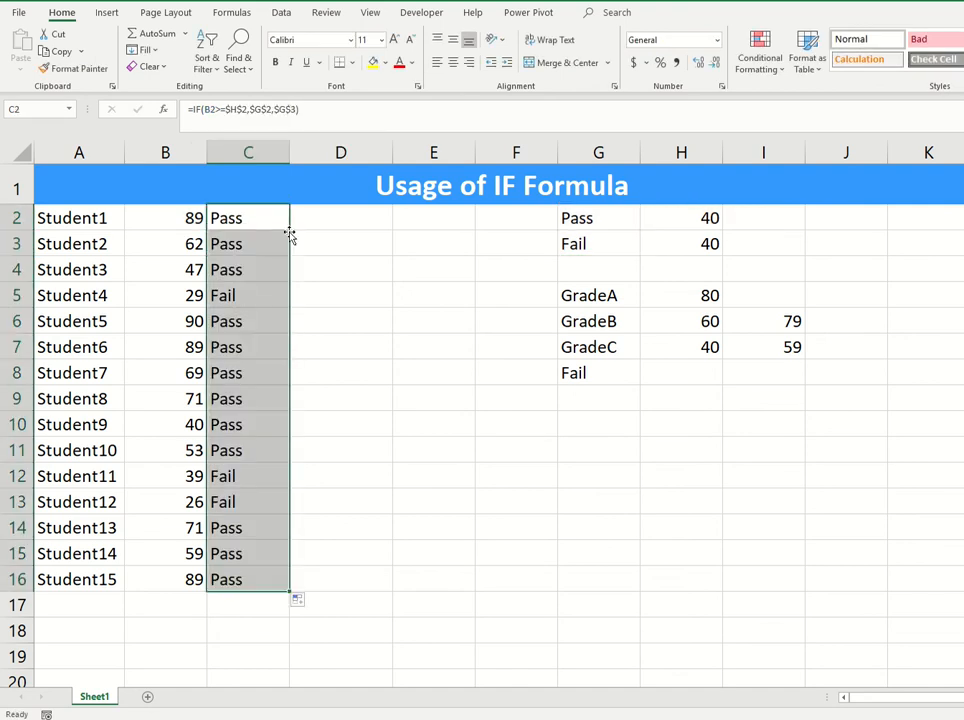
left_click(200, 300)
left_click(260, 296)
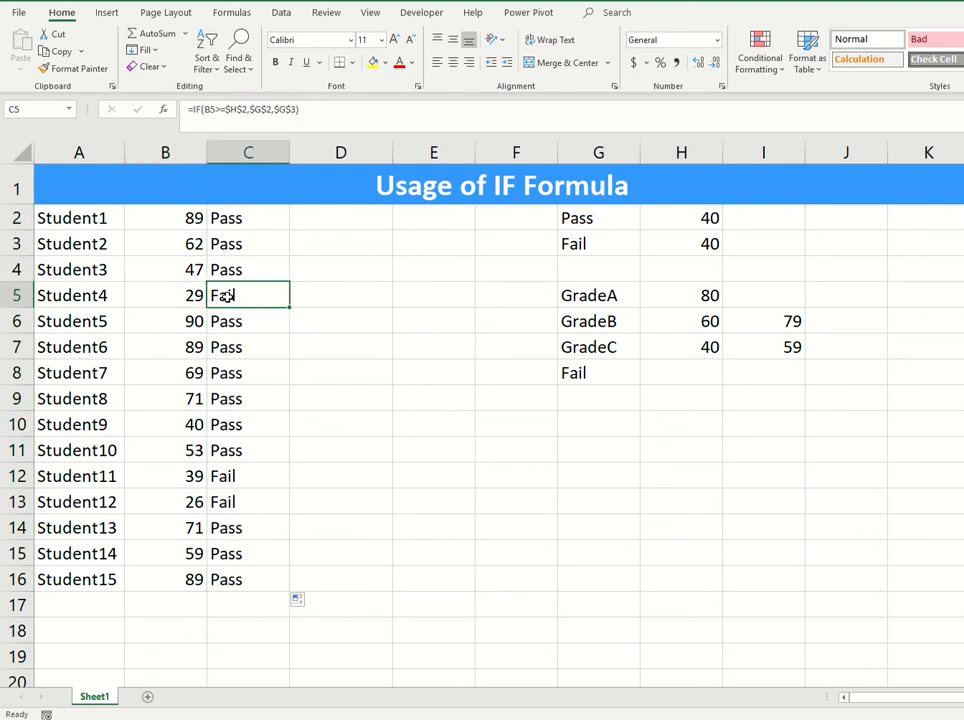
left_click(173, 455)
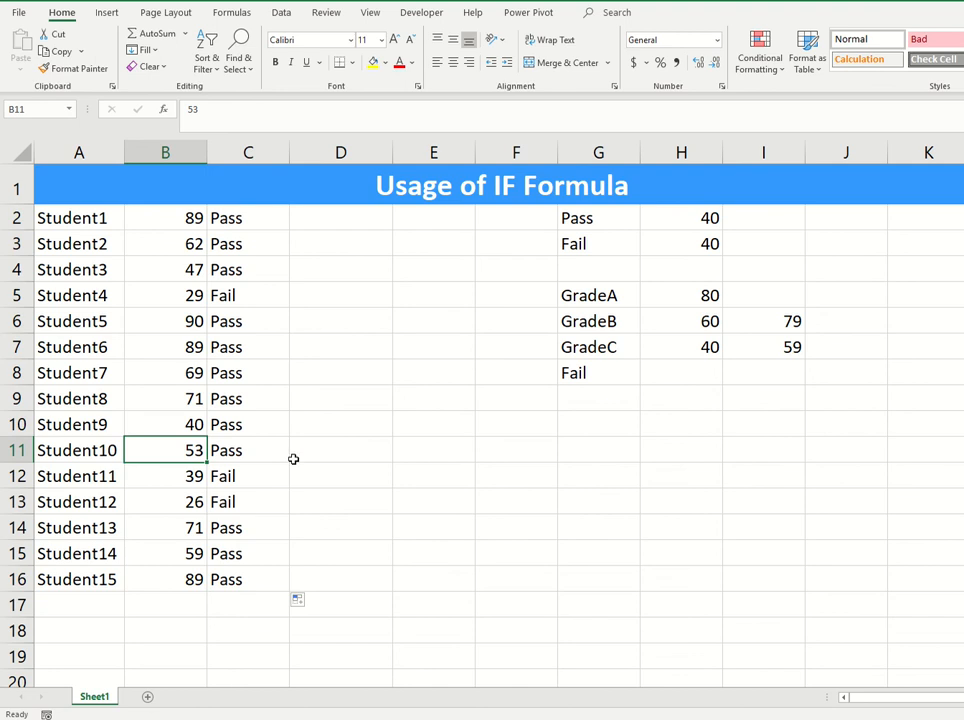
- Set the pass threshold in H2 to 60 and check the scores of Student3, Student10 and Student9 against it
left_click(681, 216)
type("60")
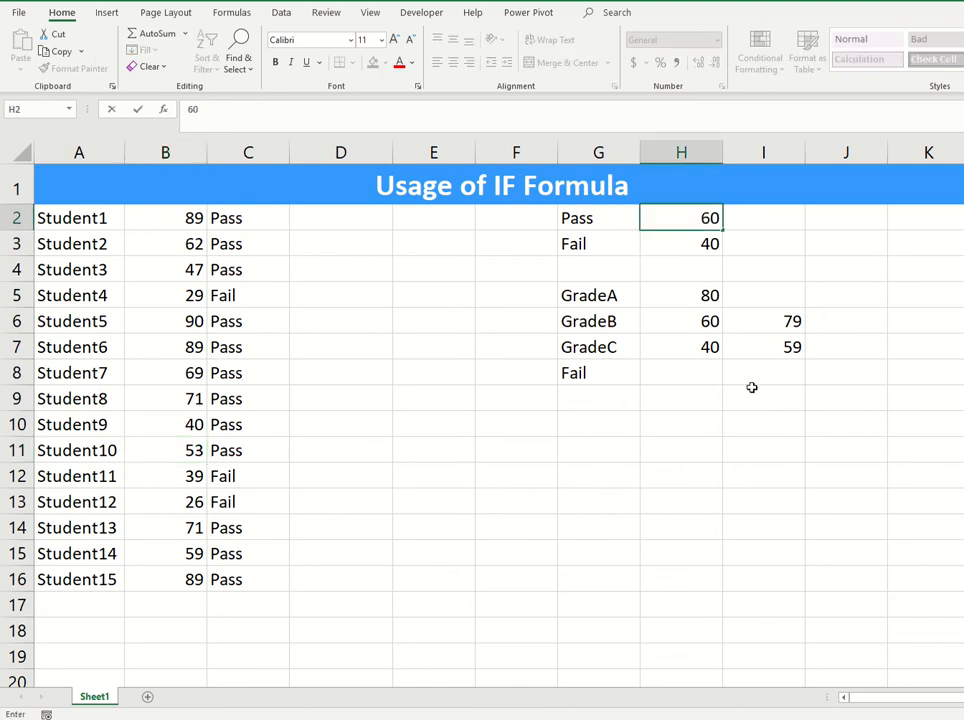
key("Return")
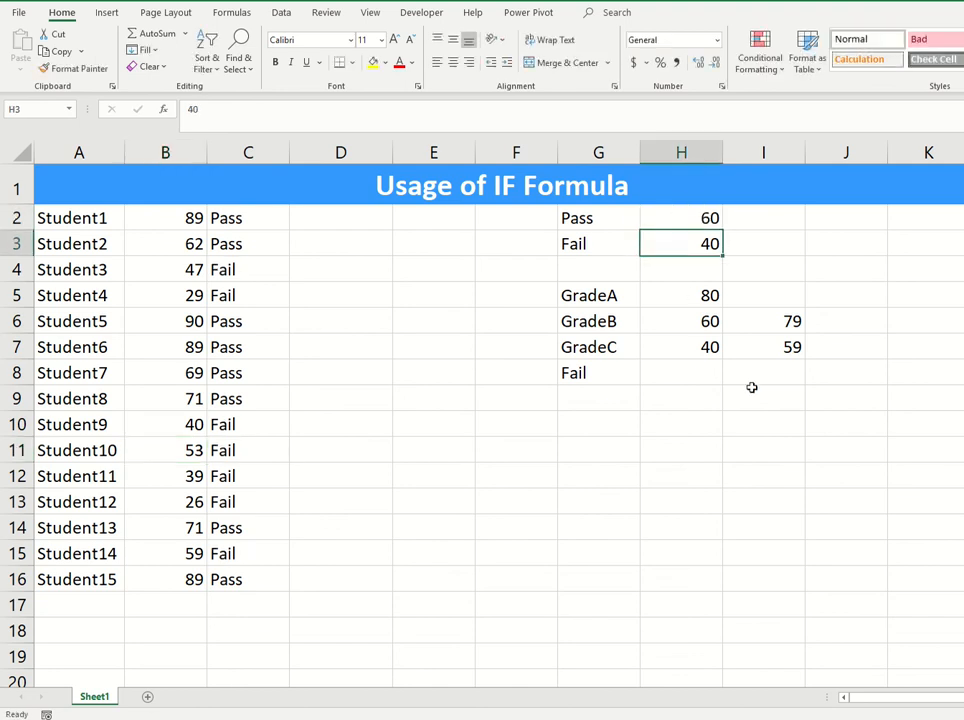
left_click(163, 274)
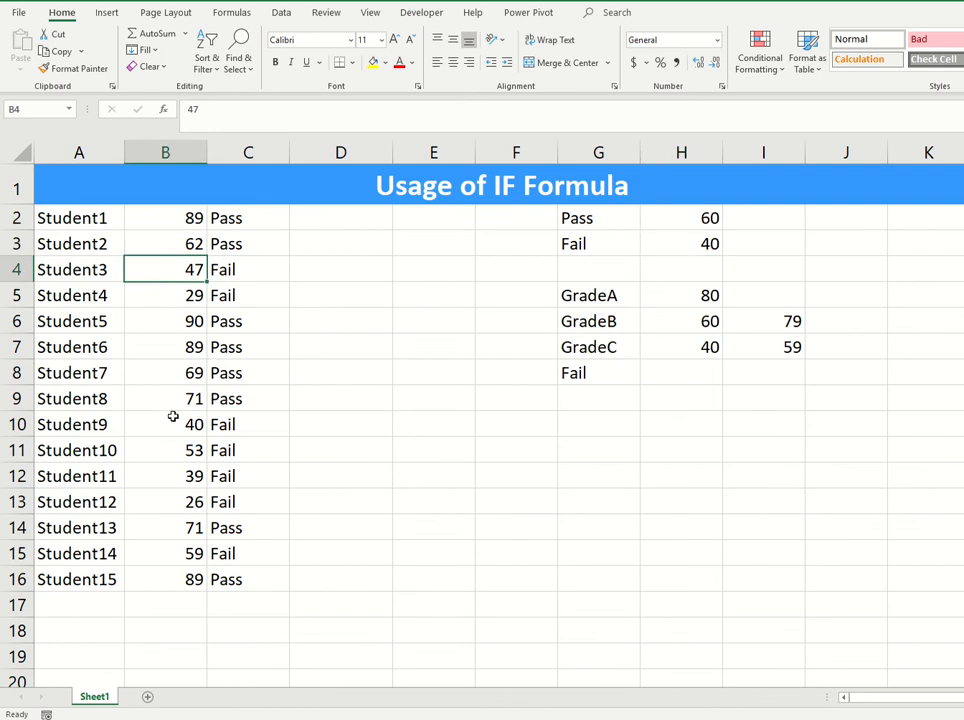
left_click(174, 449)
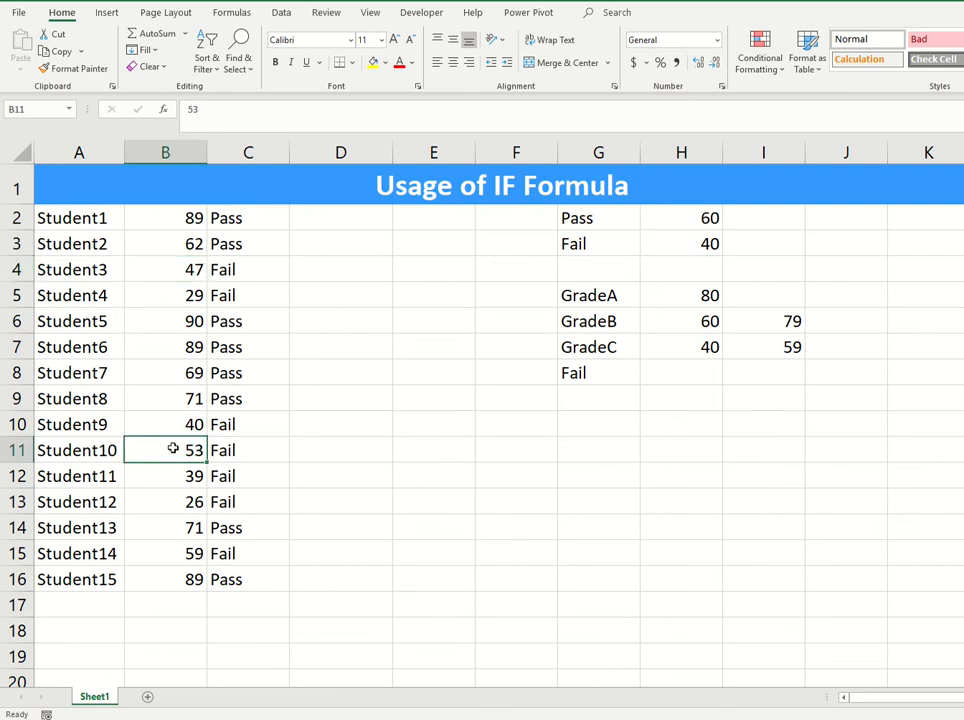
left_click(160, 424)
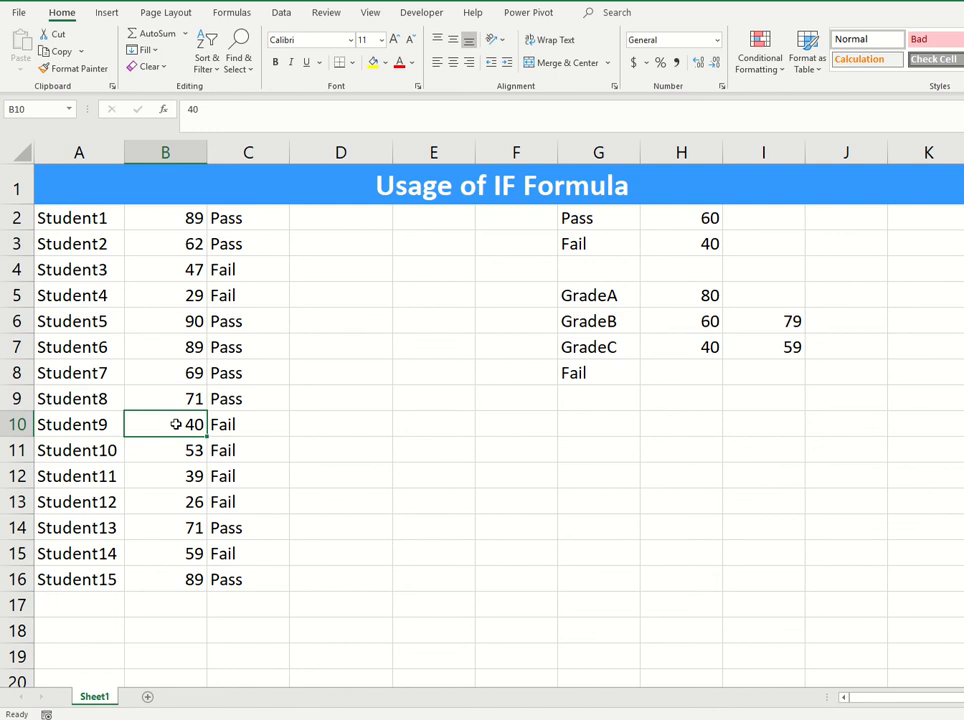
left_click(696, 219)
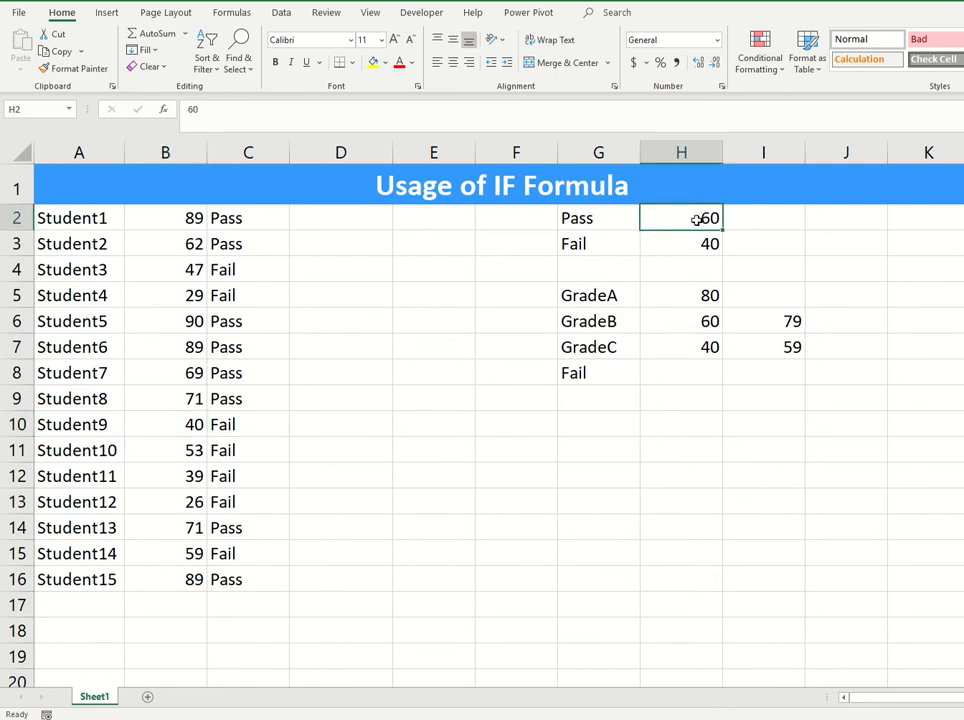
- Change the result labels in G2 and G3 to "Good marks" and "Bad Marks"
left_click(600, 214)
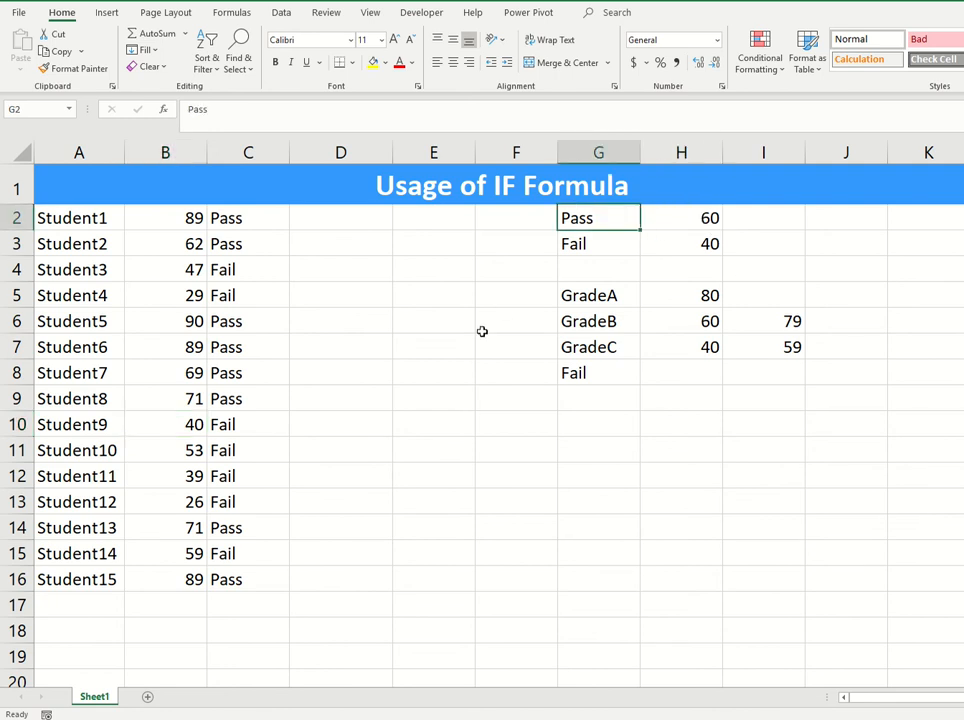
type("Goo")
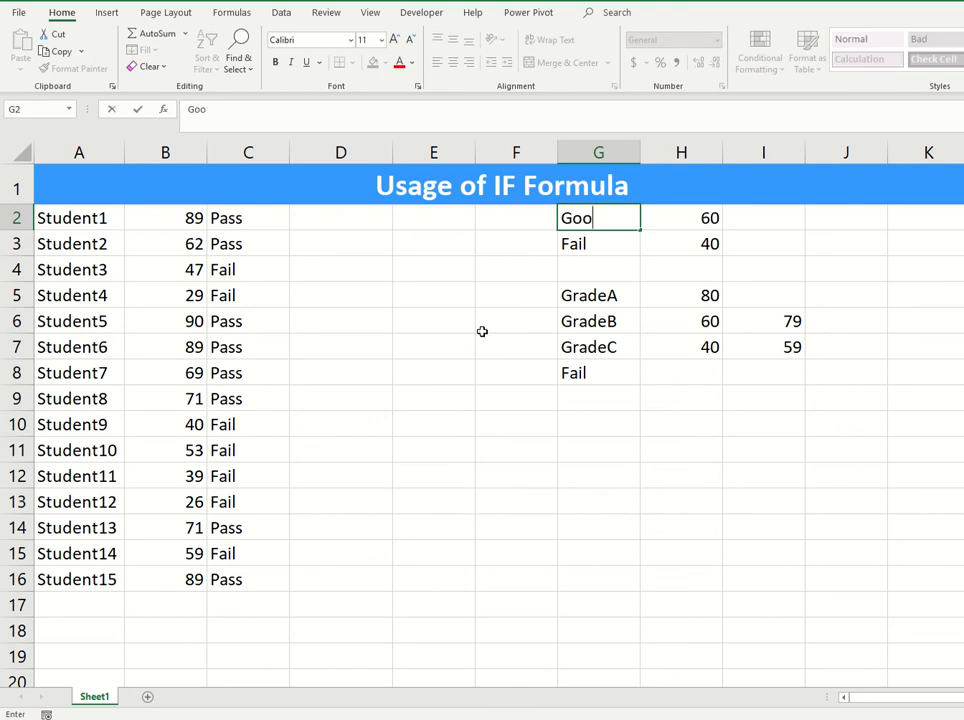
type("d marks")
key("Return")
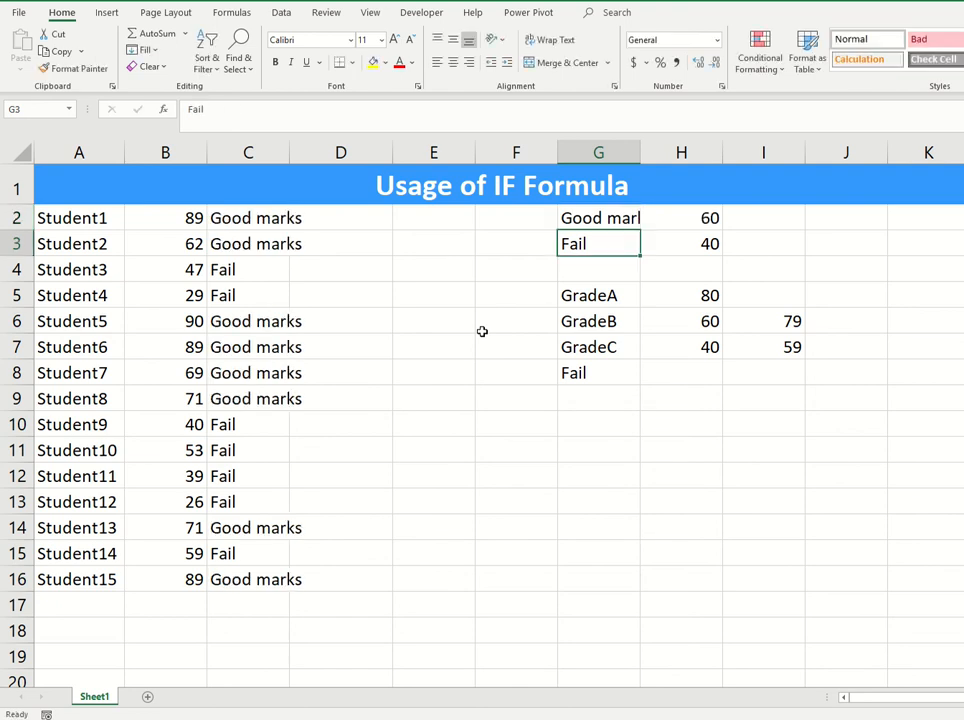
type("Bad M")
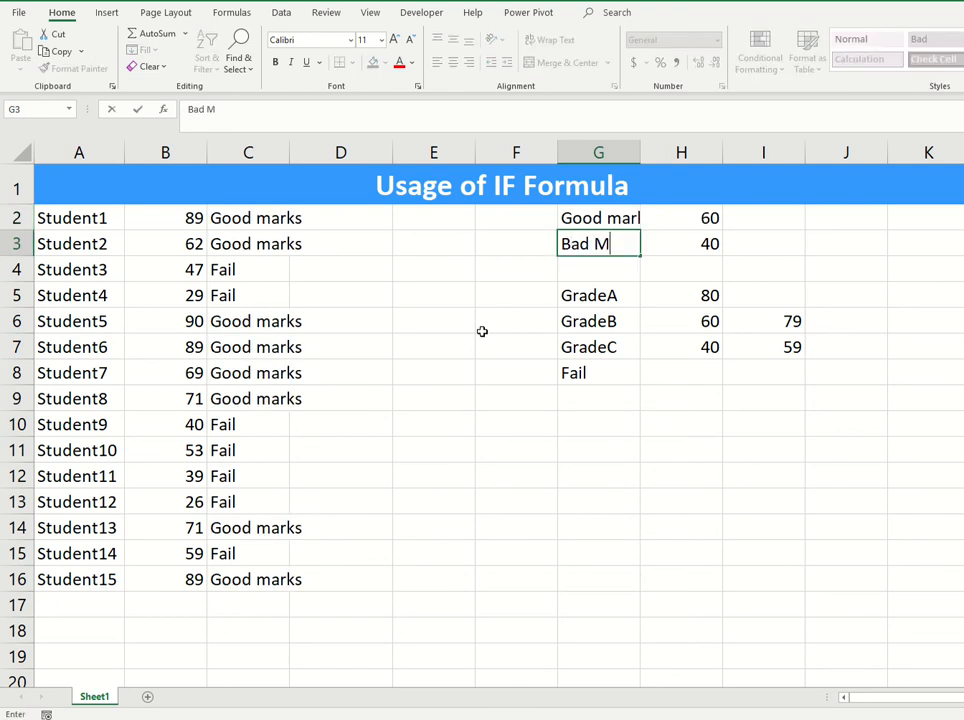
type("arks")
key("Return")
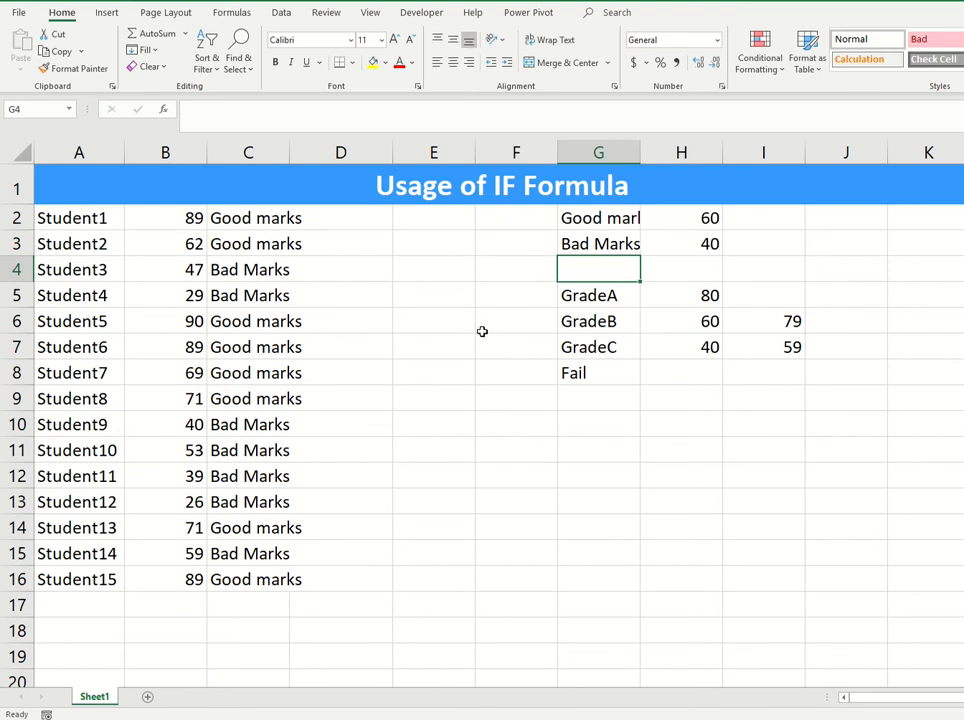
- Restore the result labels in G2 and G3 to "Pass" and "Fail"
left_click(570, 216)
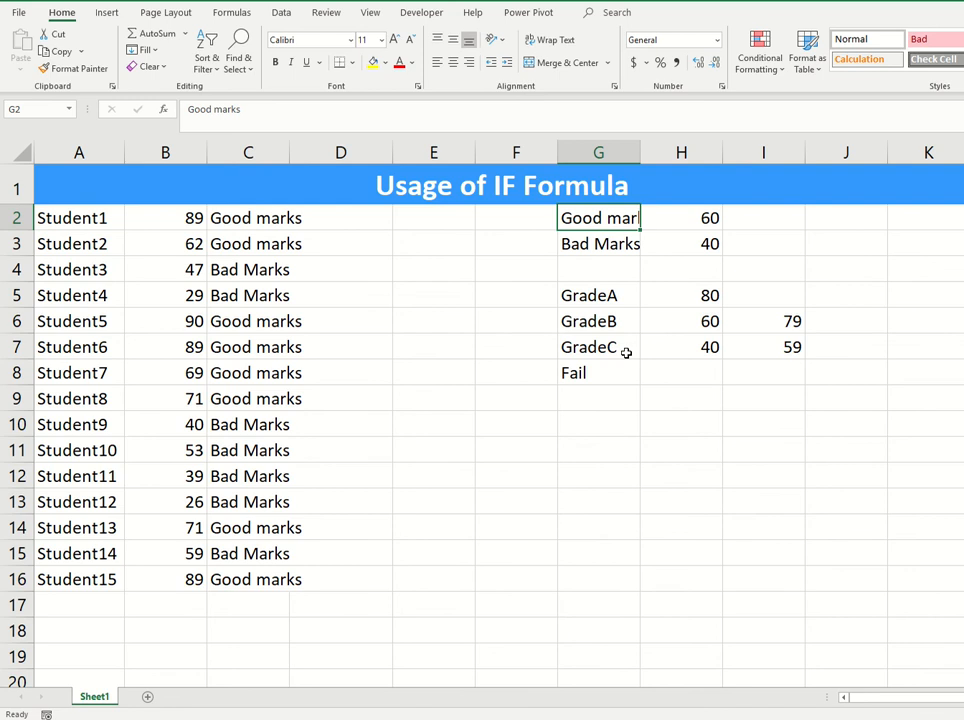
type("Pass")
key("Return")
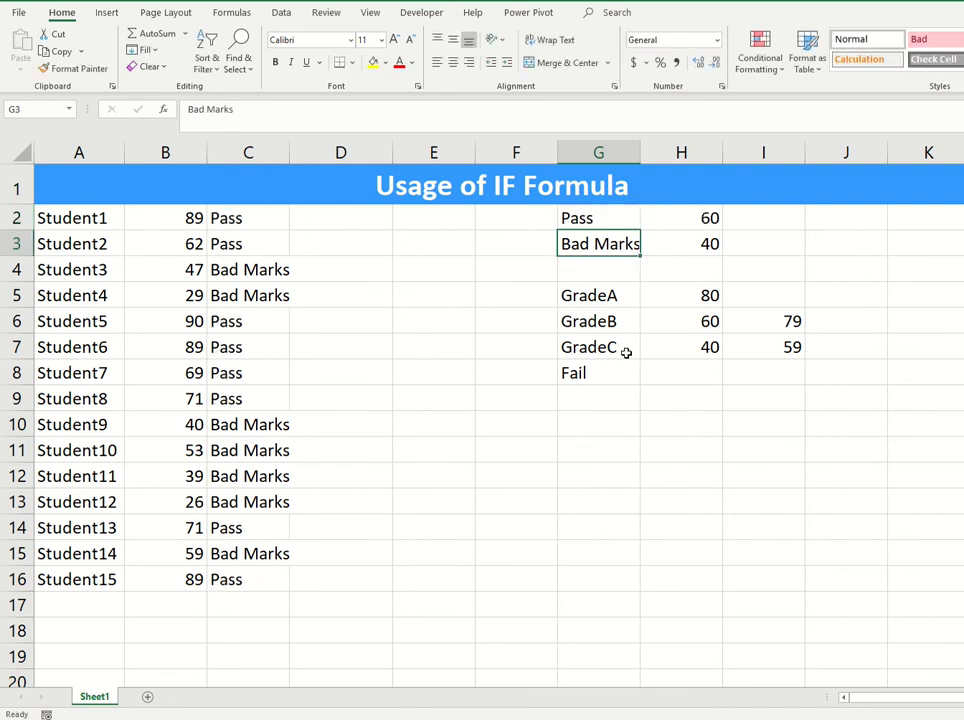
type("Fail")
key("Return")
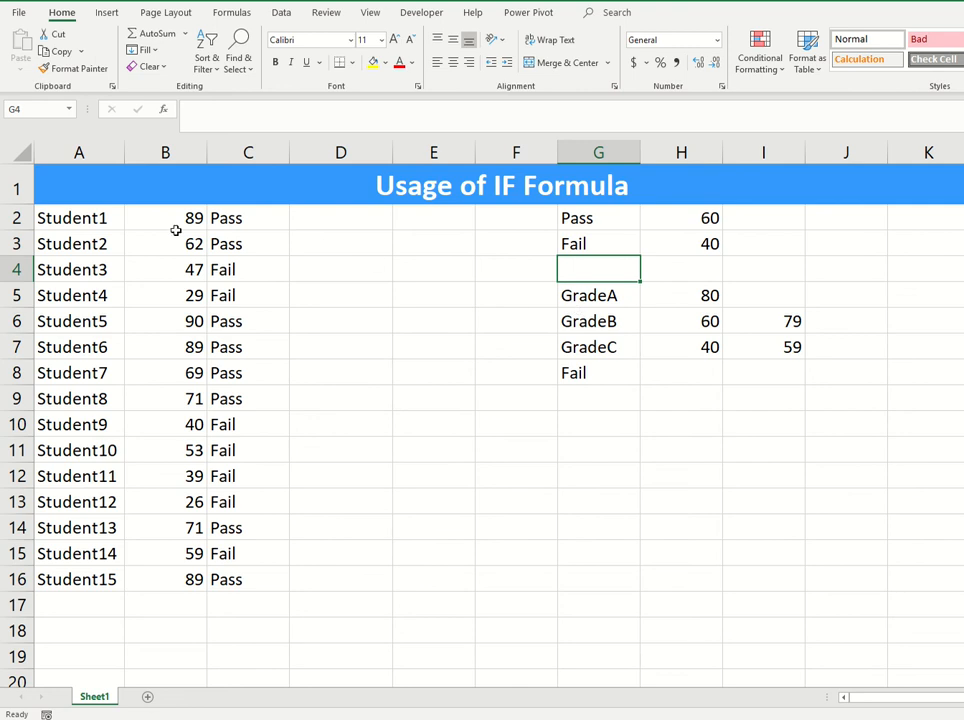
- Review the student scores in B2:B16 and the GradeA, GradeB, GradeC and Fail criteria in G5:I8
left_click_drag(165, 228, 148, 572)
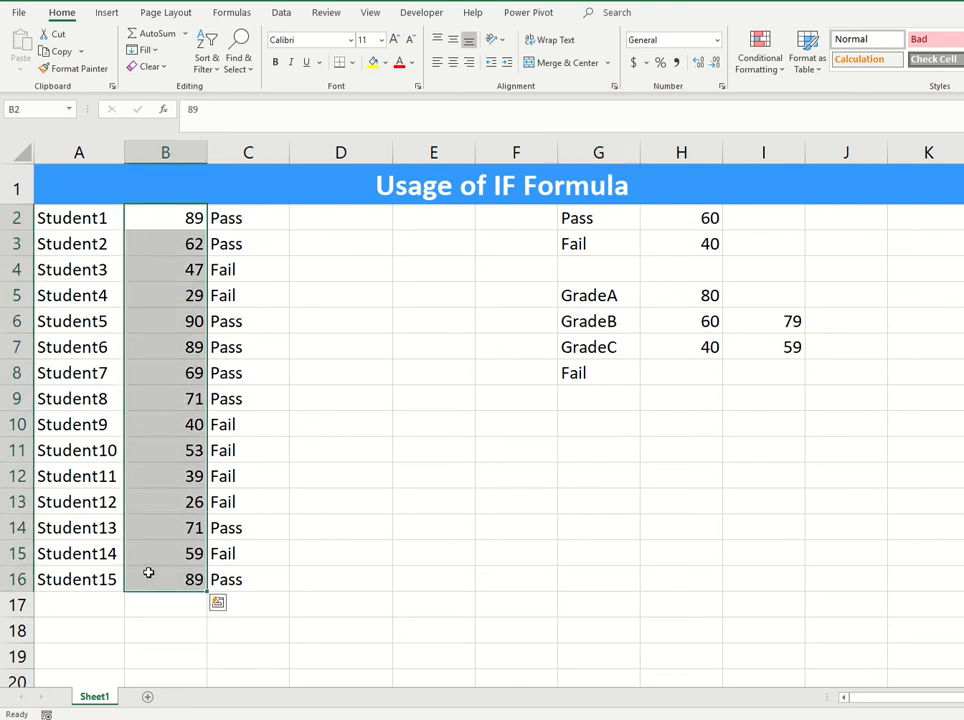
left_click(329, 217)
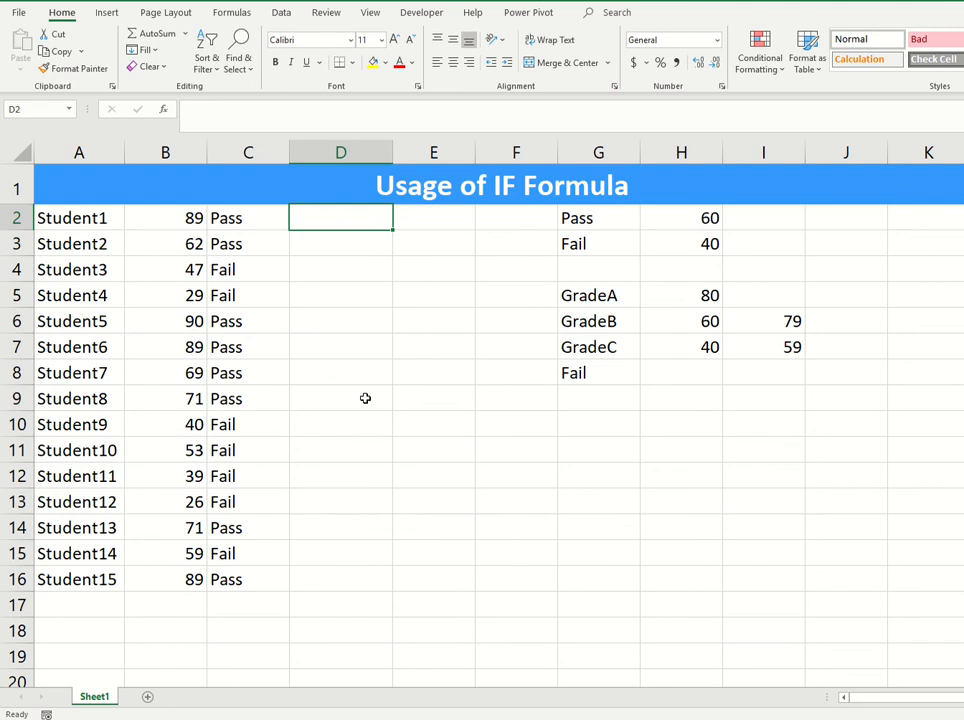
left_click(632, 295)
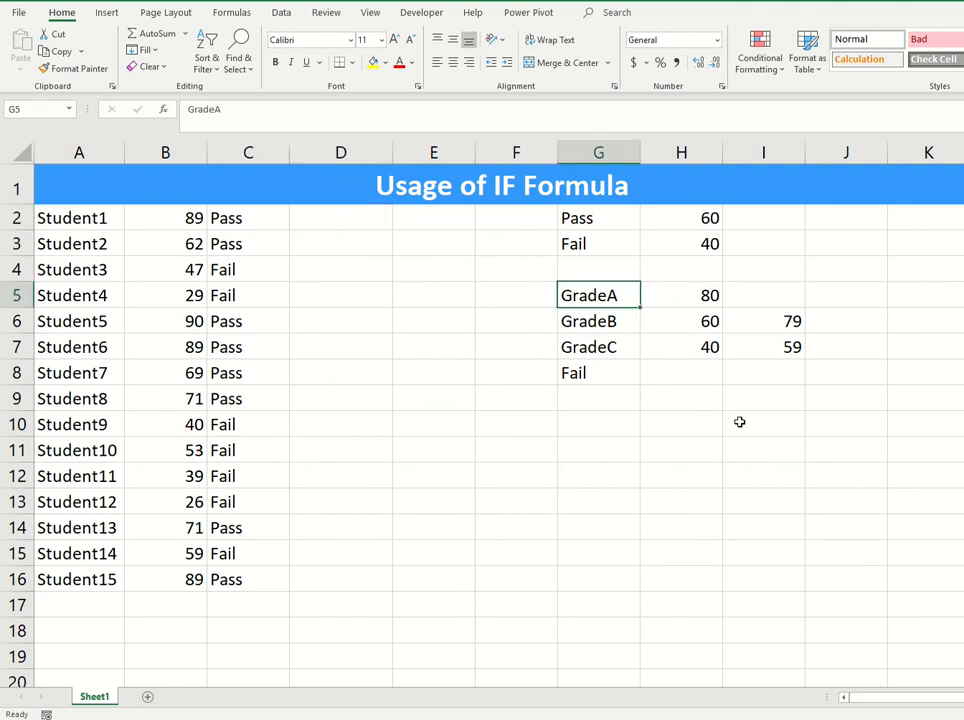
key("Right")
key("Left")
key("Down")
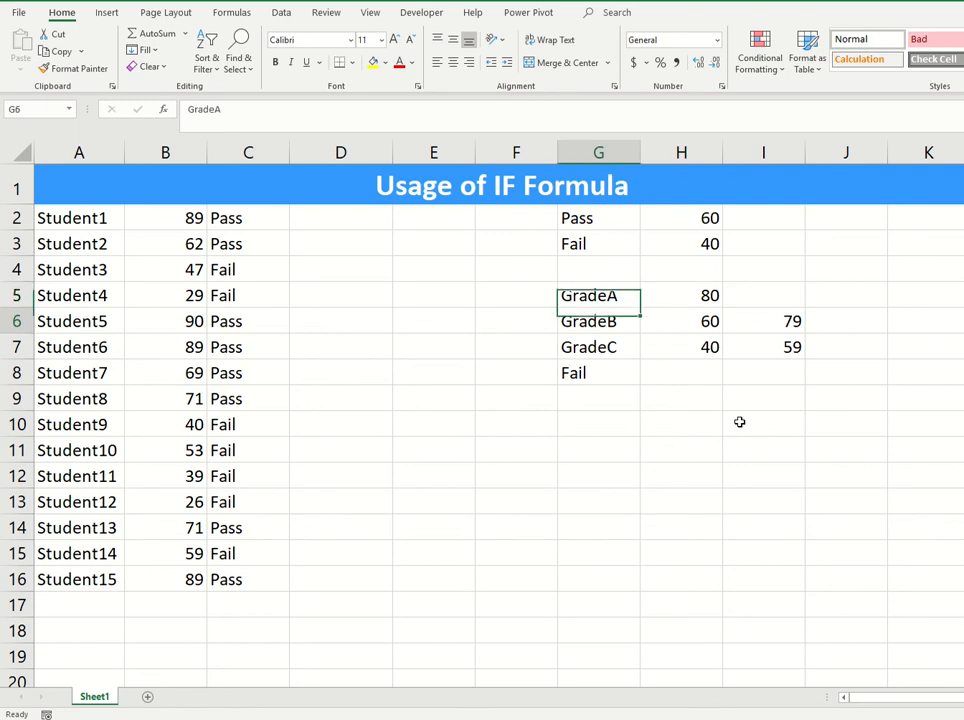
key("Right")
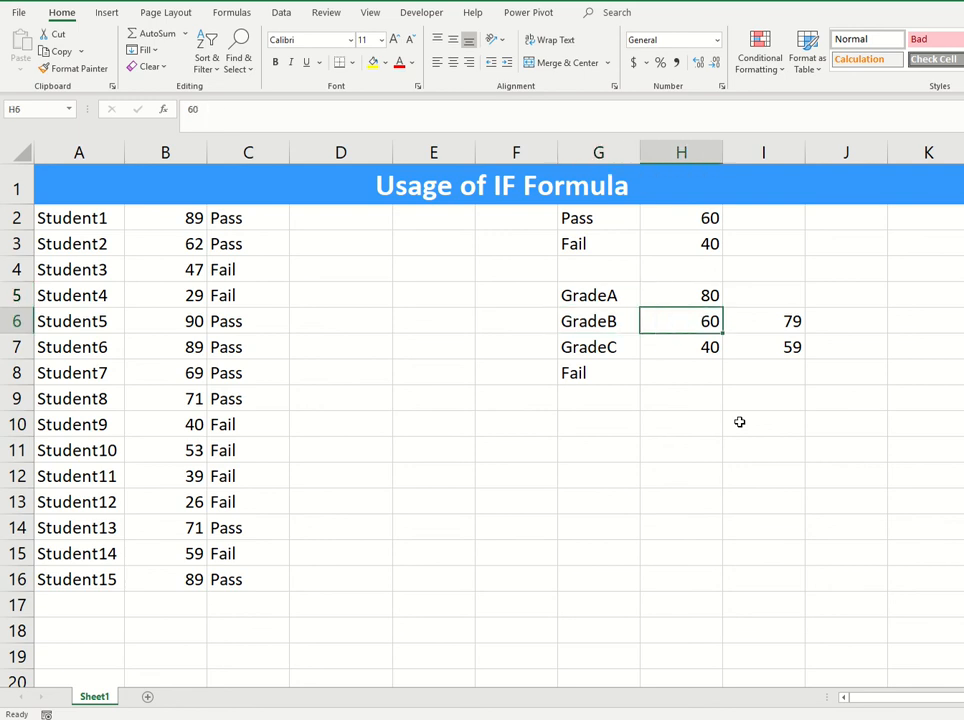
key("Right")
key("Left")
key("Left")
key("Down")
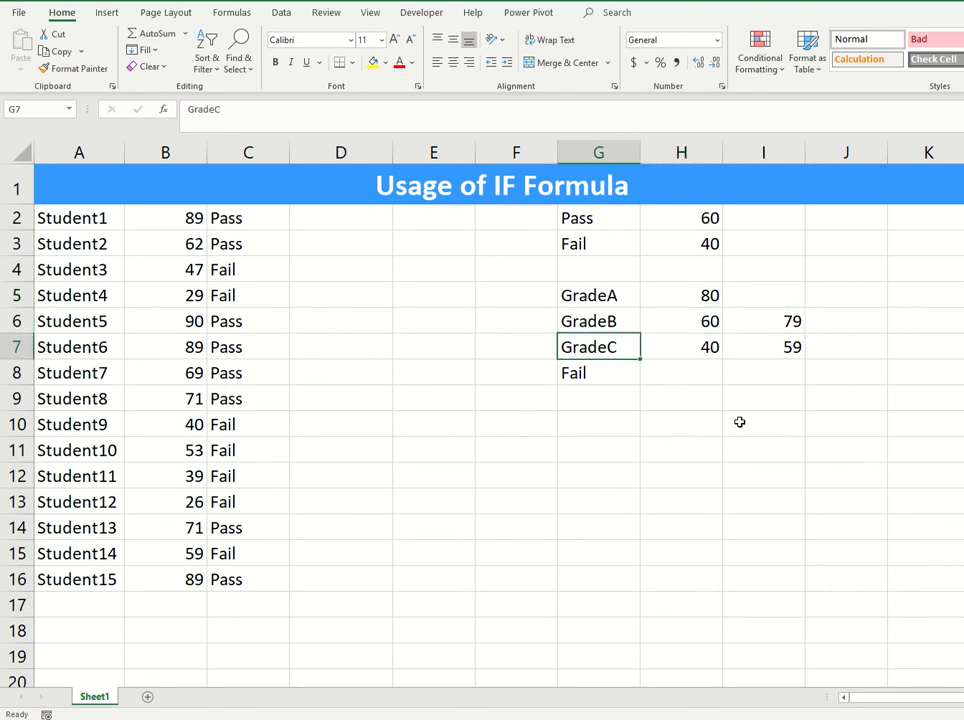
key("Right")
key("Right")
key("Left")
key("Left")
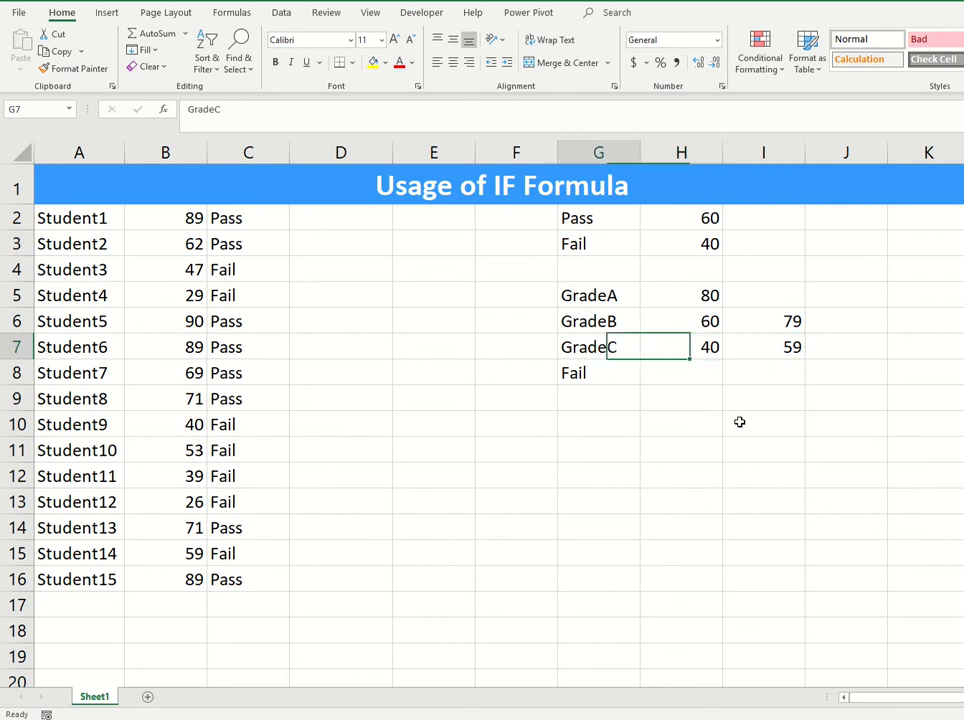
key("Down")
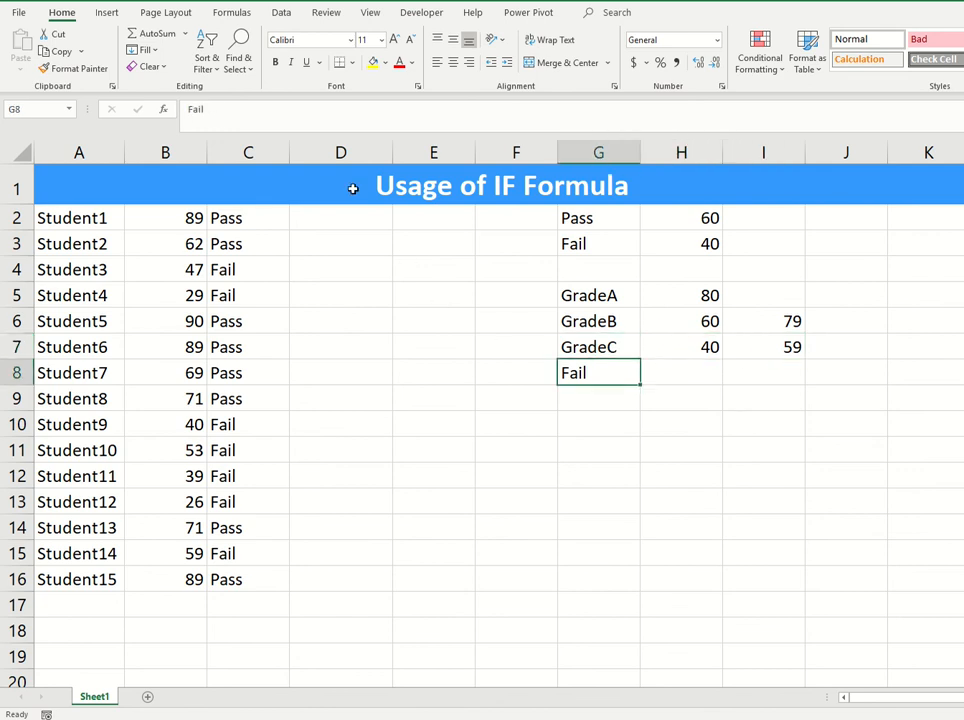
- Begin an IF formula in D2 with the logical test B2>=H5 for the GradeA threshold
left_click(339, 219)
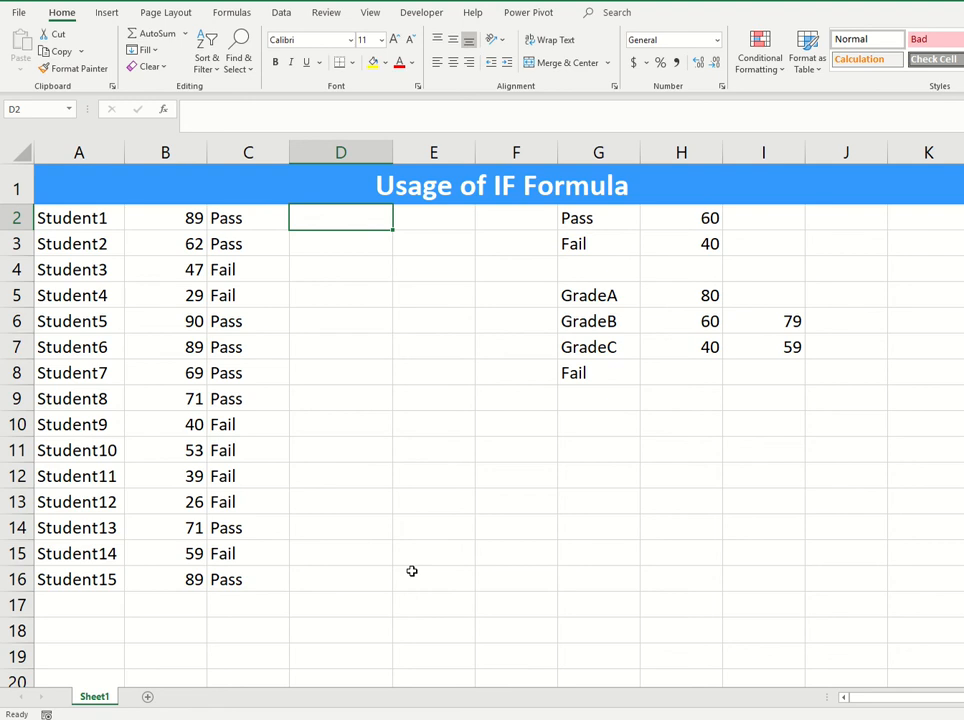
type("=if")
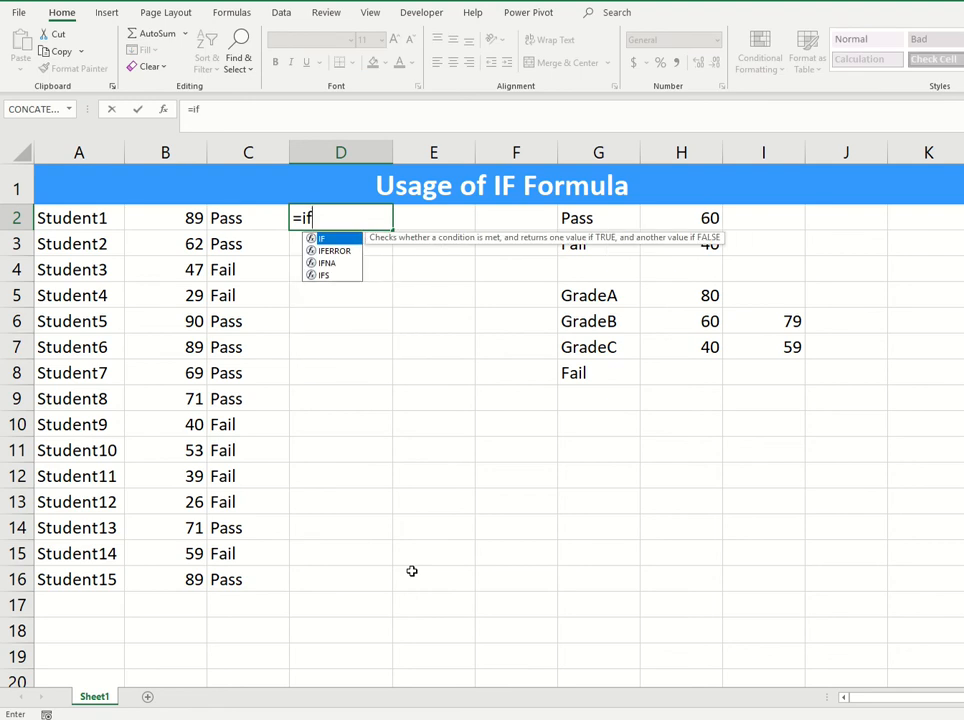
type("(")
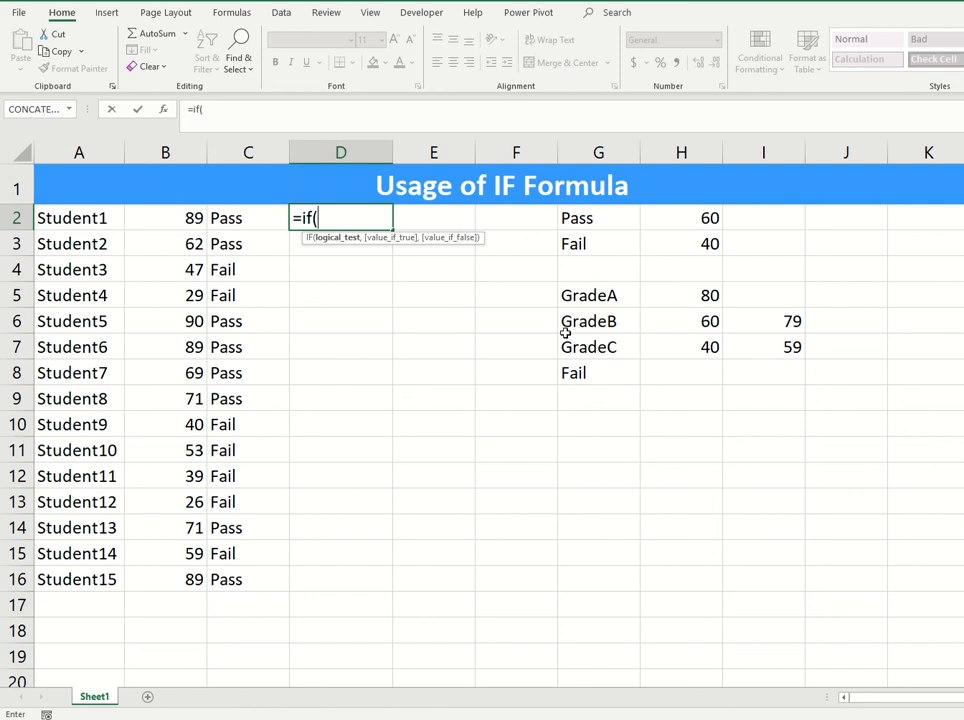
left_click(174, 222)
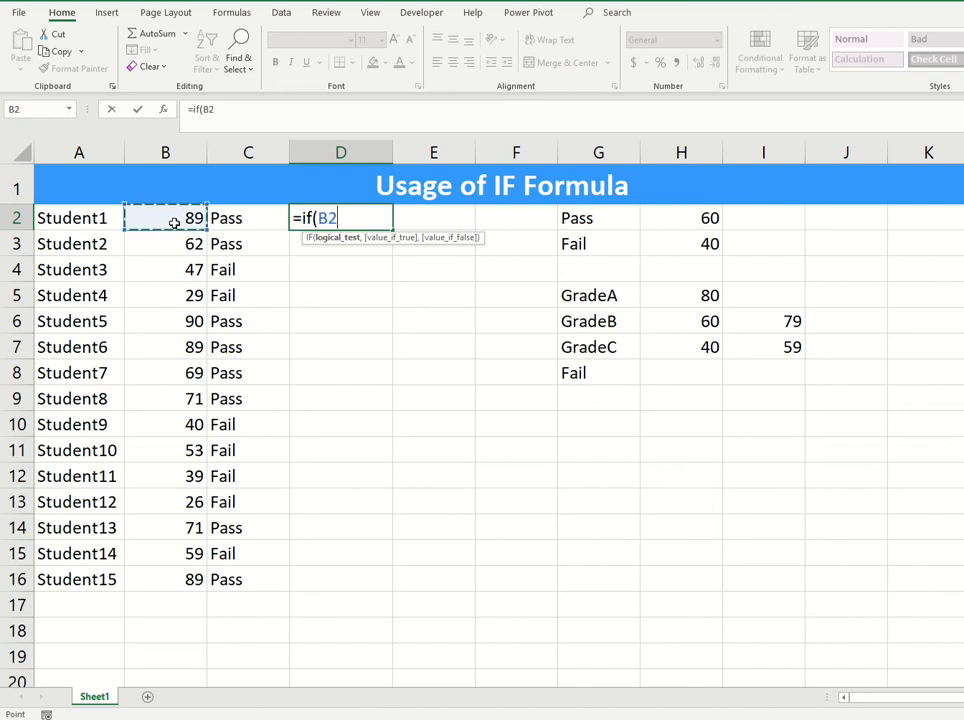
type(">")
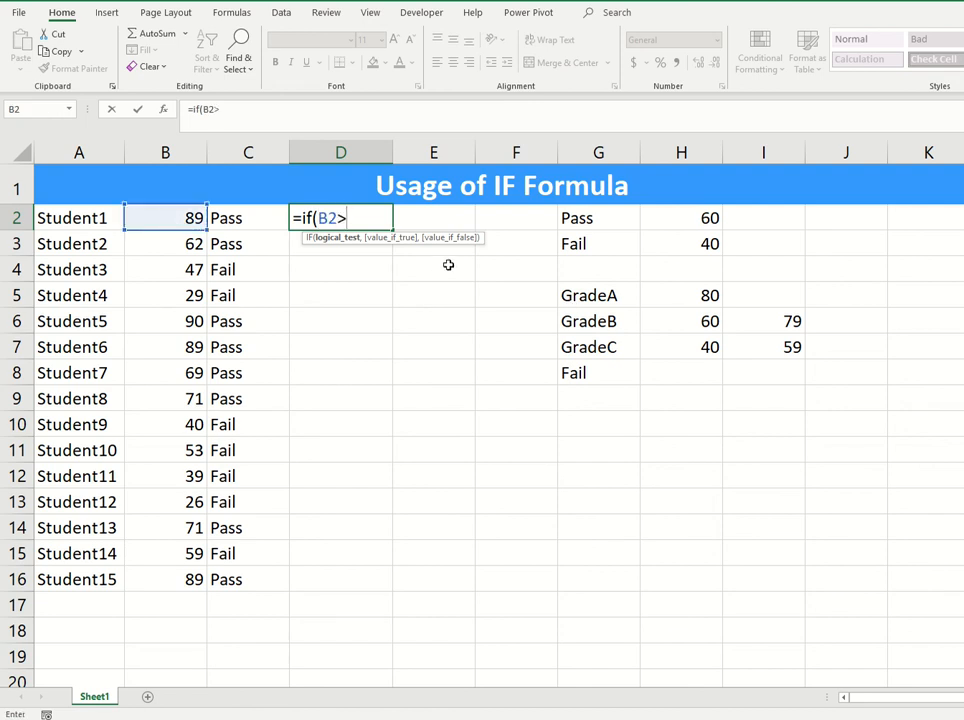
left_click(684, 298)
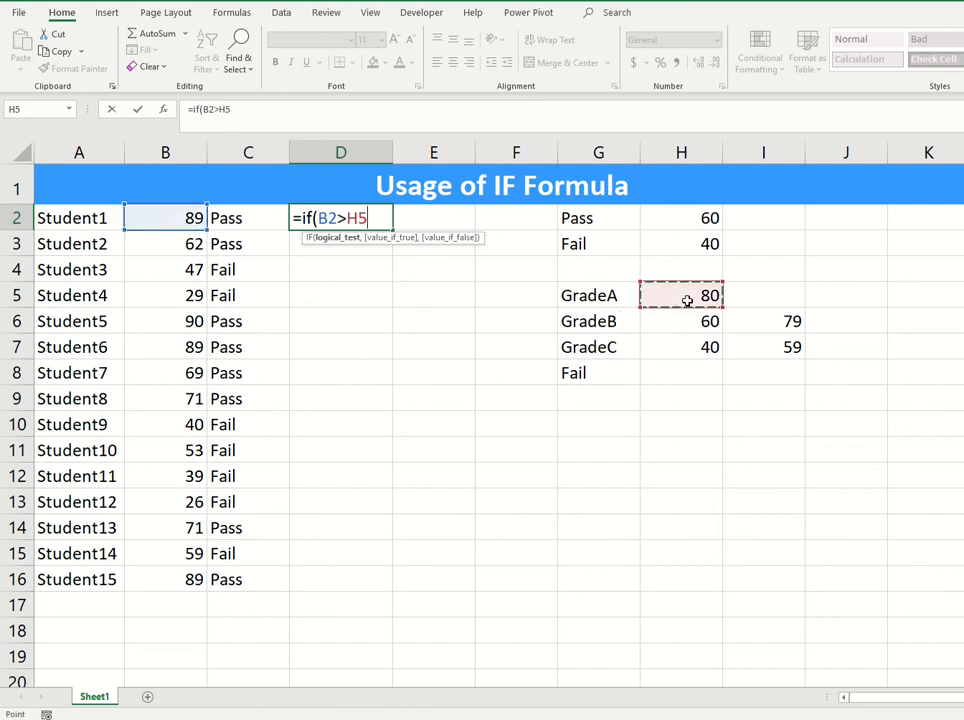
left_click(349, 219)
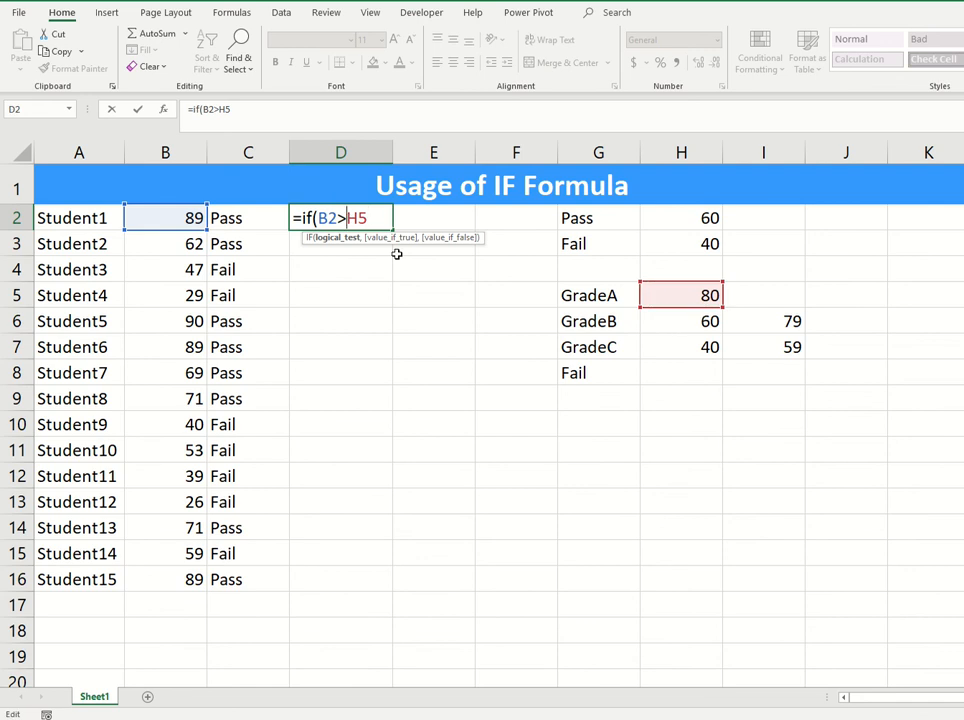
type("=")
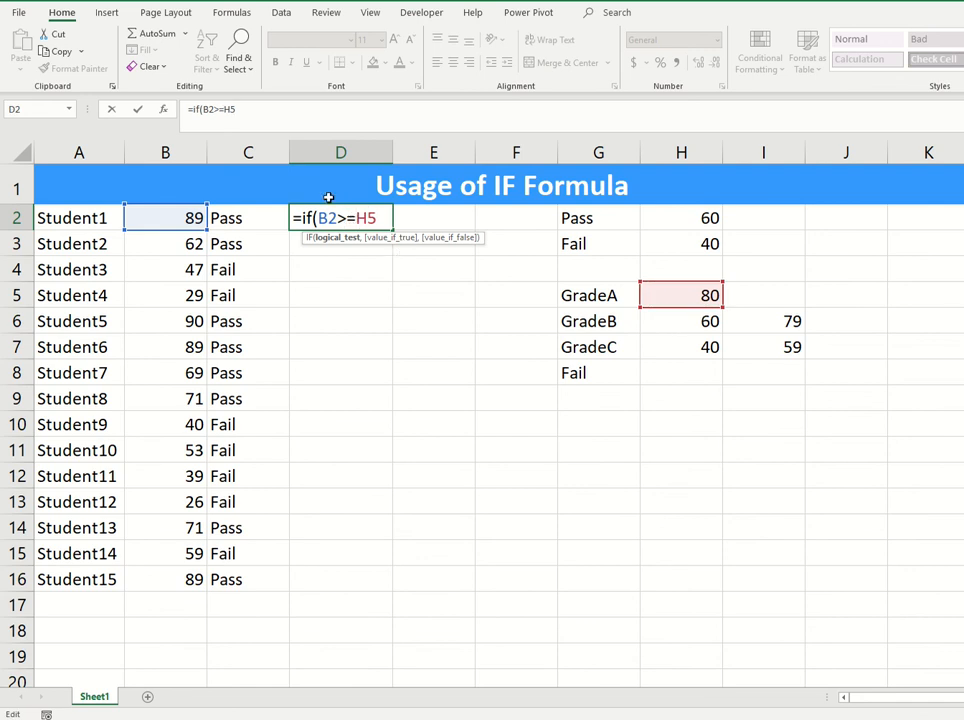
- Use G5 as the value_if_true of the IF formula in D2, ready for the value_if_false argument
left_click(288, 125)
type(",")
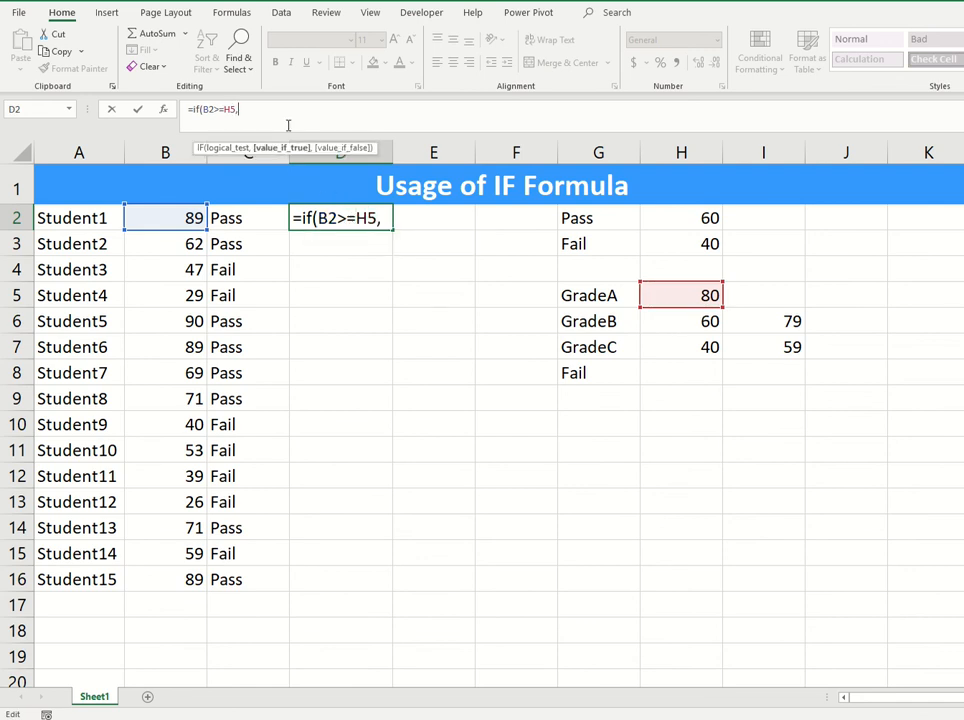
left_click(618, 295)
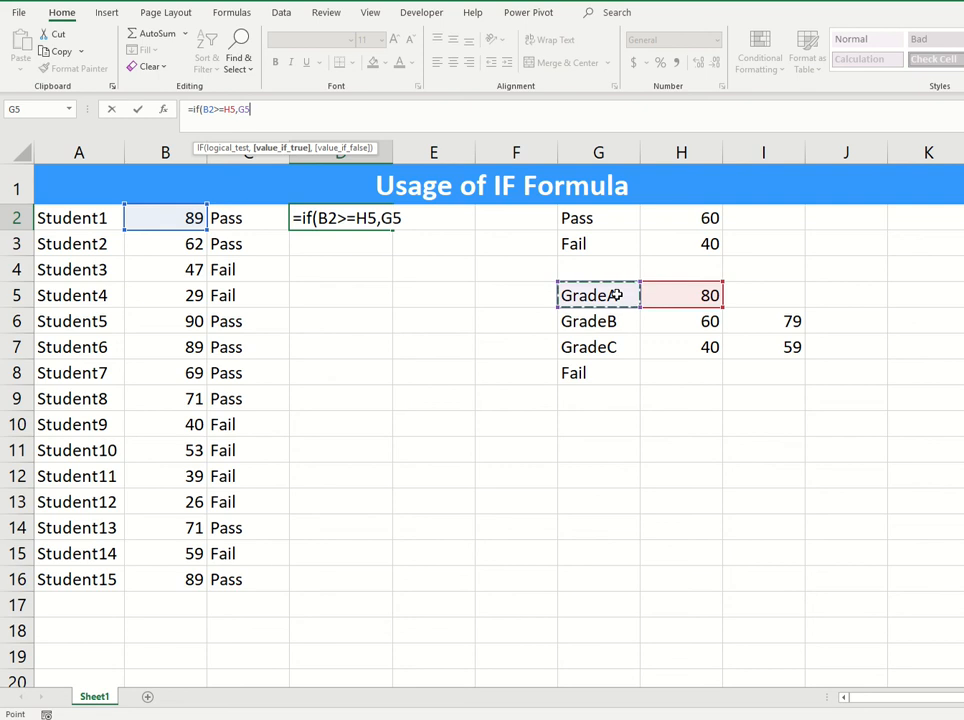
type(",")
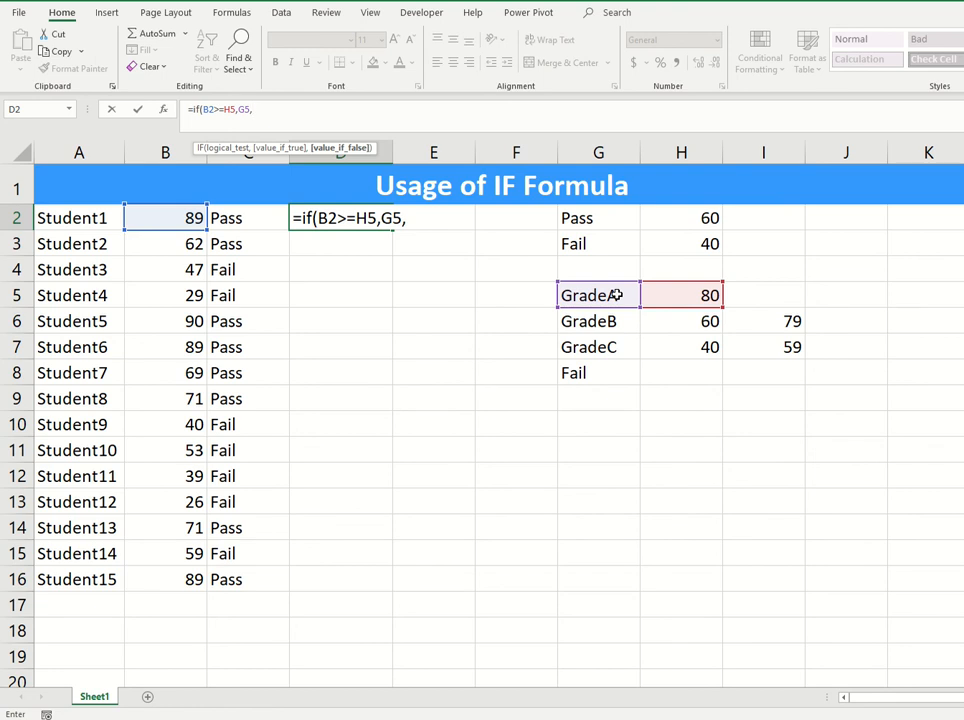
- Nest a second IF with an AND function in D2's formula, using B2>=H6 as the first condition
type("if")
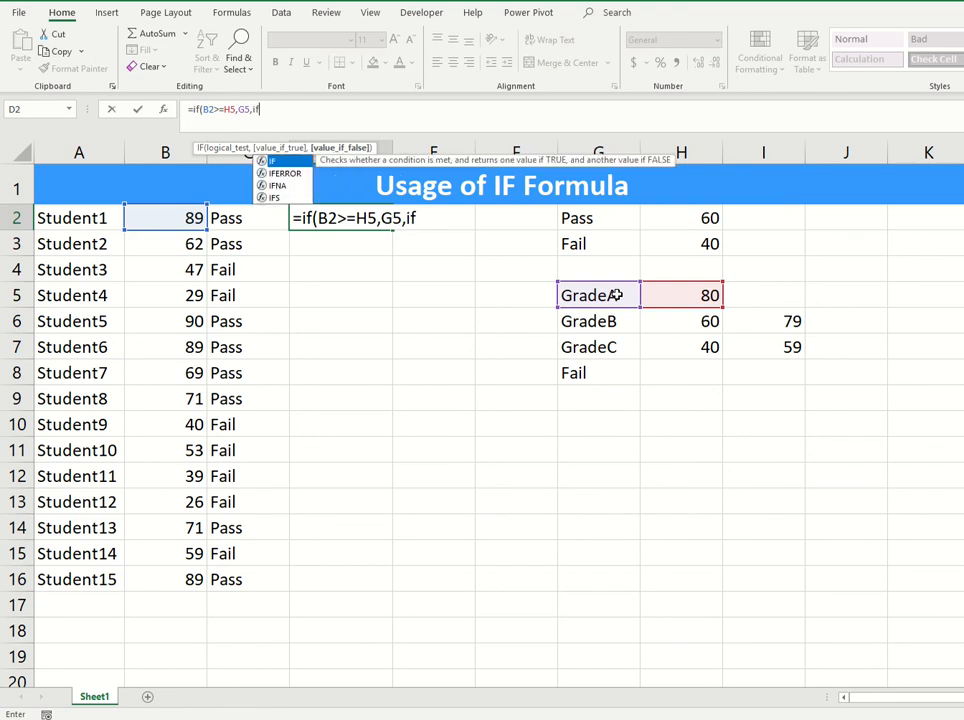
type("(")
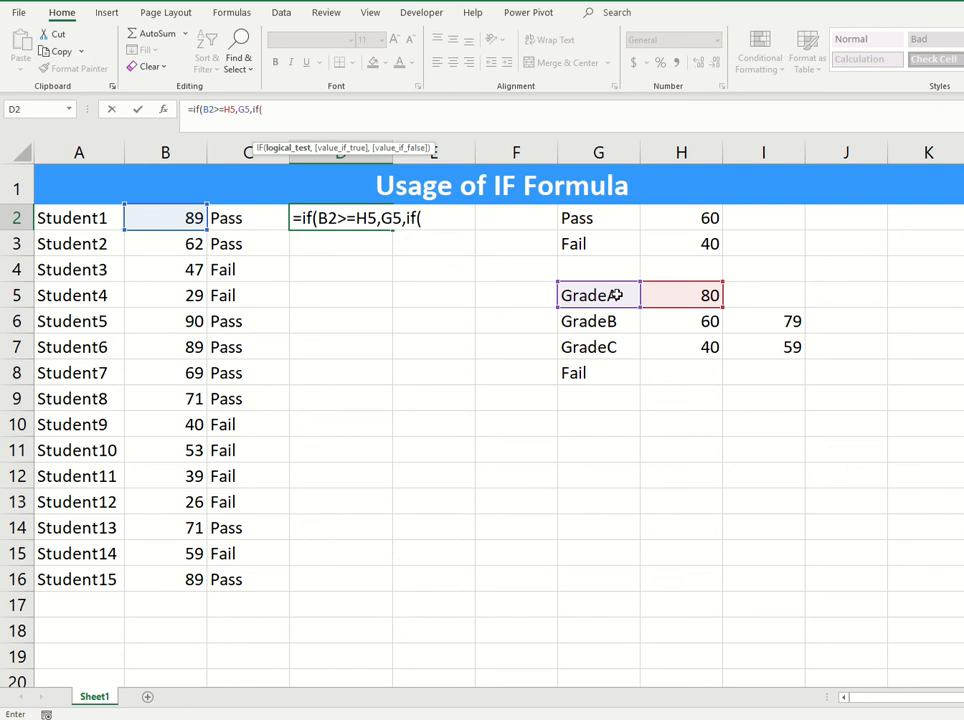
type("d(")
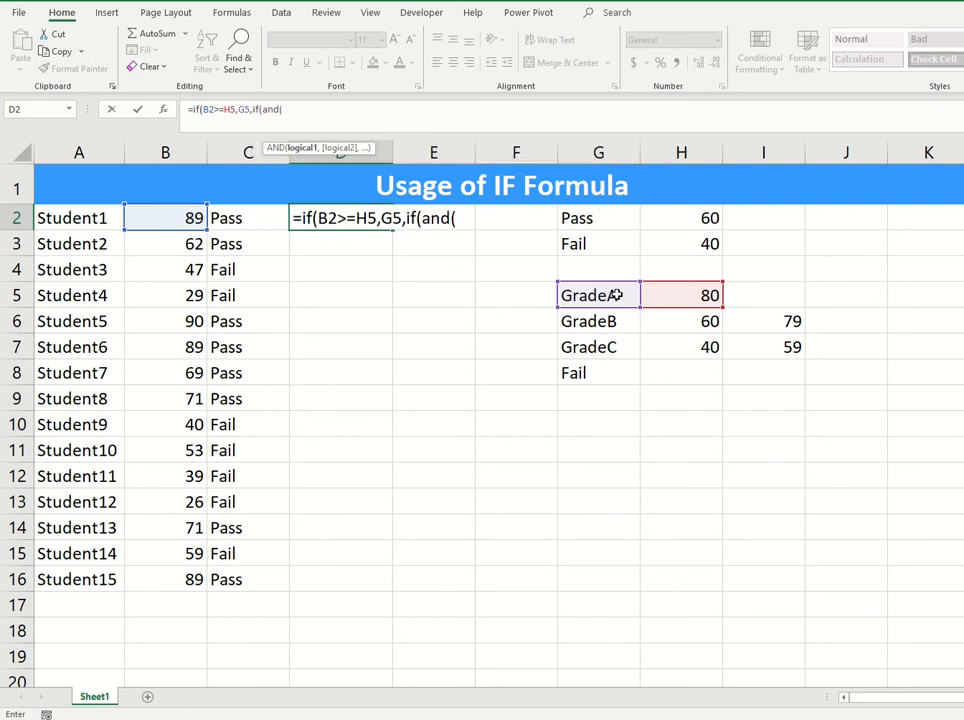
left_click(150, 222)
type(">=")
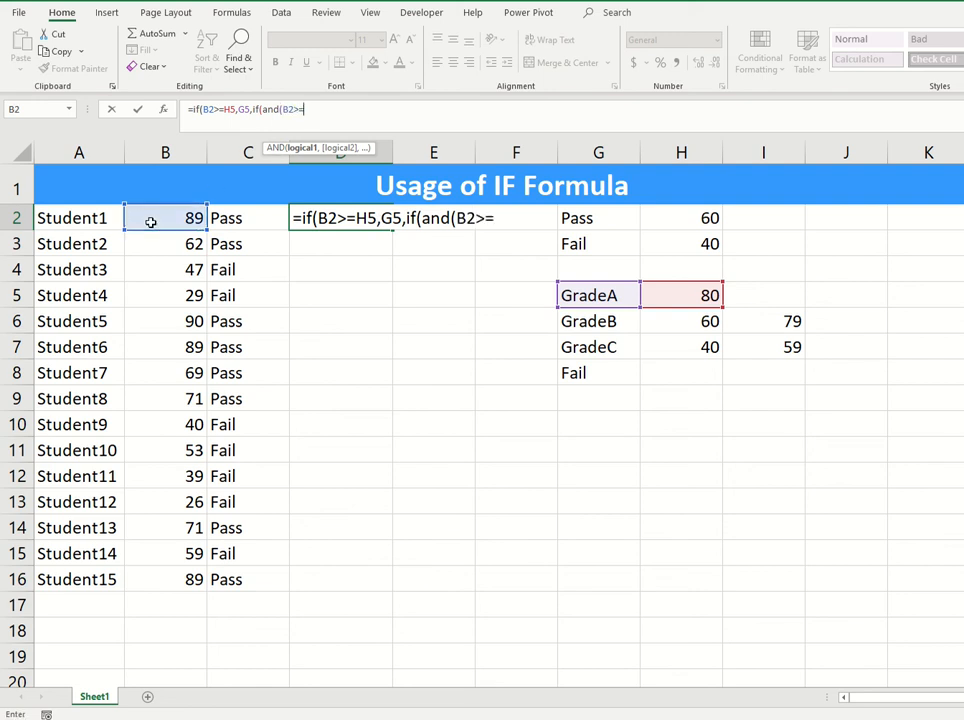
left_click(663, 323)
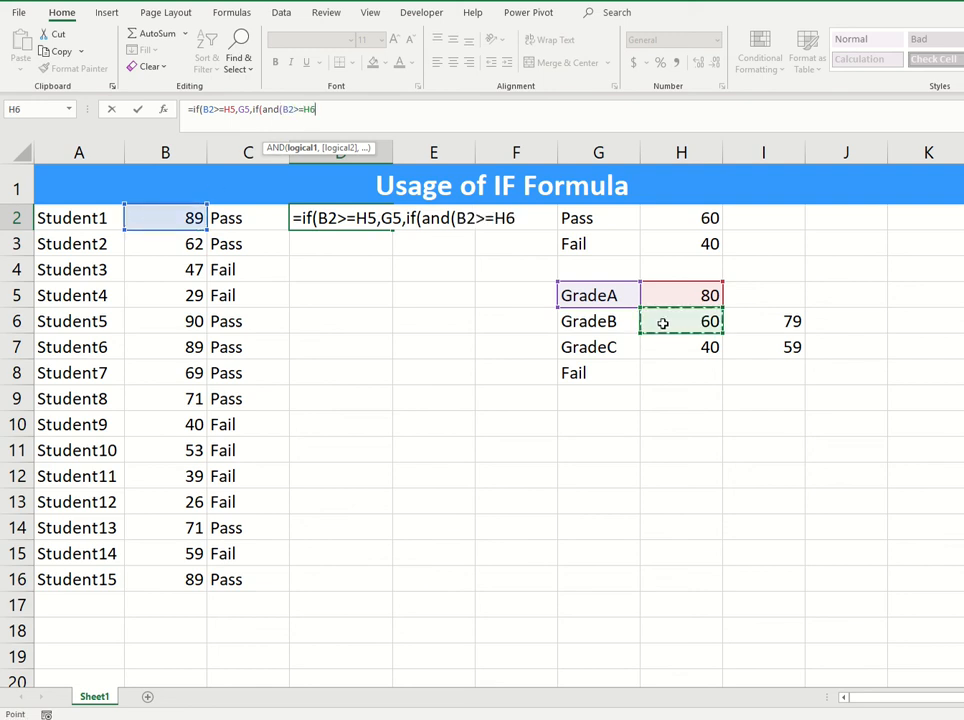
type(",")
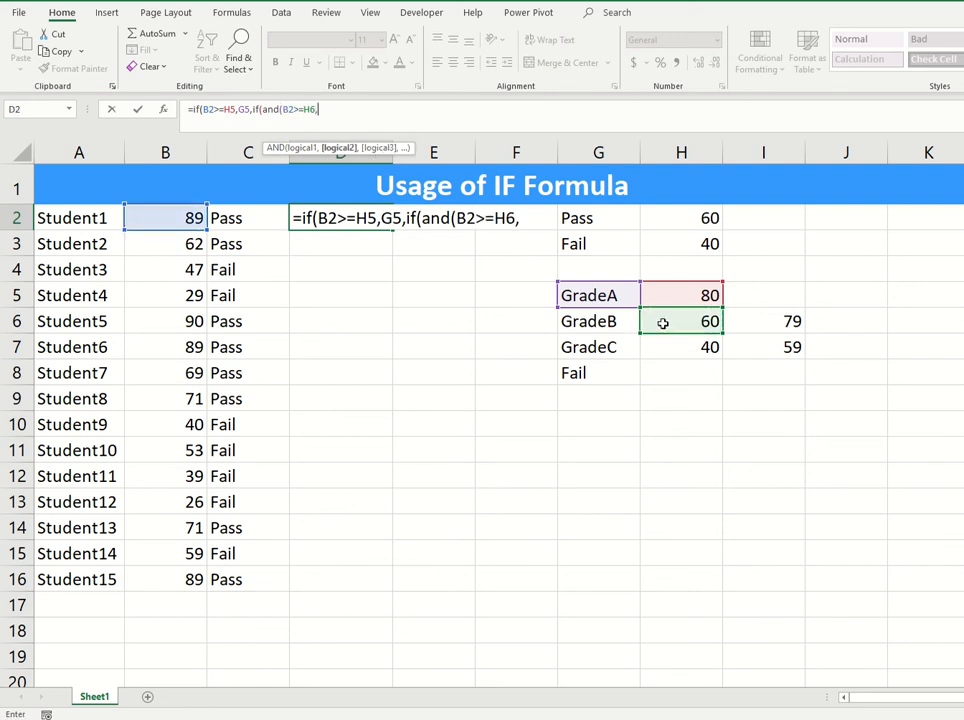
- Add B2<=I6 as the second GradeB condition and G6 as the result of the second IF
left_click(188, 218)
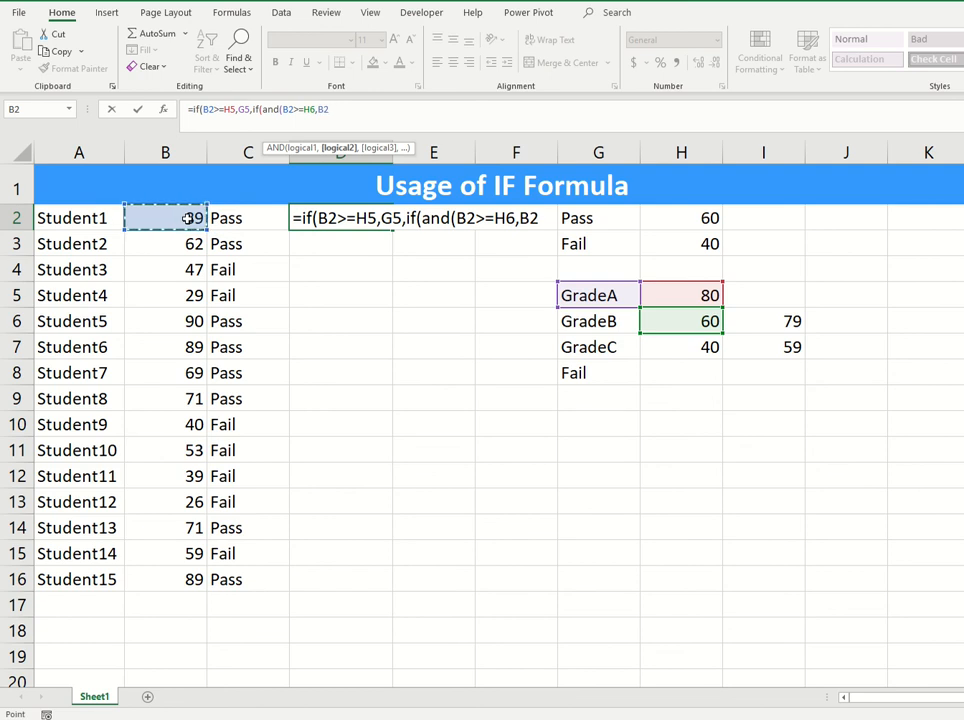
type("<=")
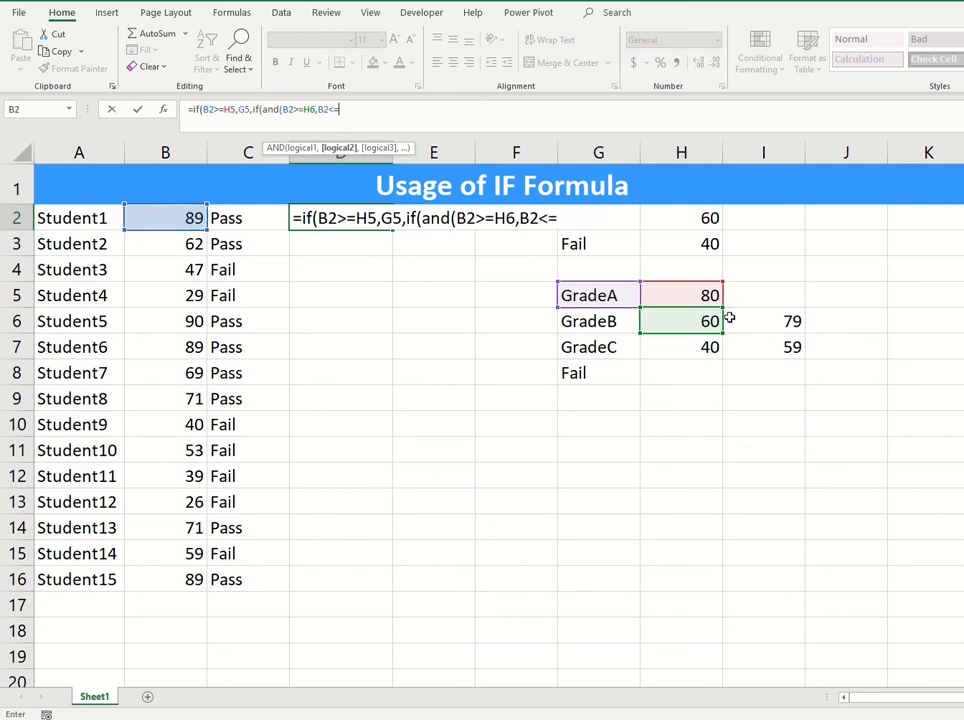
left_click(745, 322)
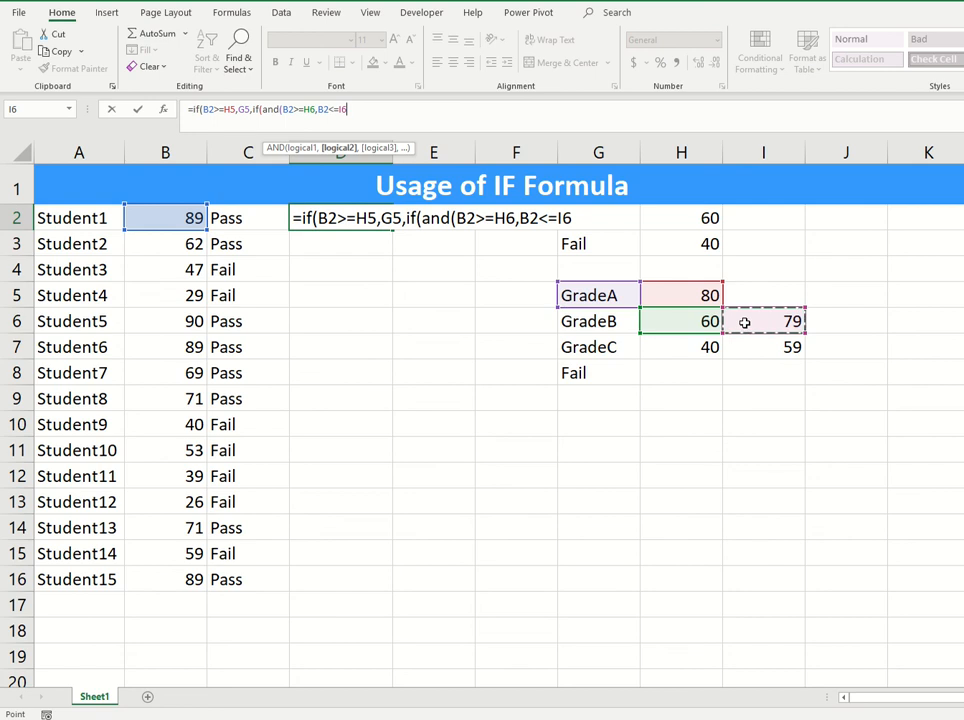
type(",")
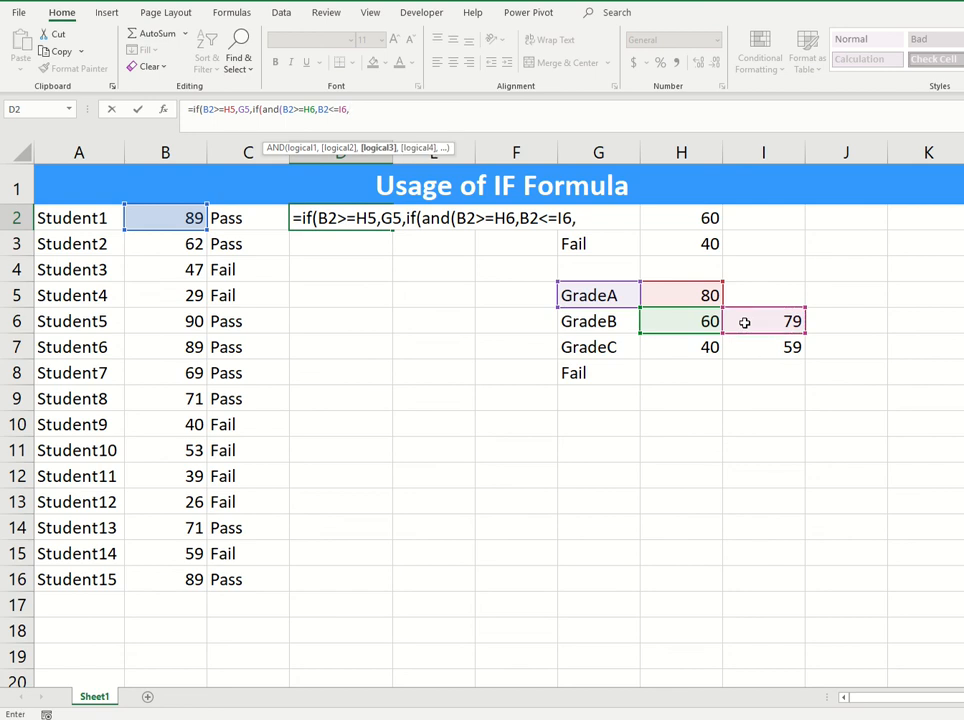
left_click(610, 321)
type(",")
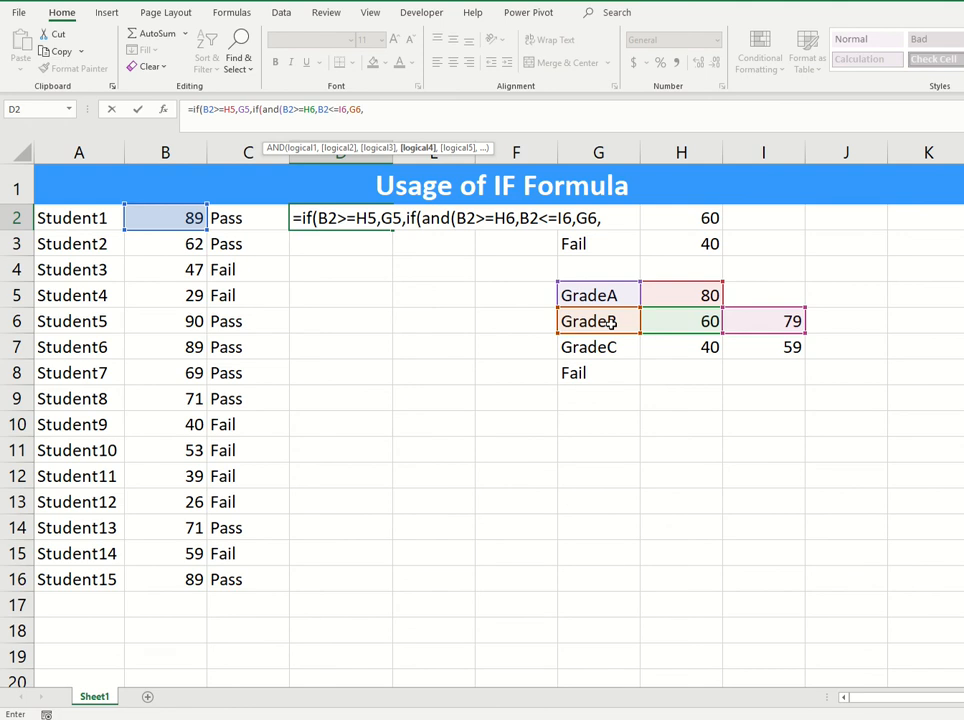
- Nest a third IF with an AND function in the formula, using B2>=H7 as the first condition
type("if(")
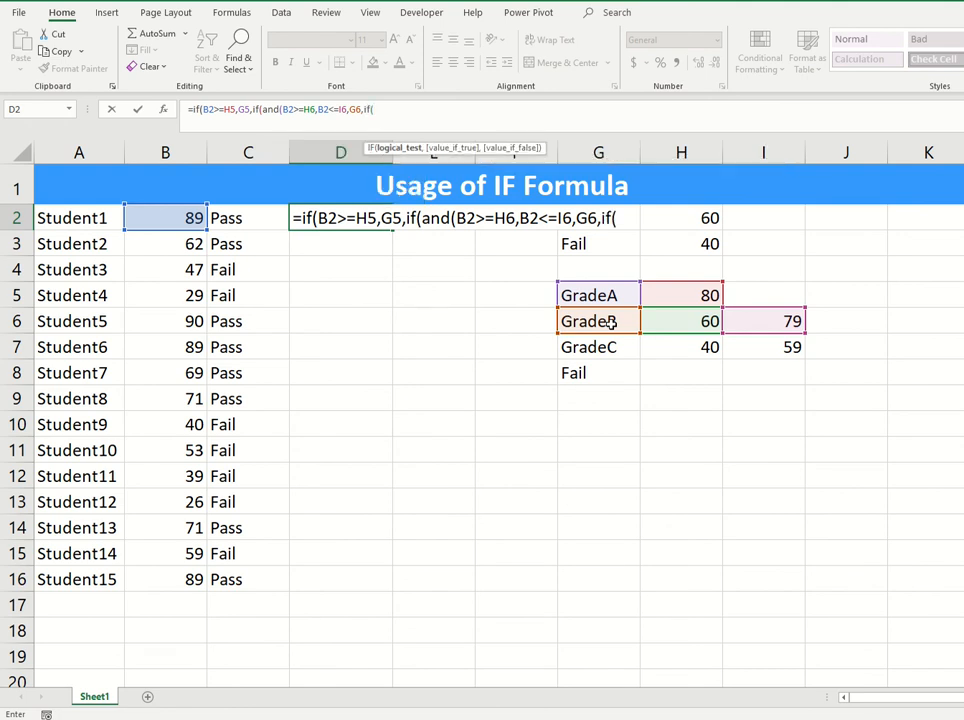
type("and(")
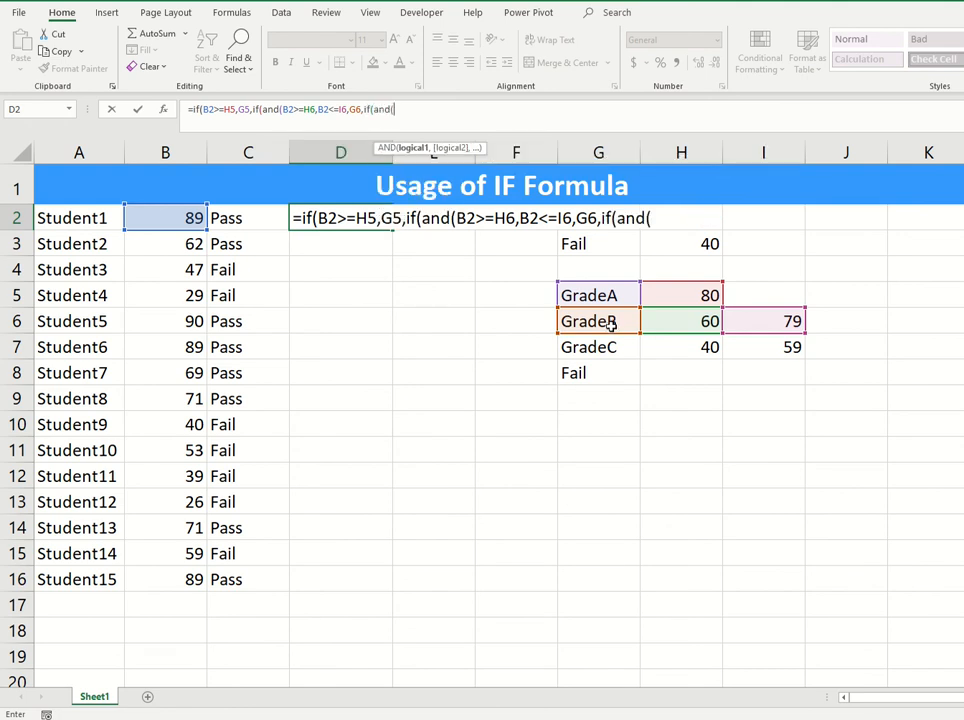
left_click(178, 220)
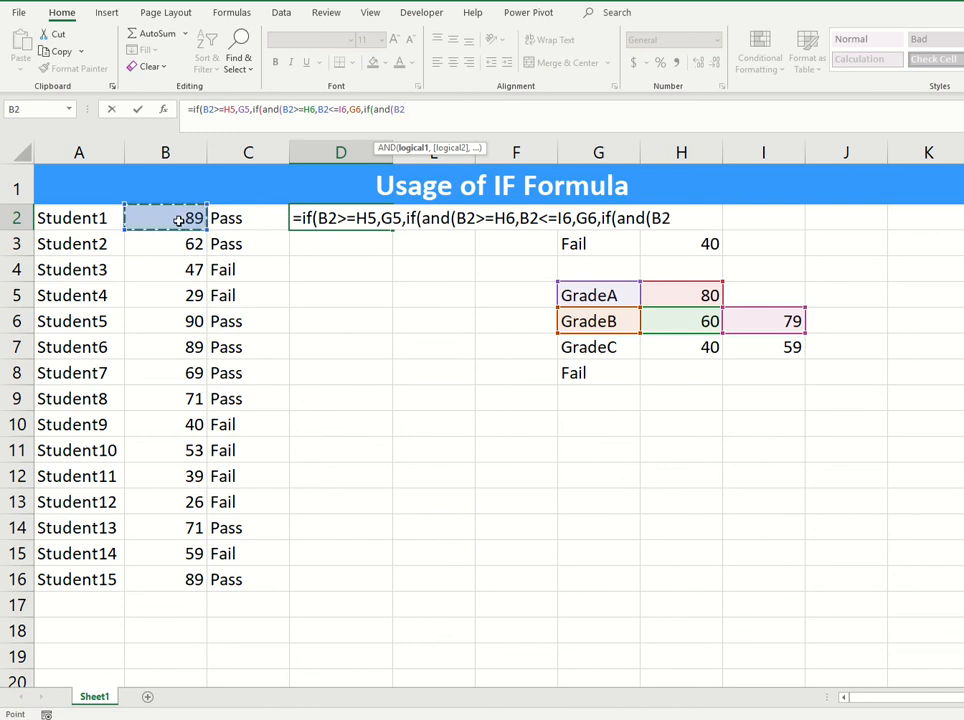
type(">=")
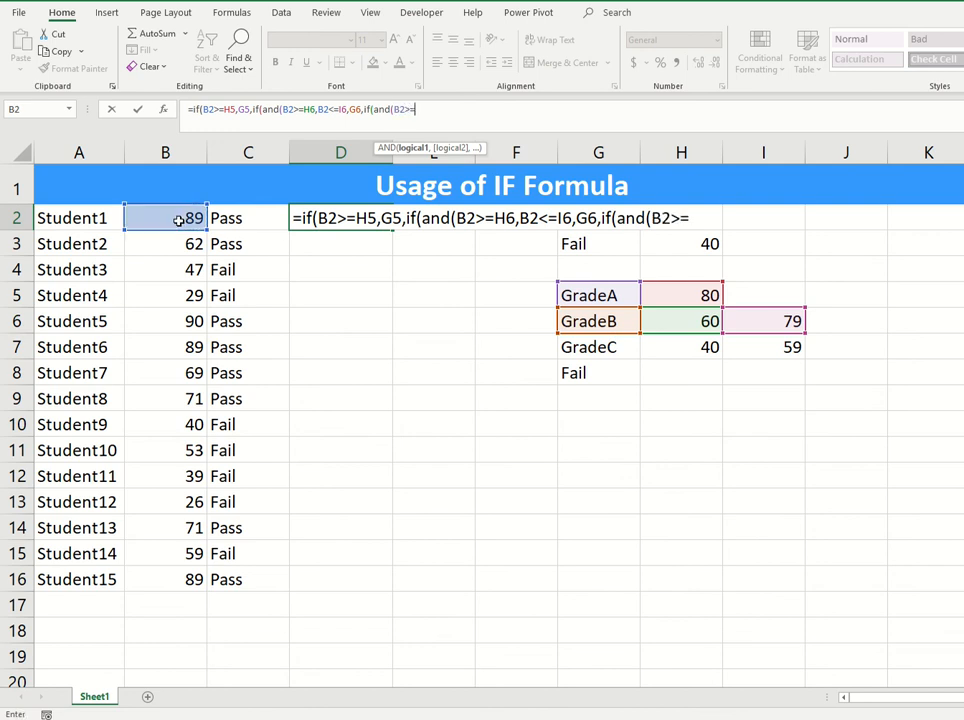
left_click(669, 348)
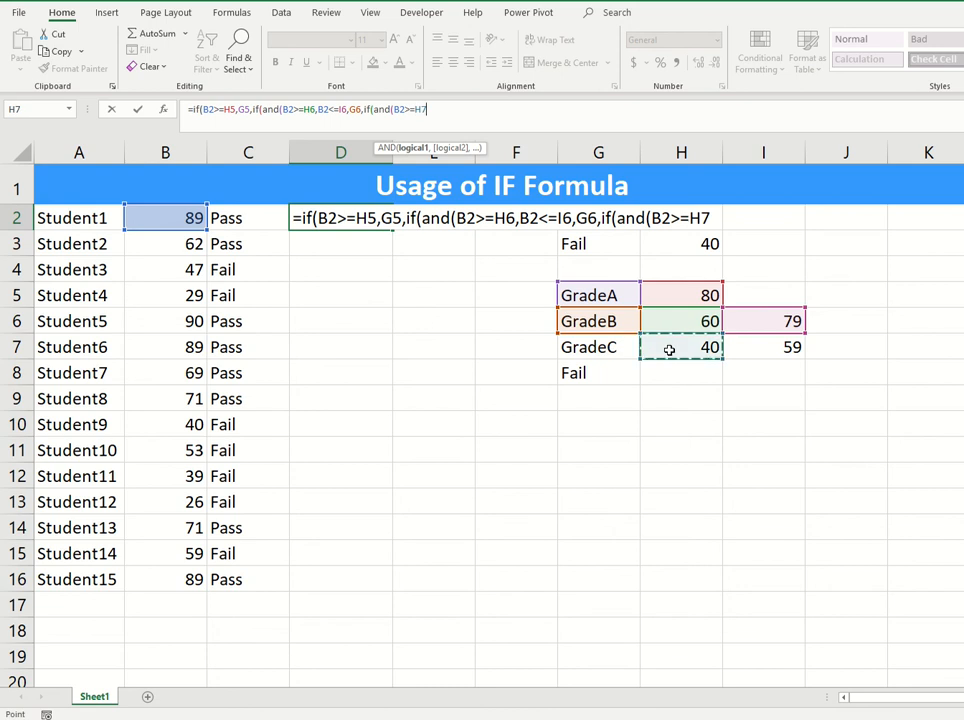
type(",")
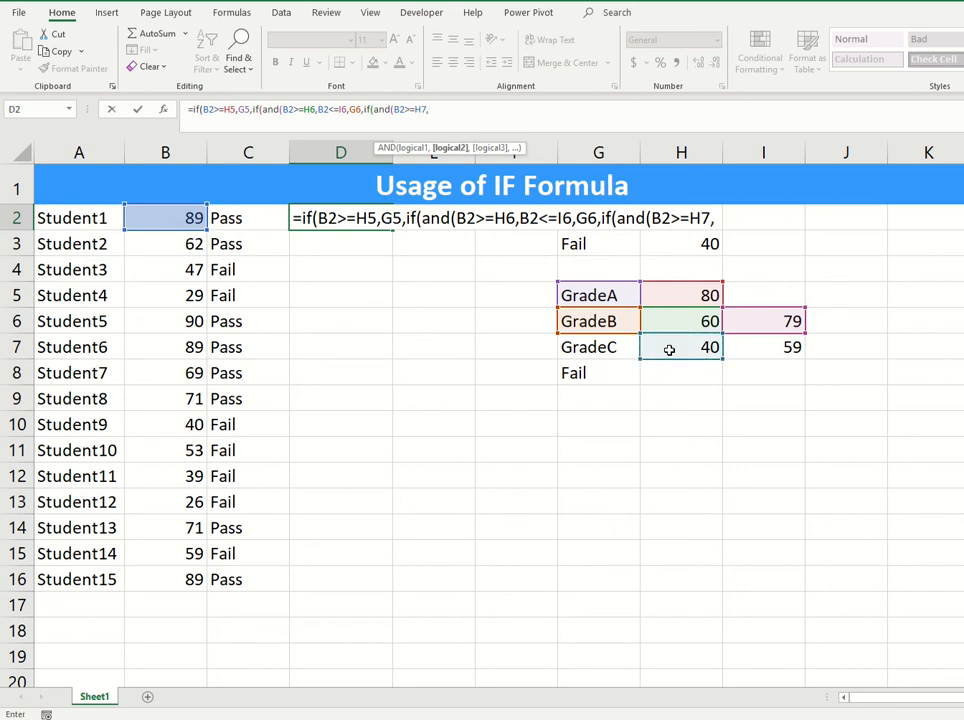
- Add B2<=I7 as the second GradeC condition and G7 as the result of the third IF
left_click(167, 213)
type("<=")
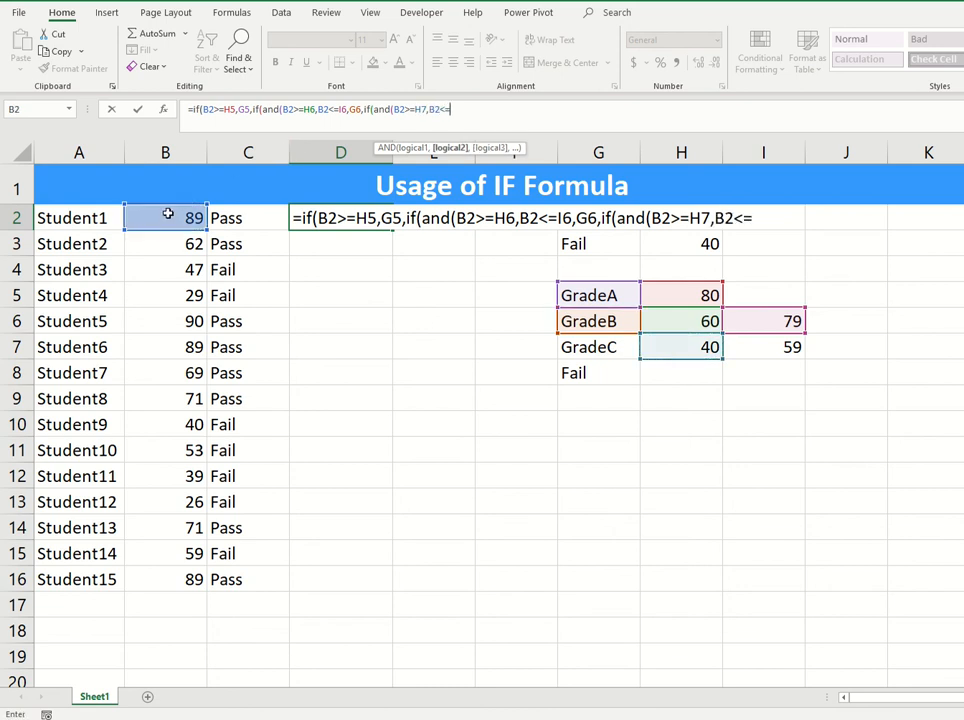
left_click(784, 351)
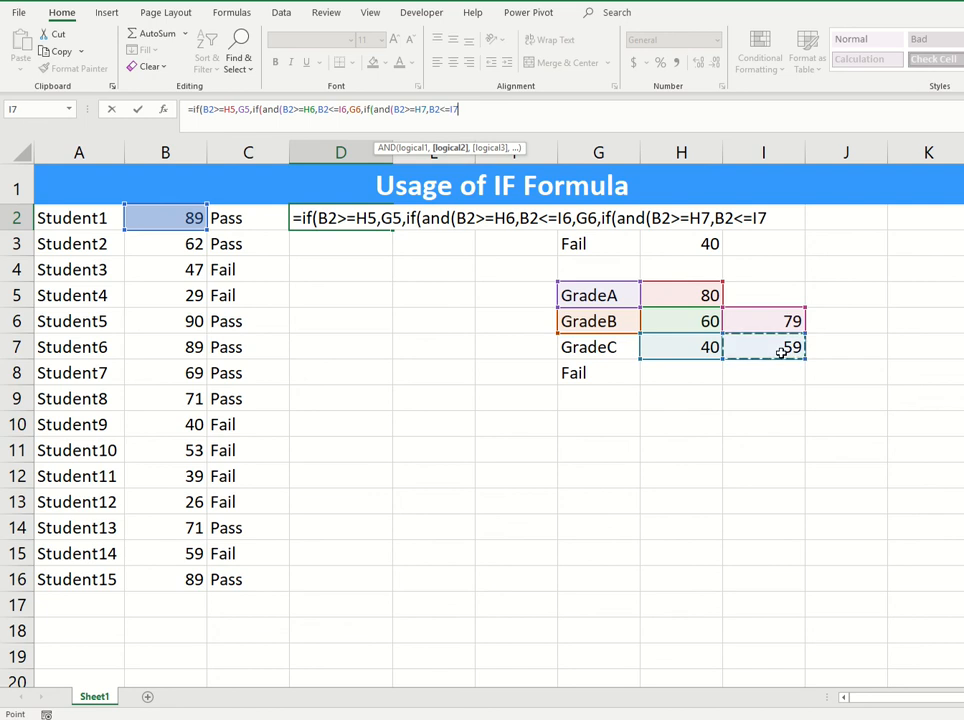
type(",")
left_click(587, 344)
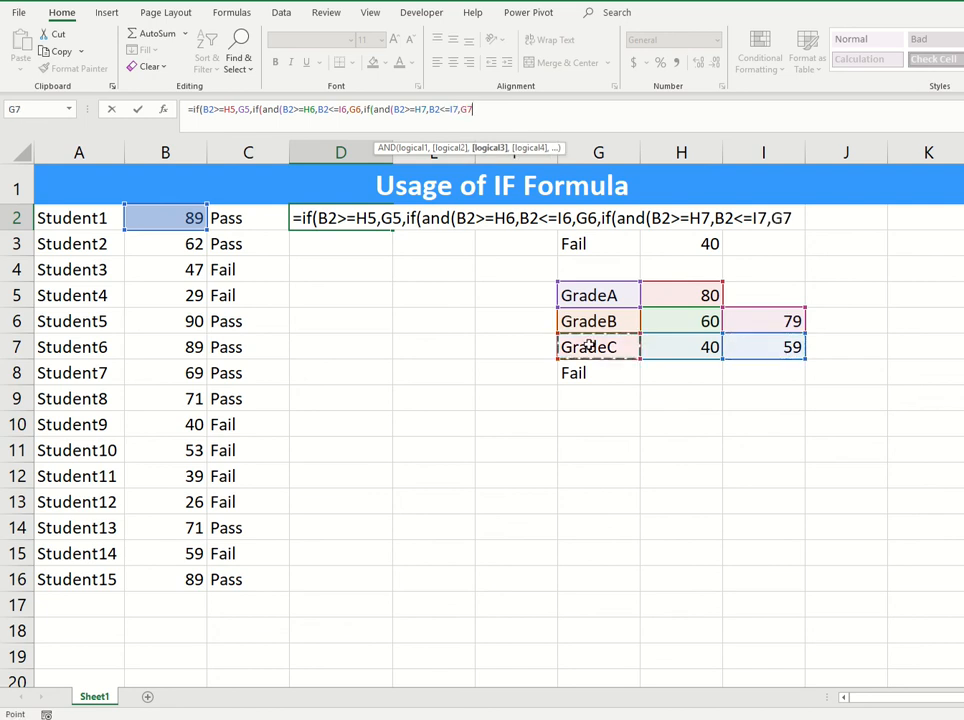
type(",")
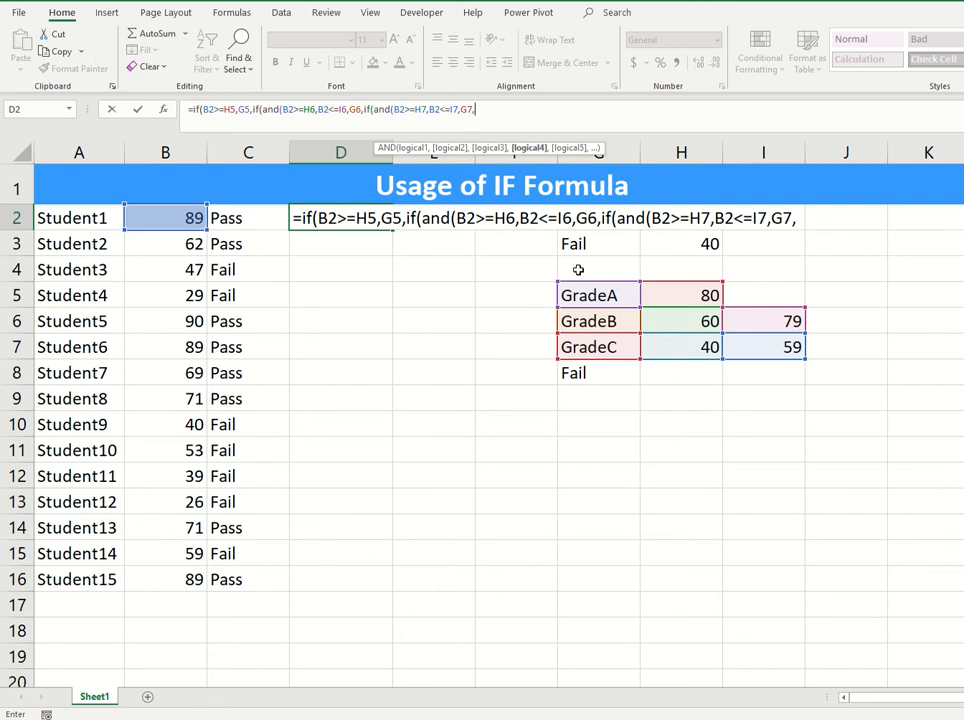
- Insert the missing closing parenthesis of the first AND after I6, and check the arguments of the first and second IF
left_click(454, 217)
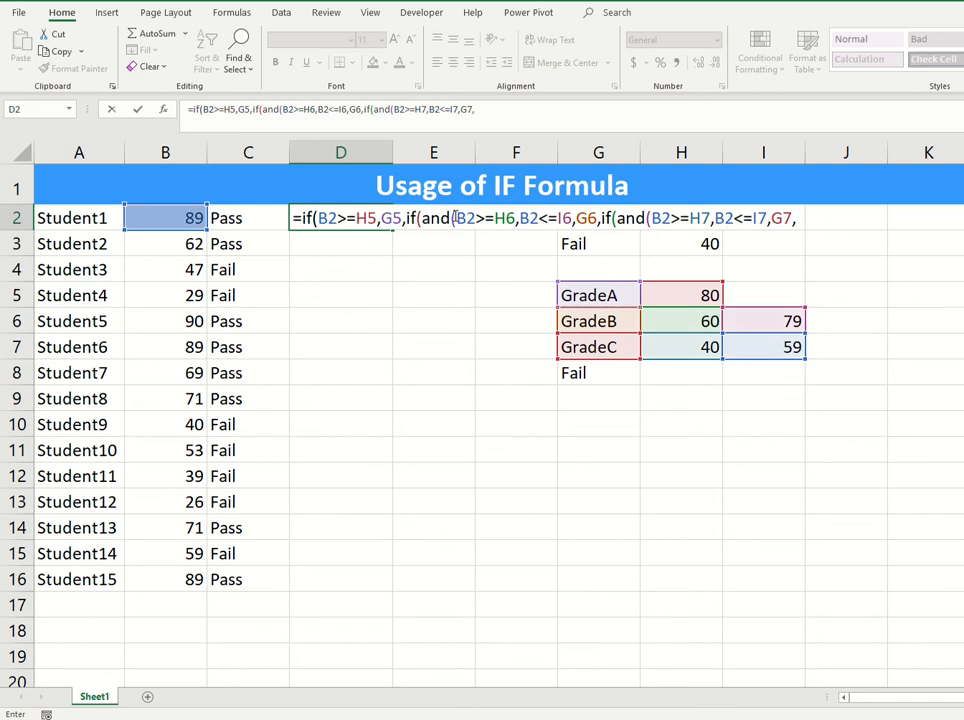
left_click(462, 238)
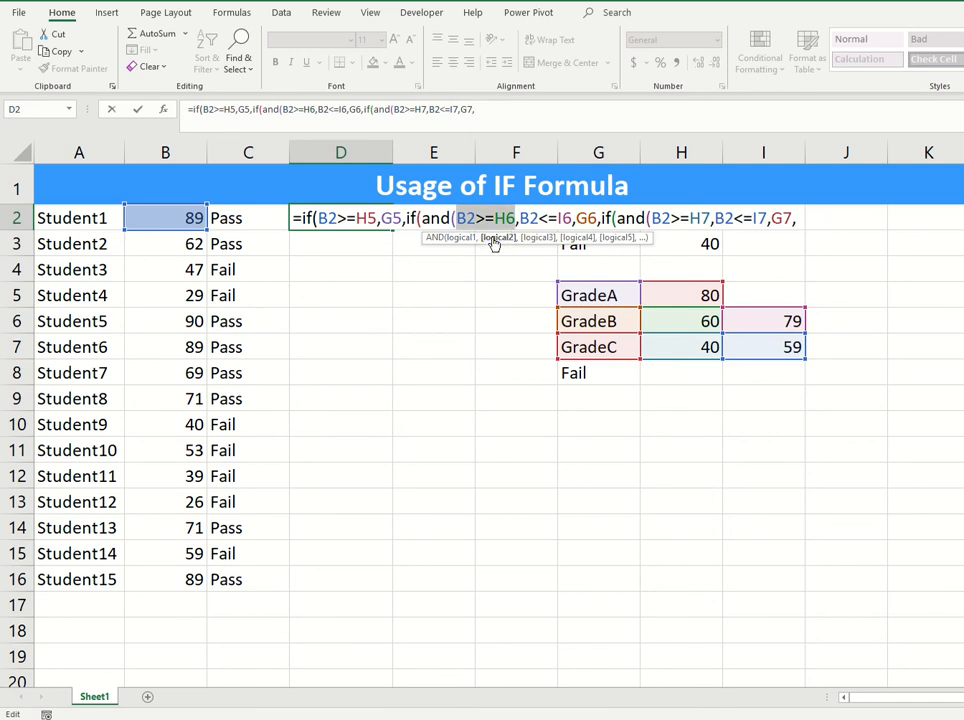
left_click(500, 238)
left_click(575, 218)
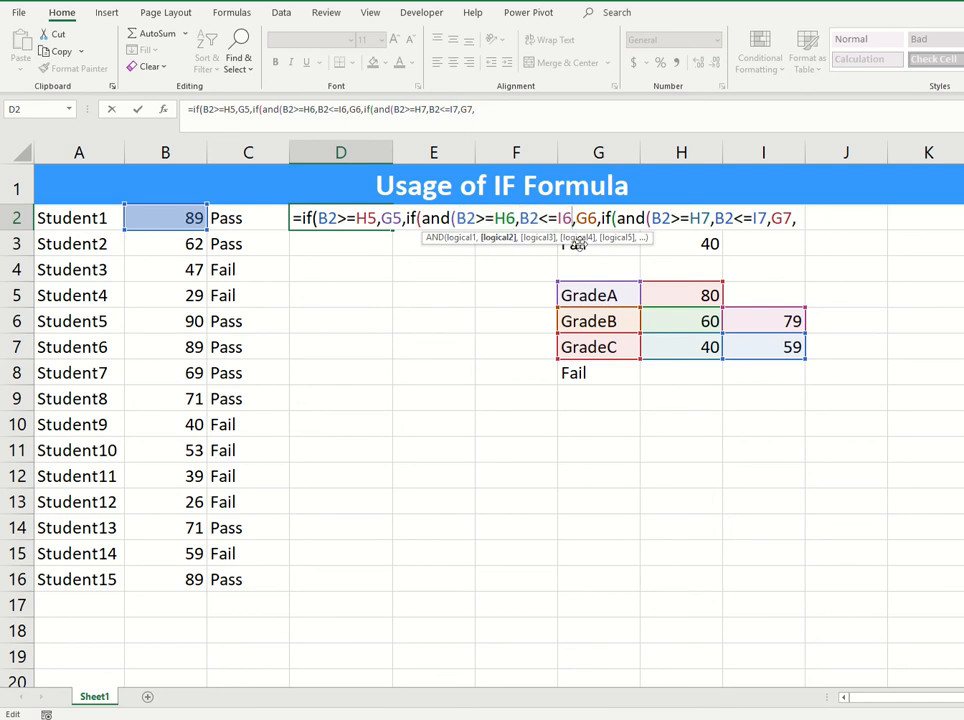
type(")")
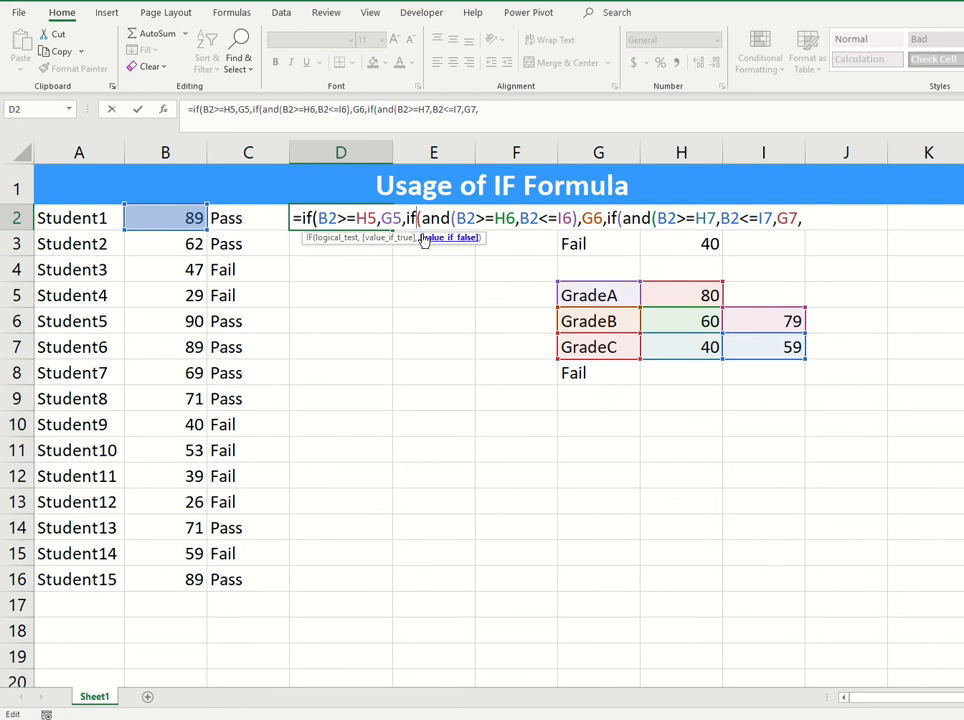
left_click(337, 239)
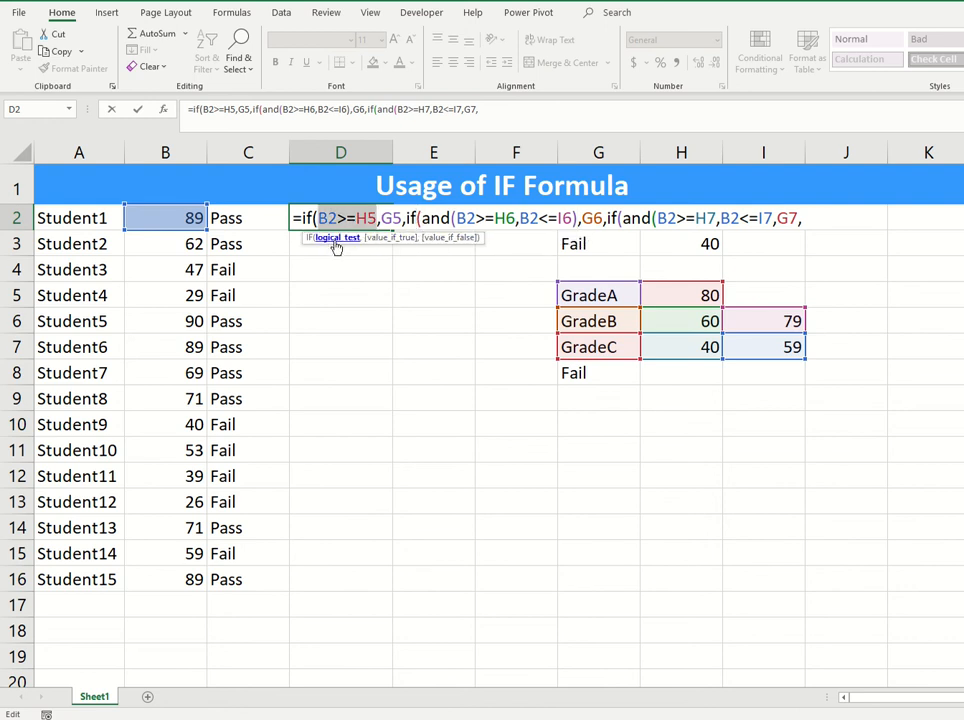
left_click(421, 218)
left_click(462, 240)
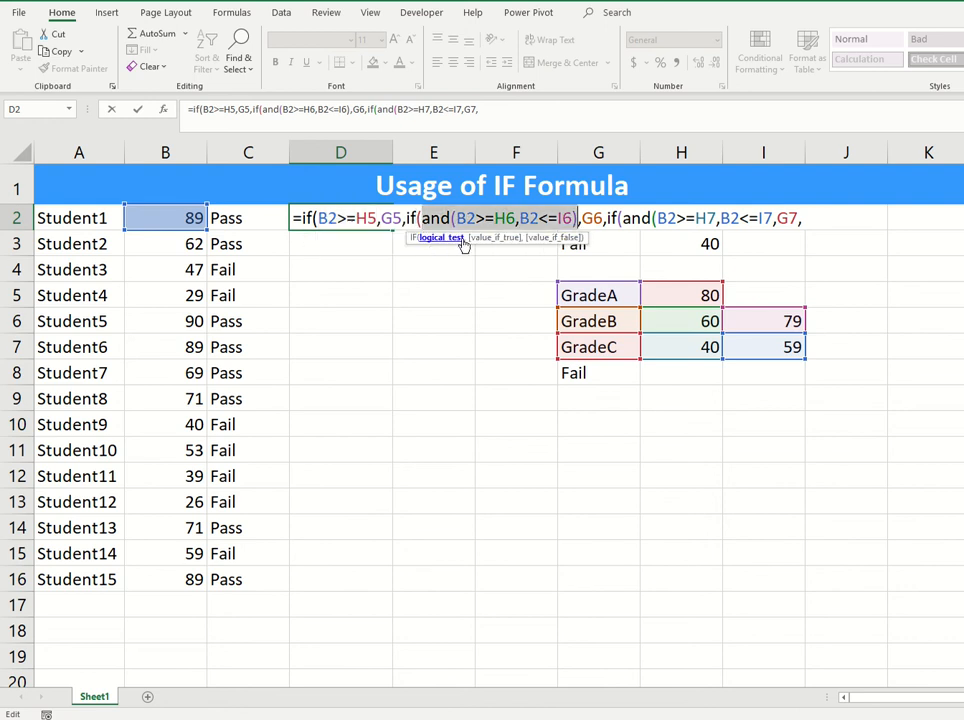
left_click(505, 238)
left_click(562, 238)
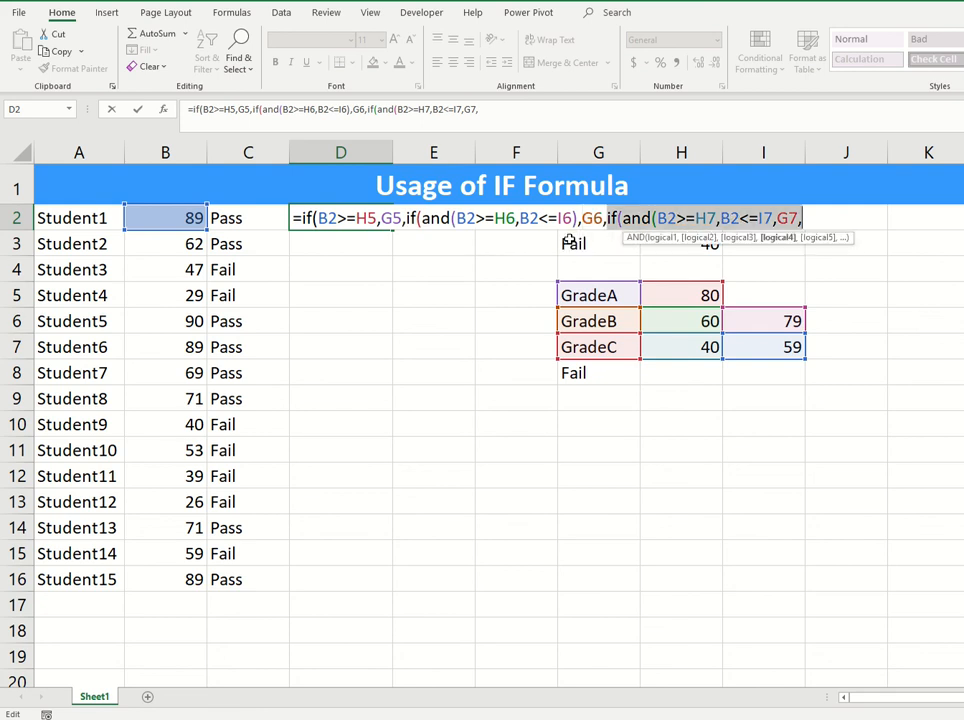
- Insert the missing closing parenthesis of the second AND after I7, and go to the third IF's value_if_false argument
left_click(623, 219)
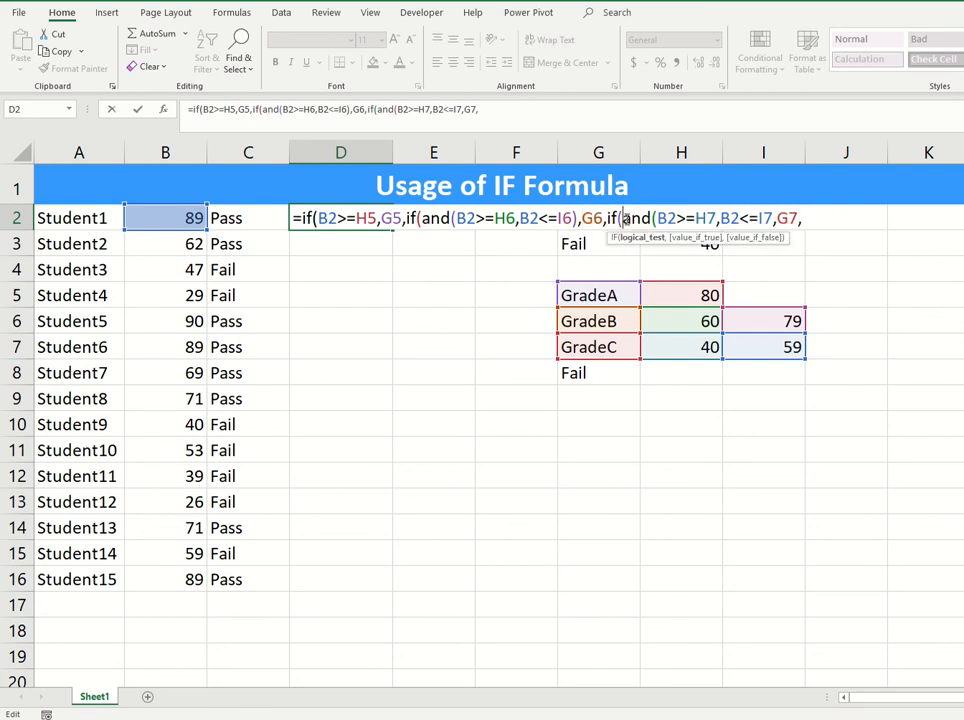
left_click(630, 238)
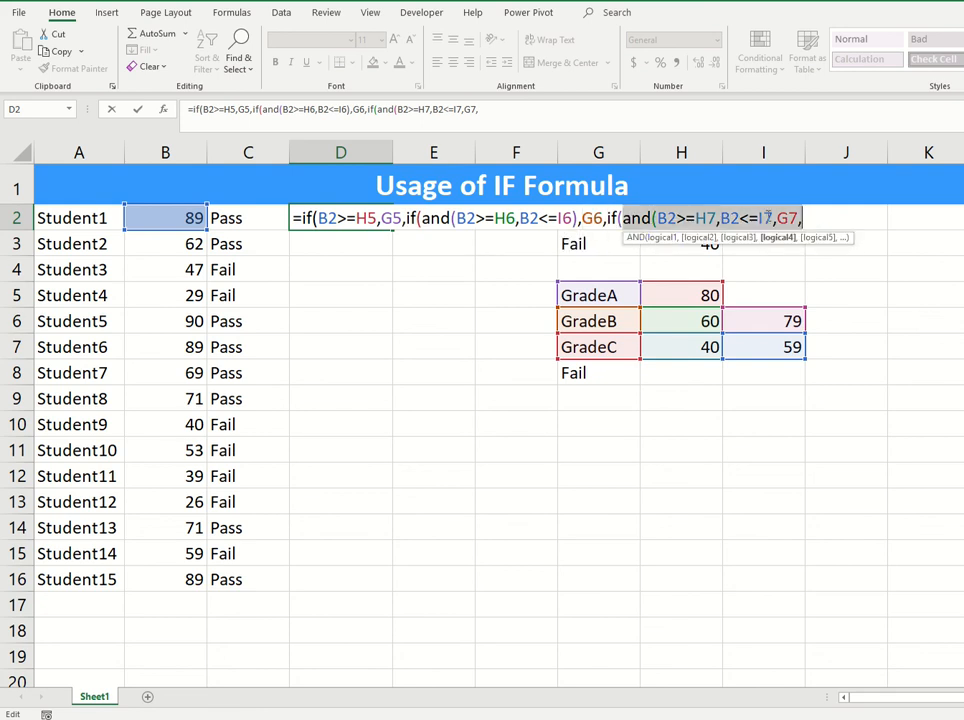
left_click(768, 216)
type(")")
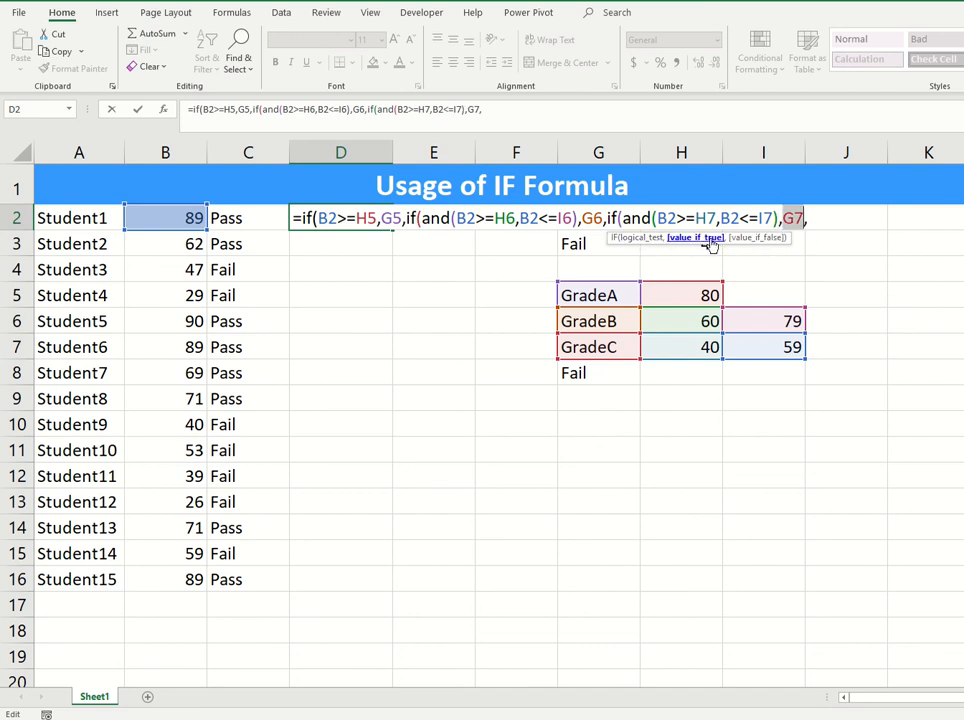
left_click(772, 240)
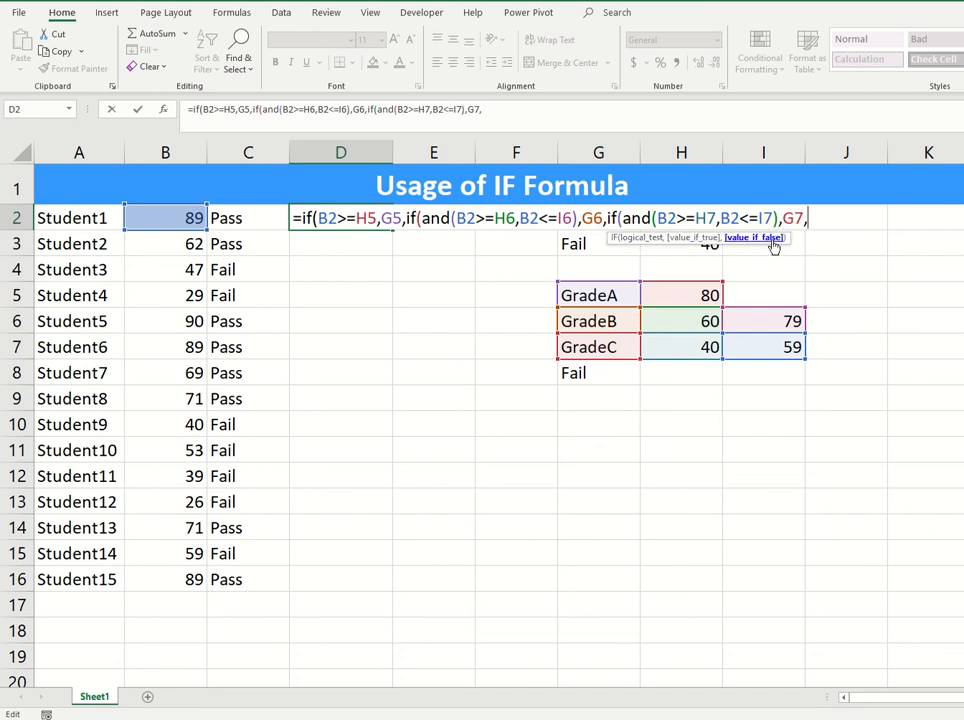
- Use G8 as the third IF's value_if_false, close all three IF functions and enter the formula in D2
left_click(620, 372)
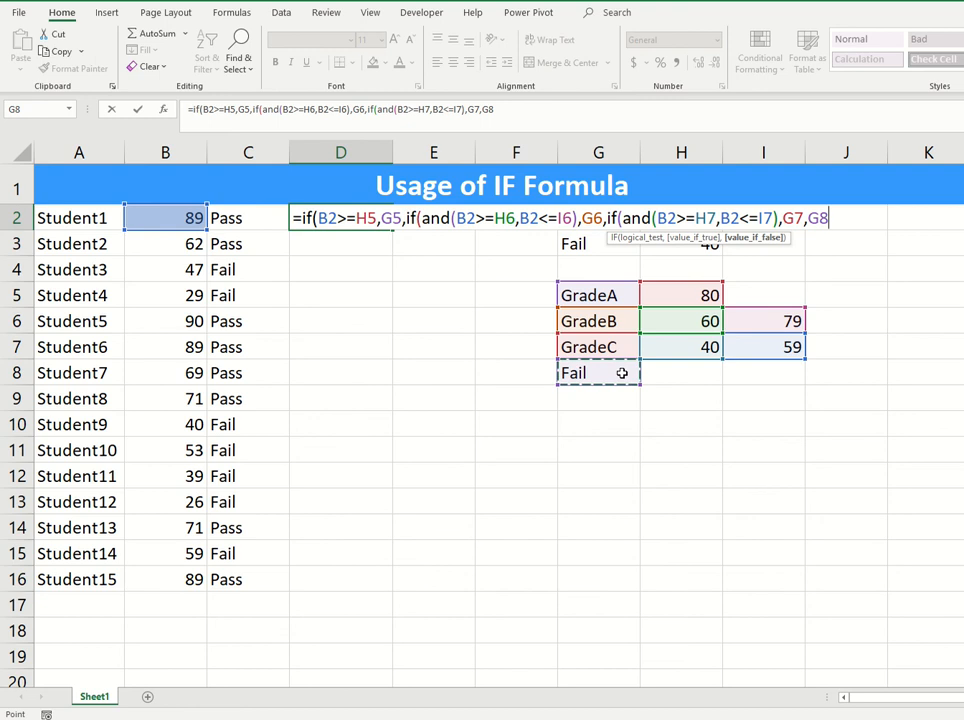
type(")")
type("))")
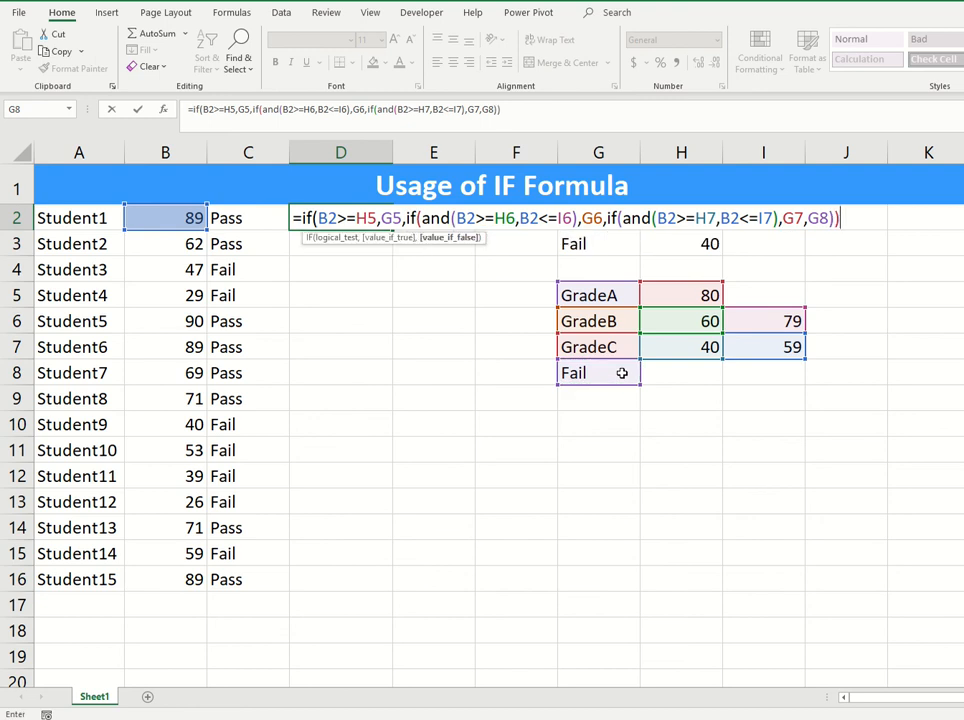
key("Return")
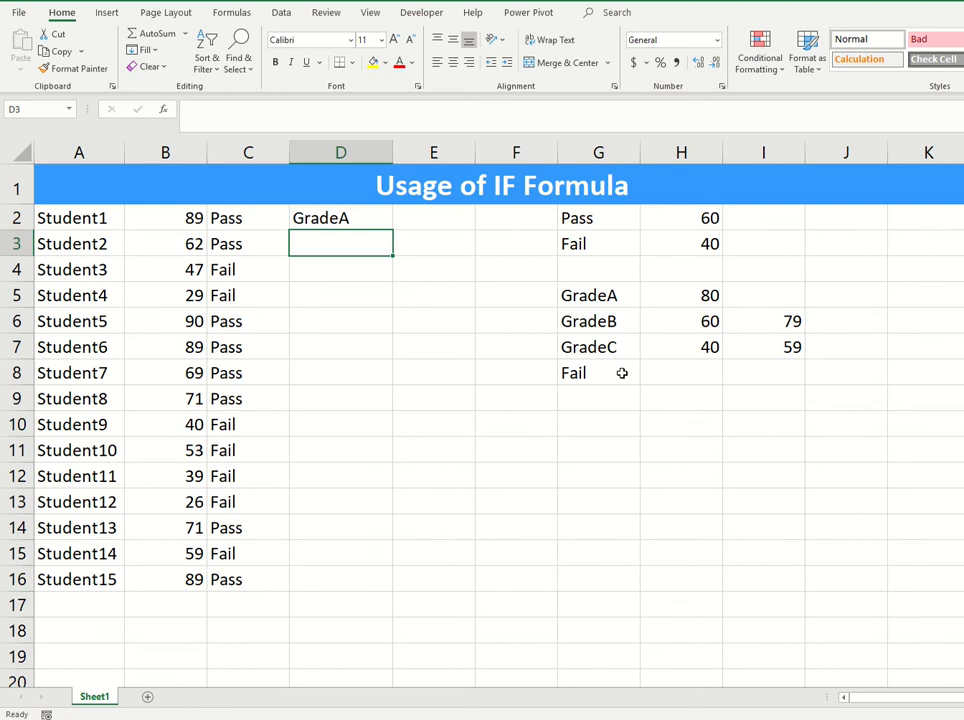
- Review Student1's score and grade formula against the grade labels and score limits in G5:I8
left_click(200, 218)
left_click(362, 224)
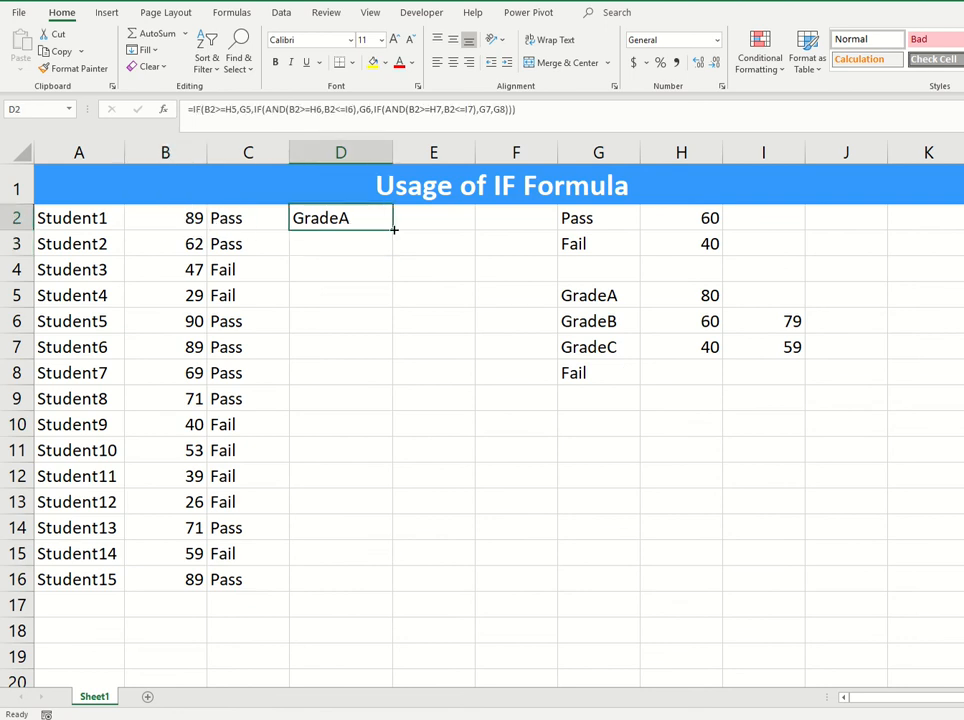
left_click_drag(394, 229, 374, 232)
left_click_drag(619, 300, 615, 372)
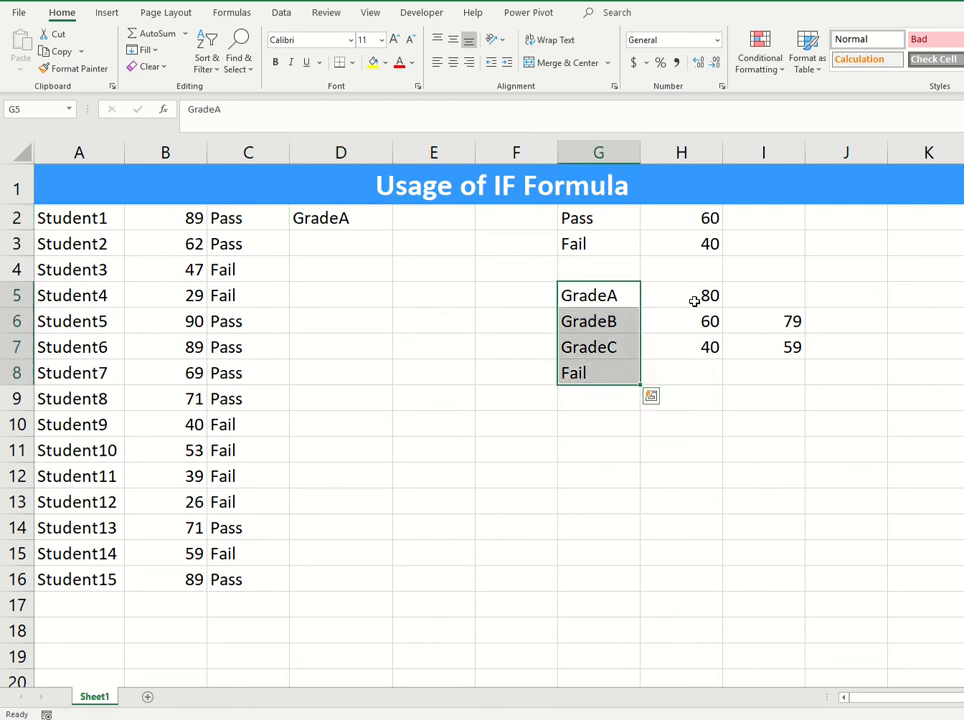
left_click_drag(694, 301, 693, 340)
left_click(734, 323)
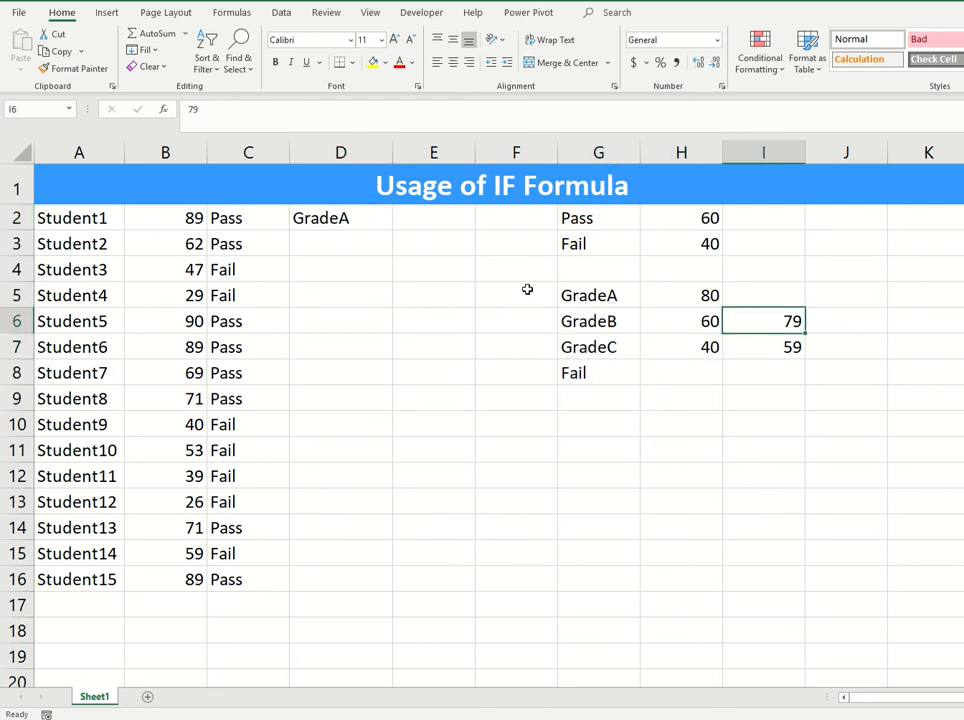
- In D2's formula, make the first IF's references absolute as $H$5 and $G$5
left_click(322, 215)
left_click(226, 110)
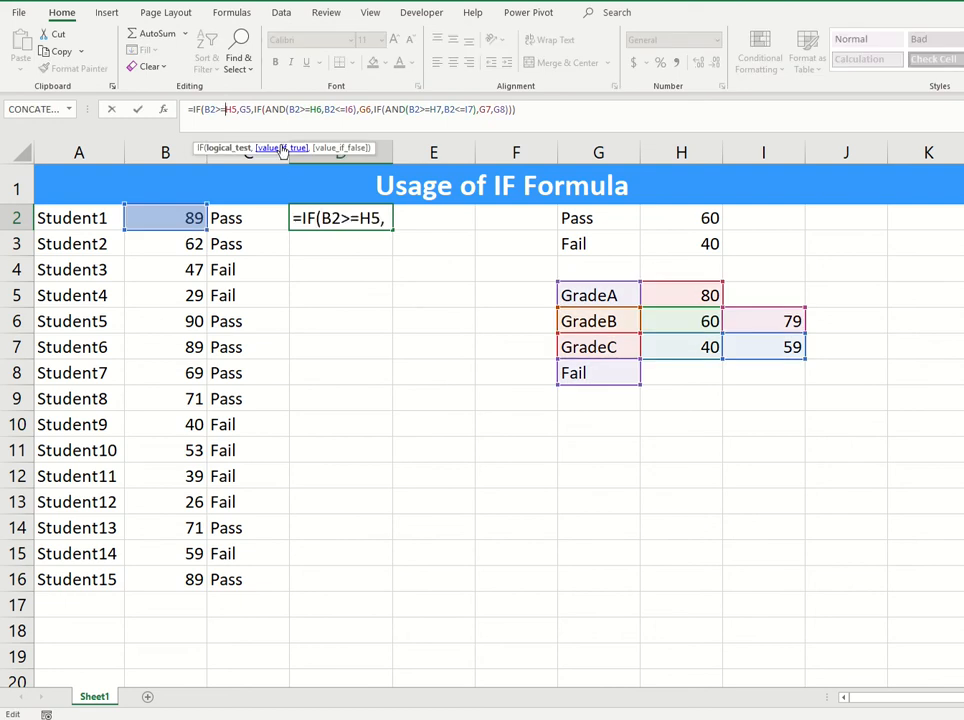
type("$H$")
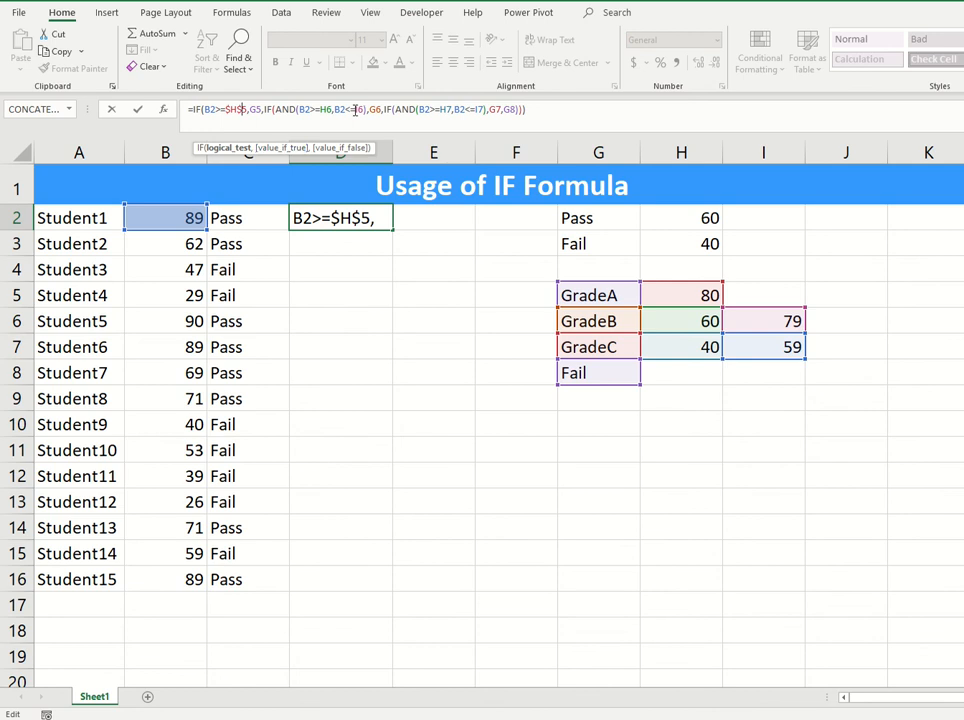
left_click(257, 110)
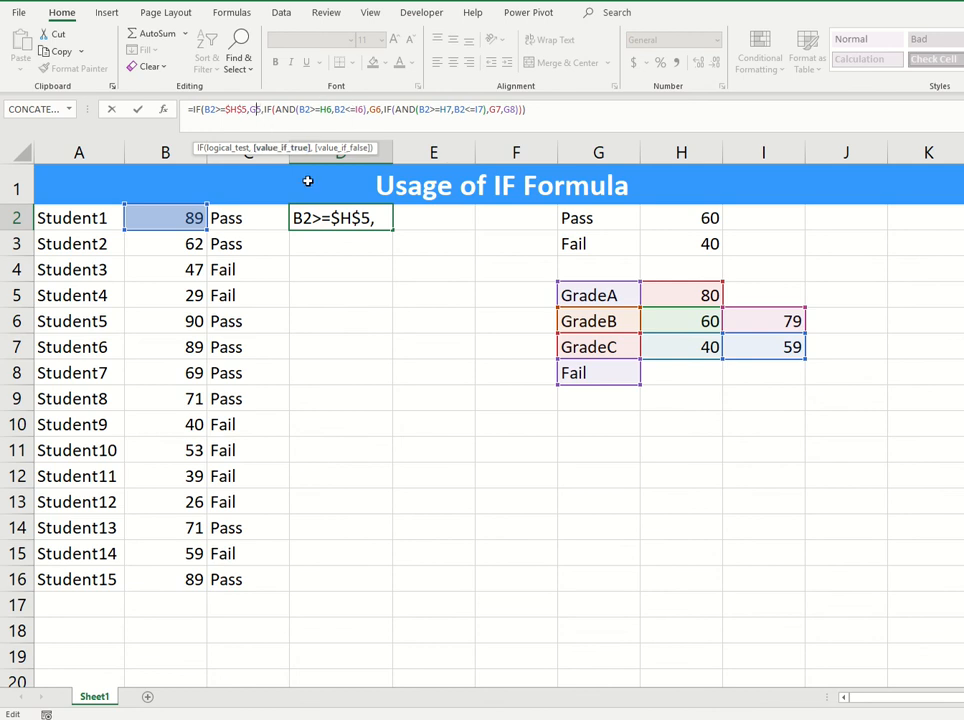
type("$G$")
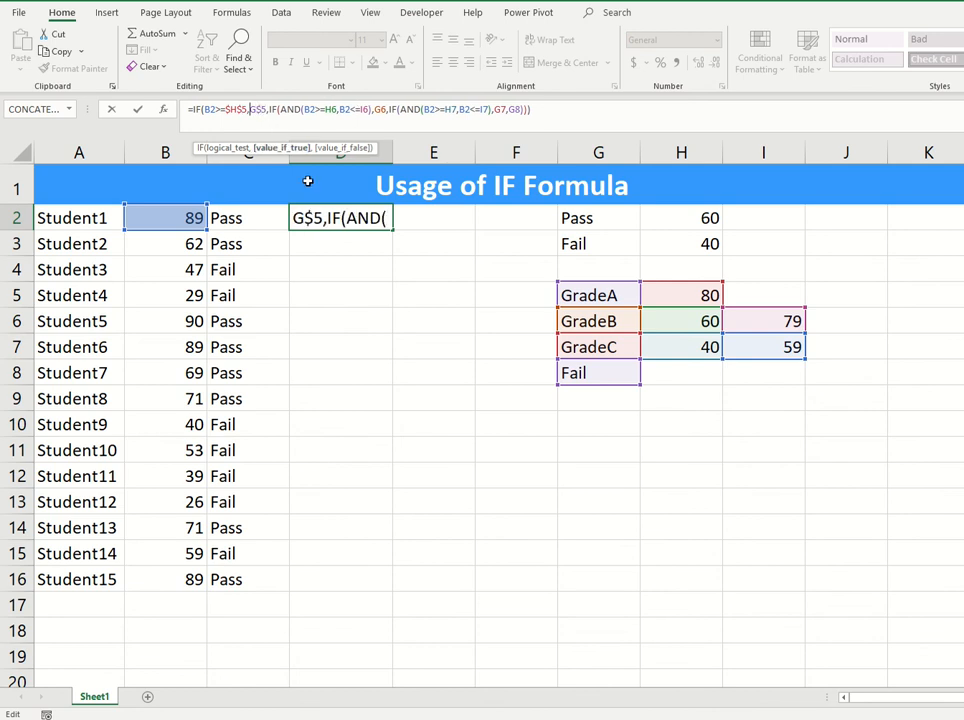
key("Left")
key("Left")
type("$")
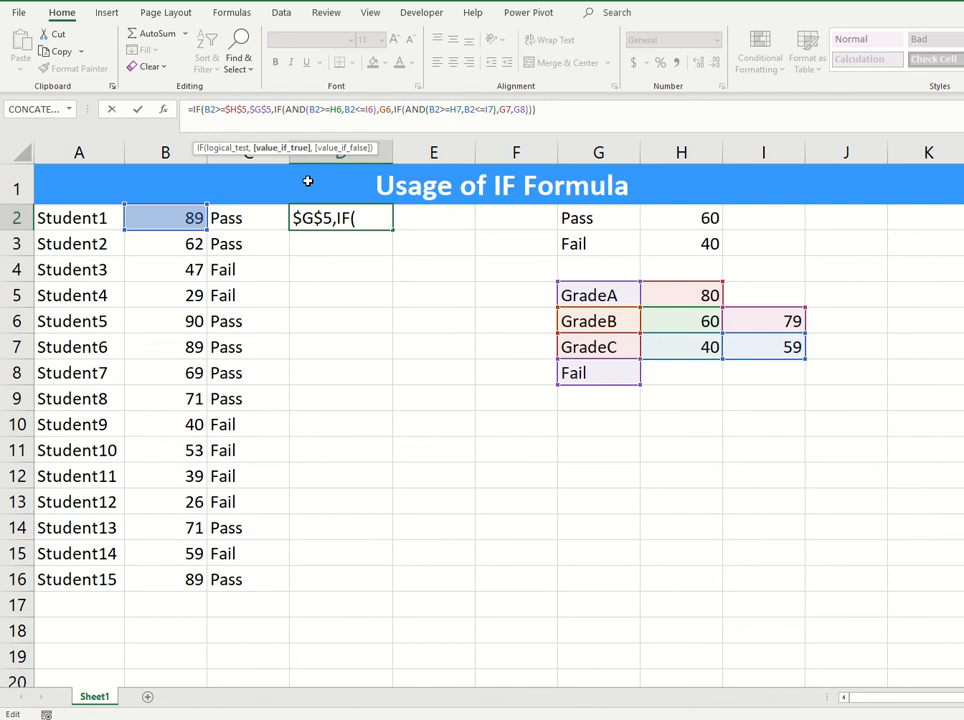
- Make the second IF's GradeB references absolute as $H$6, $I$6 and $G$6
left_click(340, 120)
type("$H")
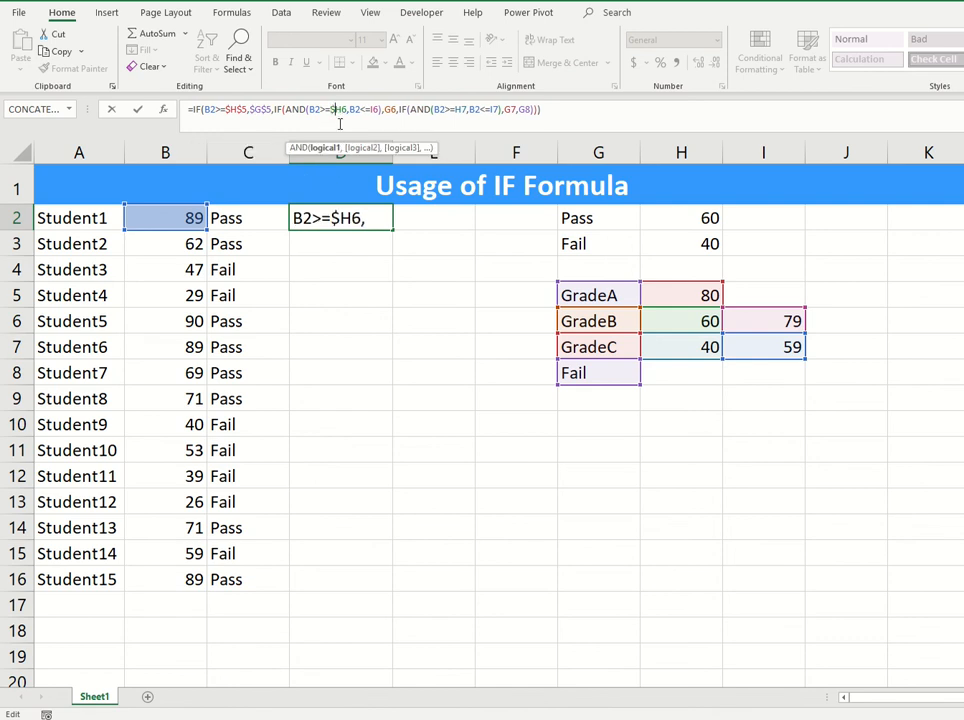
type("$")
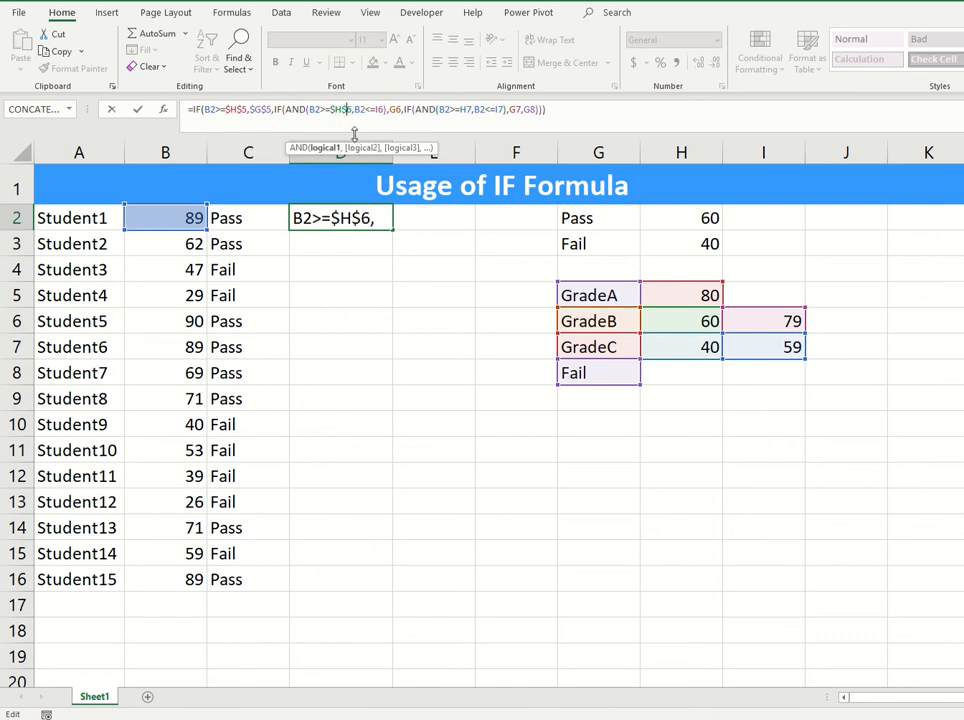
left_click(380, 111)
type("$")
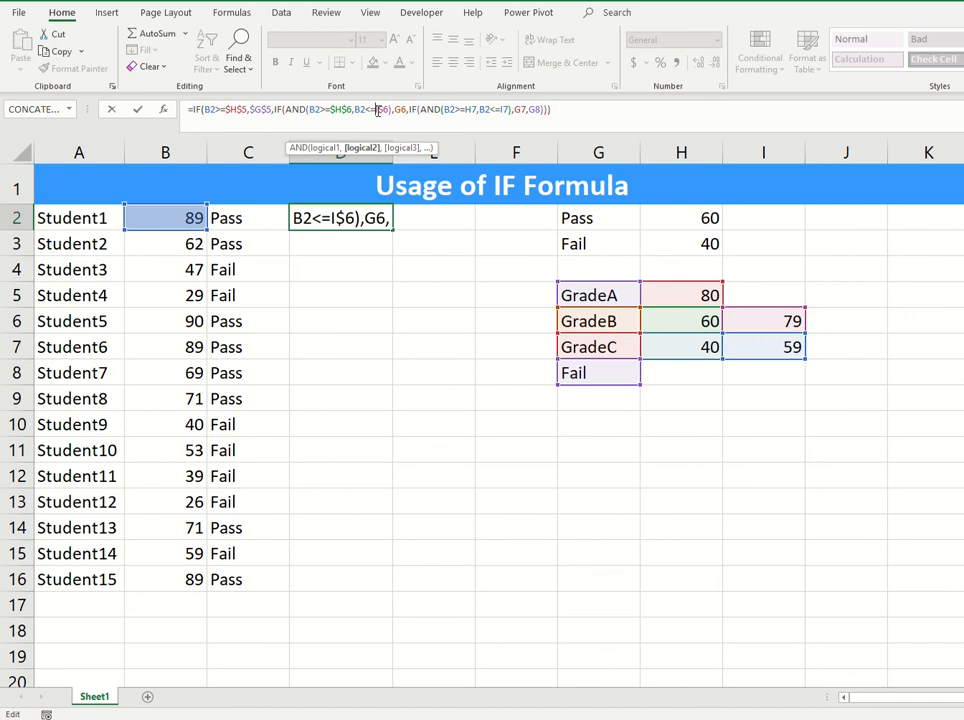
left_click(376, 111)
type("$")
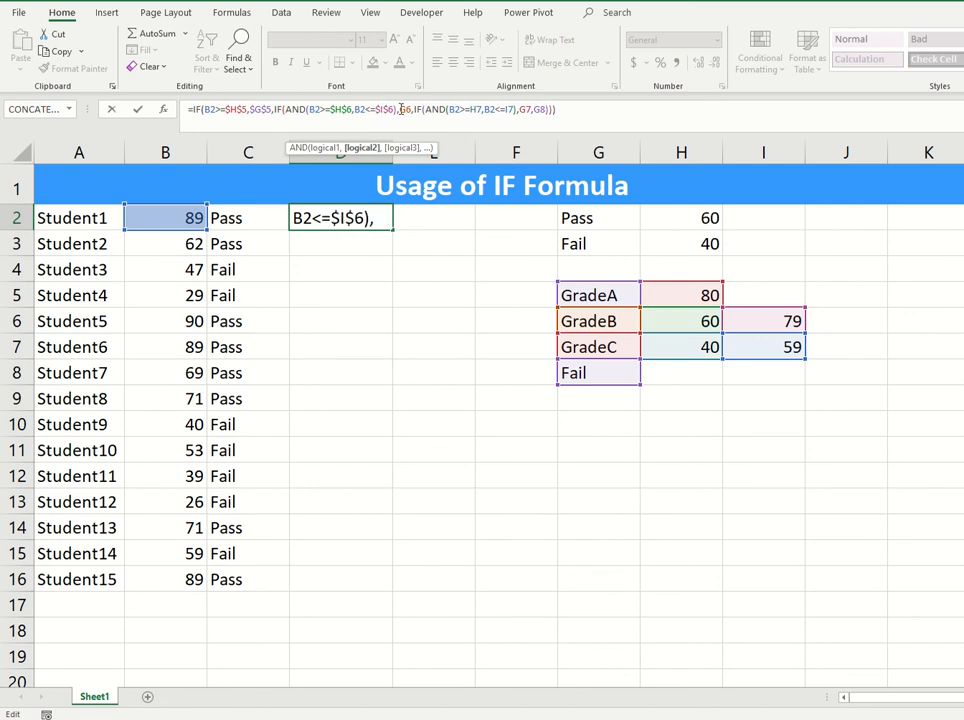
left_click(400, 111)
type("$")
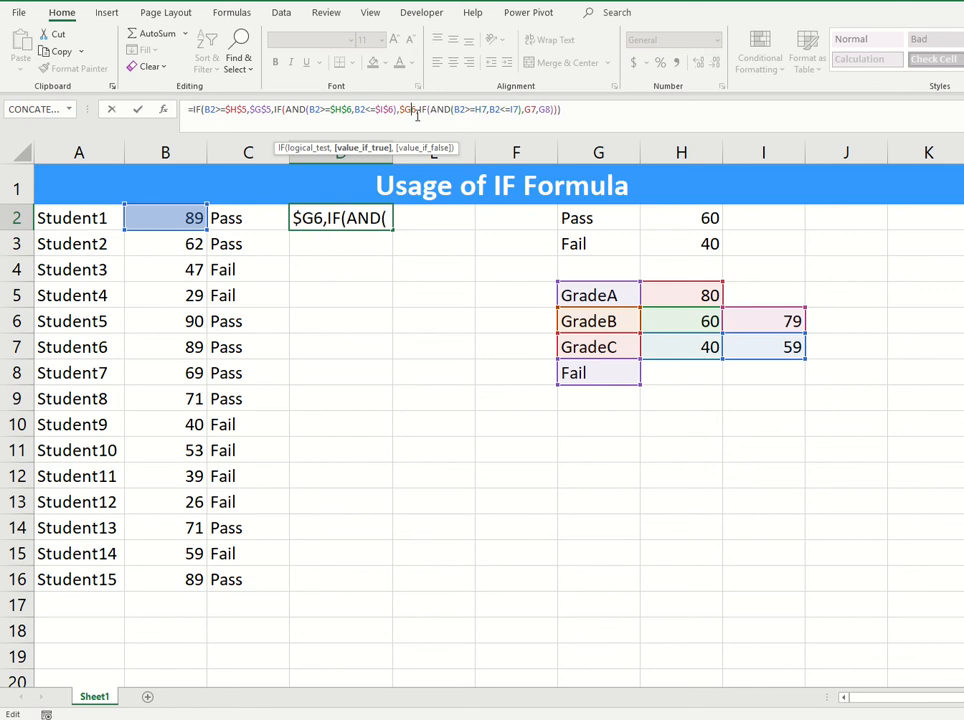
key("Right")
type("$")
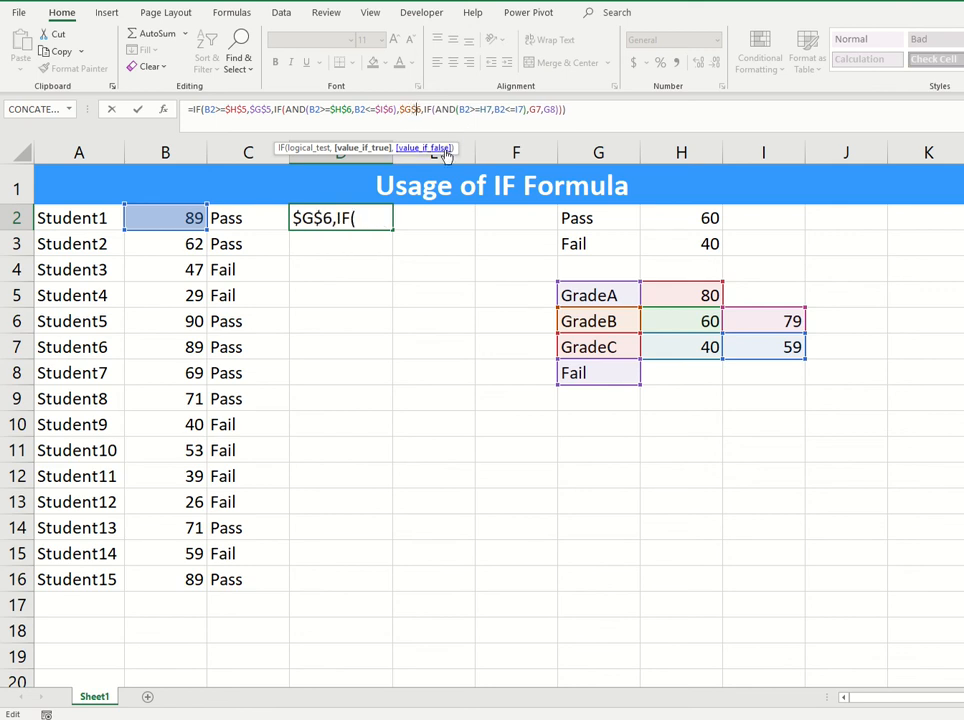
- Make the limits in the third IF's AND conditions absolute as $H$7 and $I$7
left_click(481, 110)
type("$")
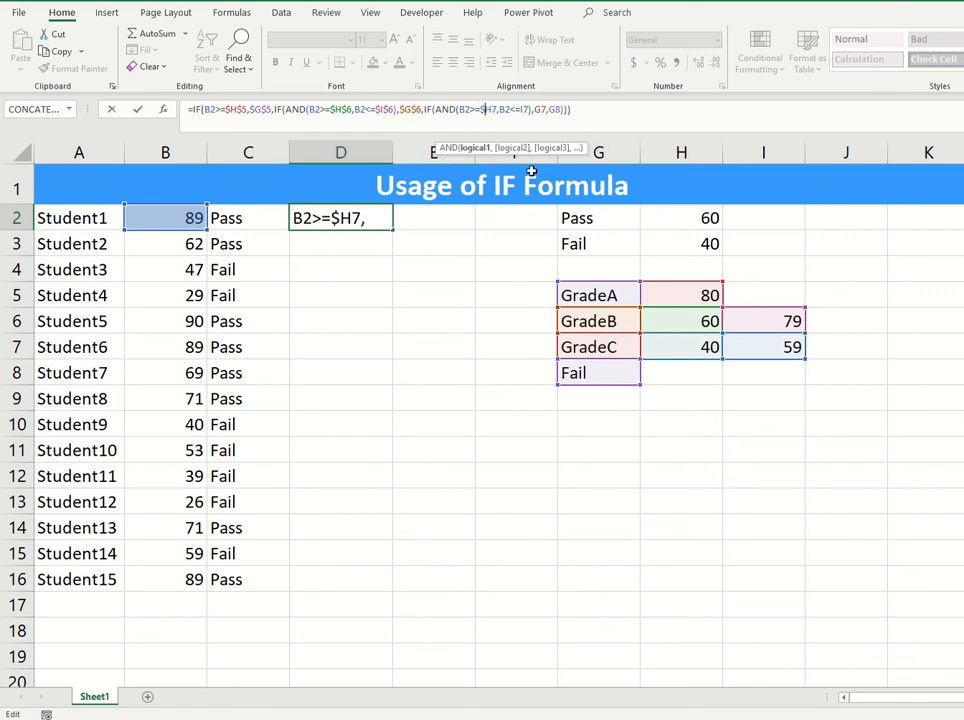
left_click(494, 111)
type("$")
left_click(537, 114)
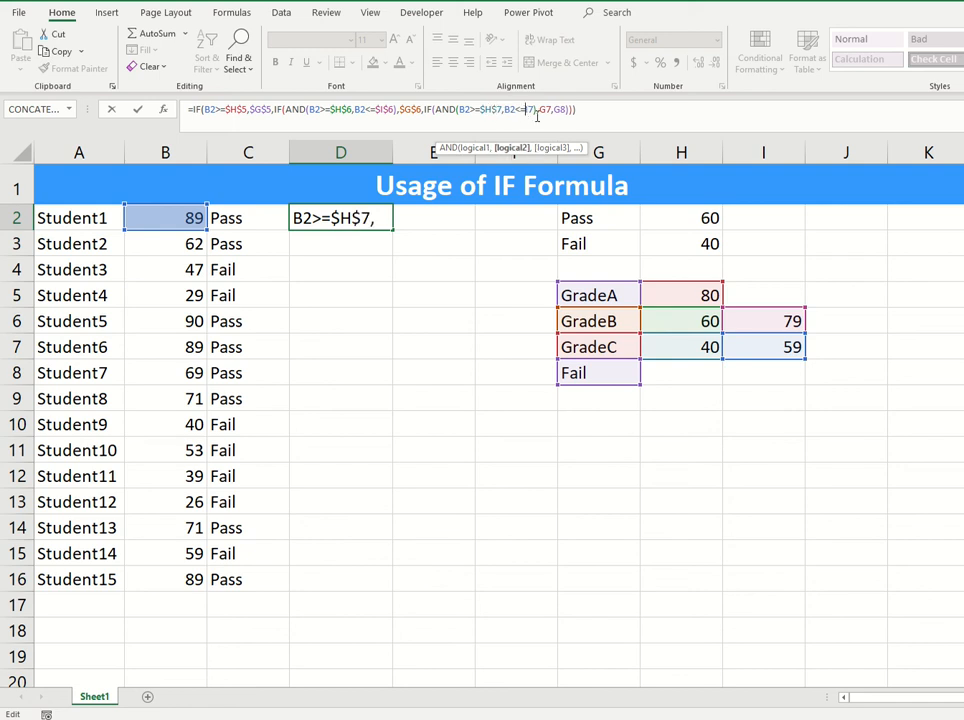
type("$")
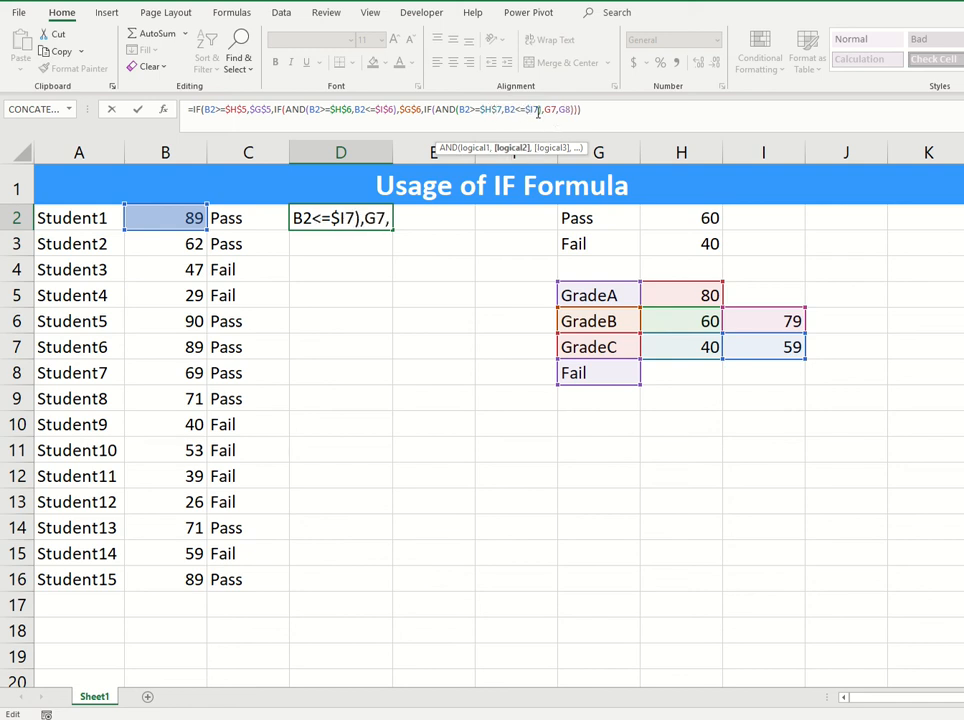
left_click(537, 110)
type("$")
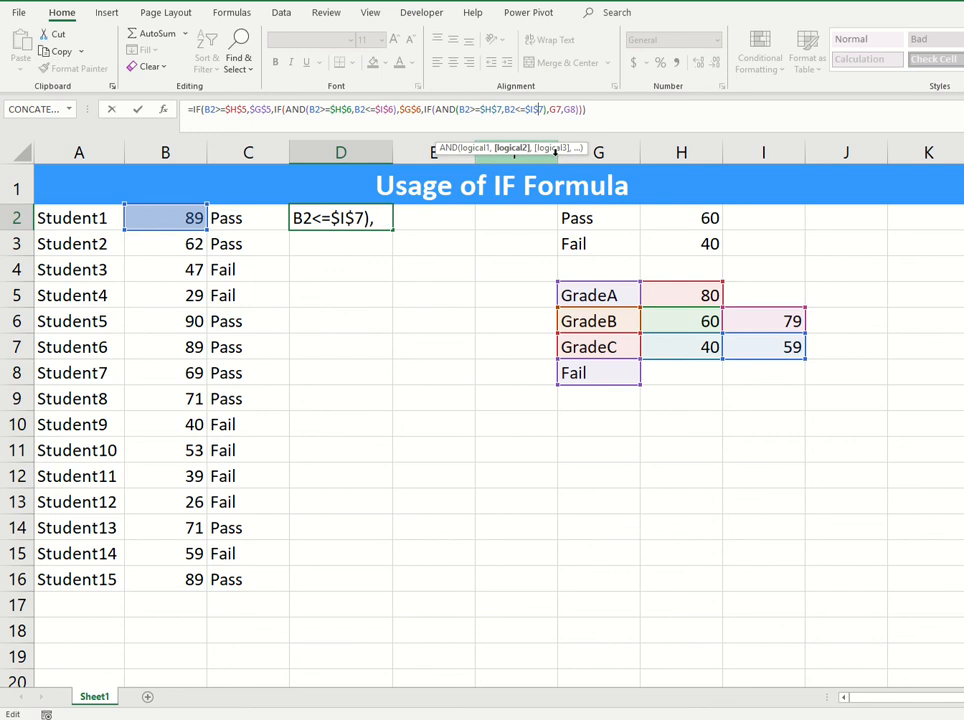
- Make the third IF's results absolute as $G$7 and $G$8, and enter the updated formula in D2
key("Right")
key("Right")
key("Right")
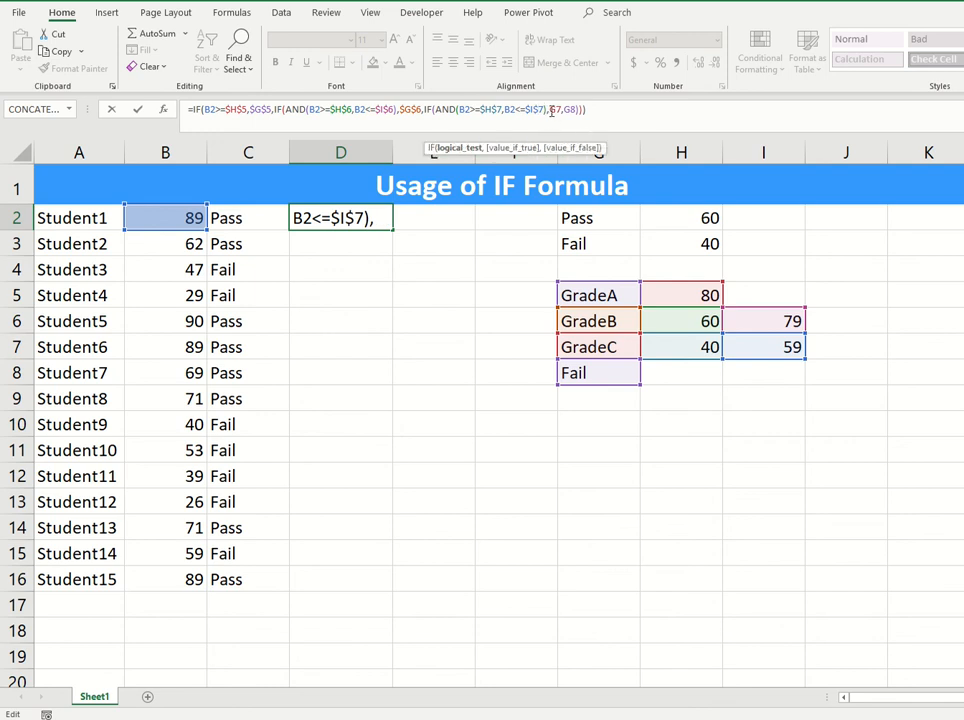
type("$H")
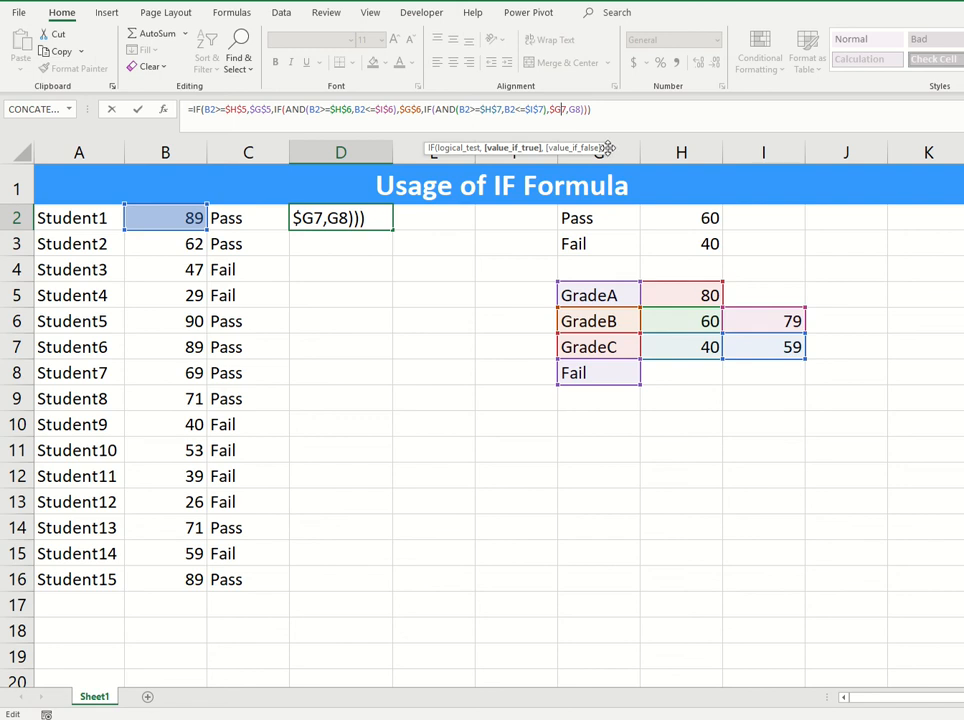
type("$")
left_click(575, 110)
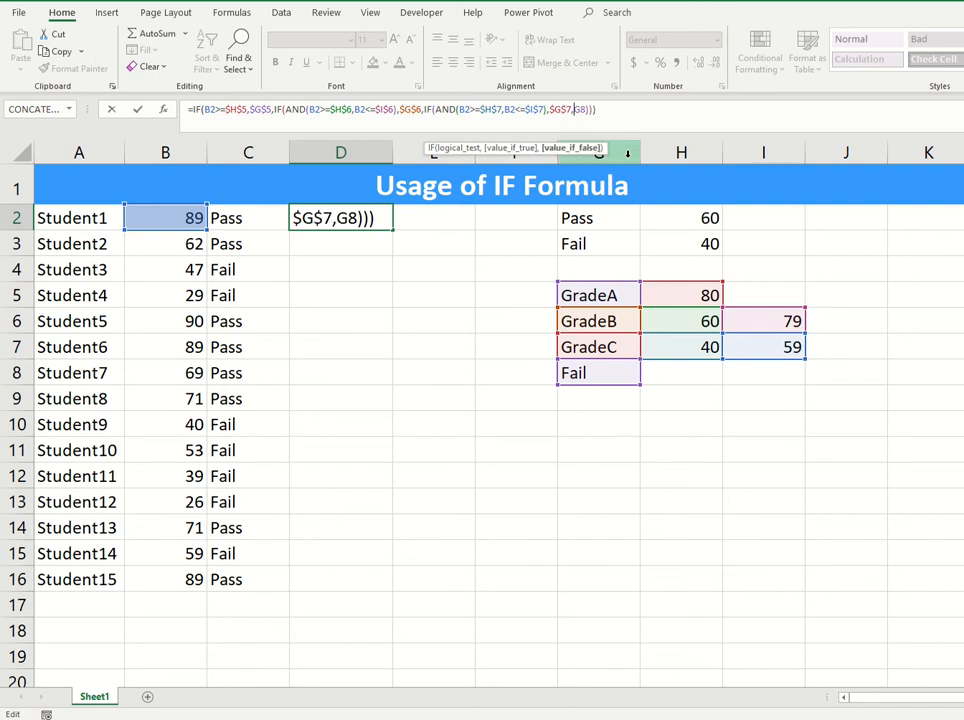
type("$")
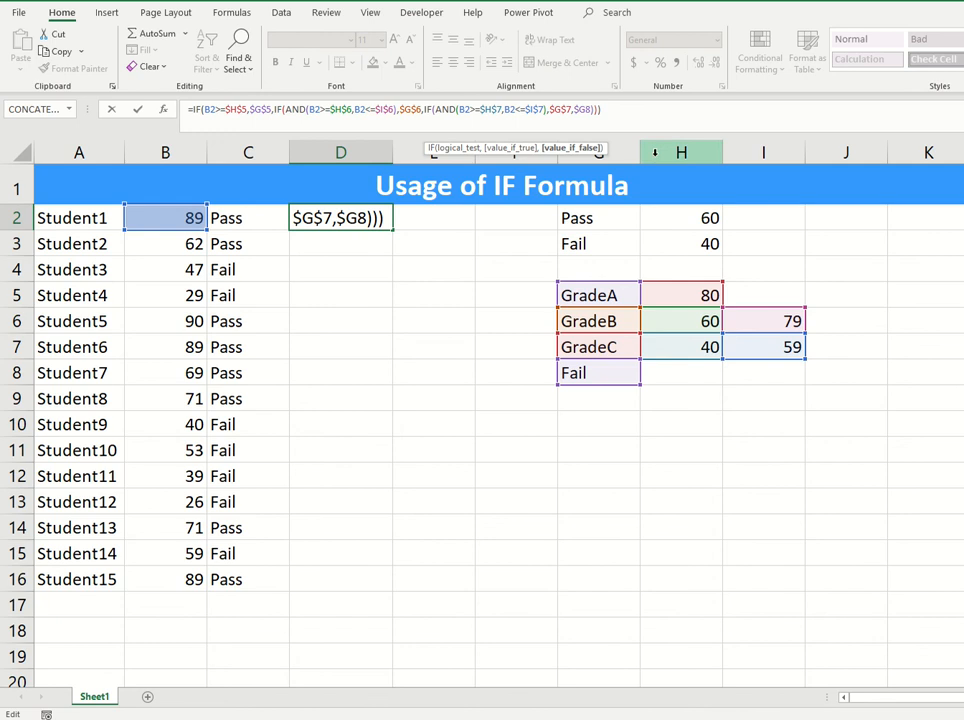
key("Right")
type("$")
key("Return")
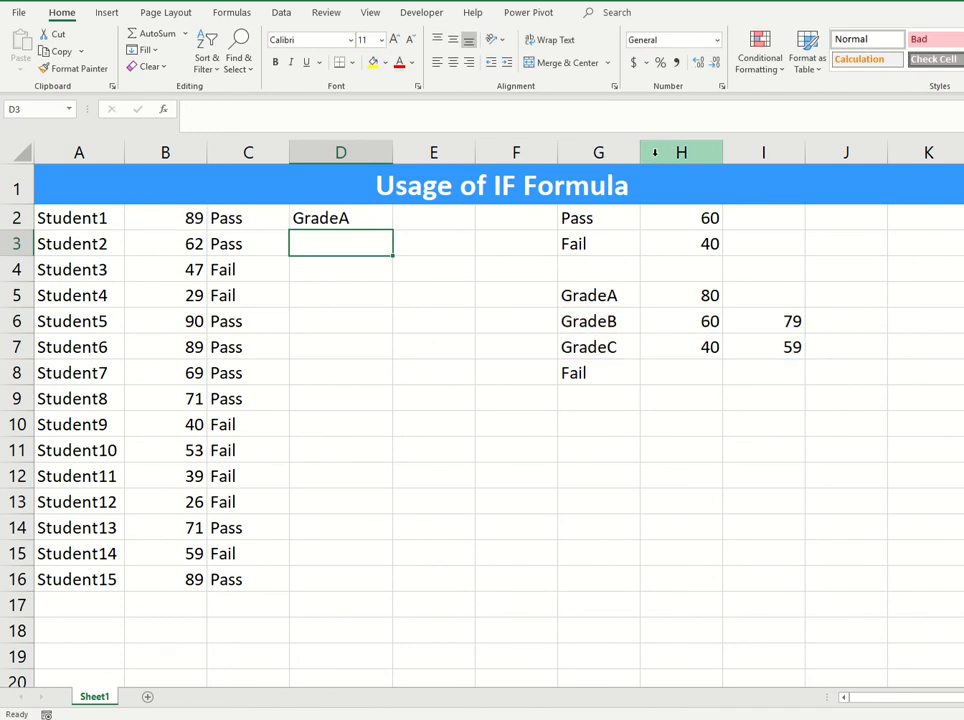
- Fill the grade formula from D2 down to D16 for all students
left_click(361, 217)
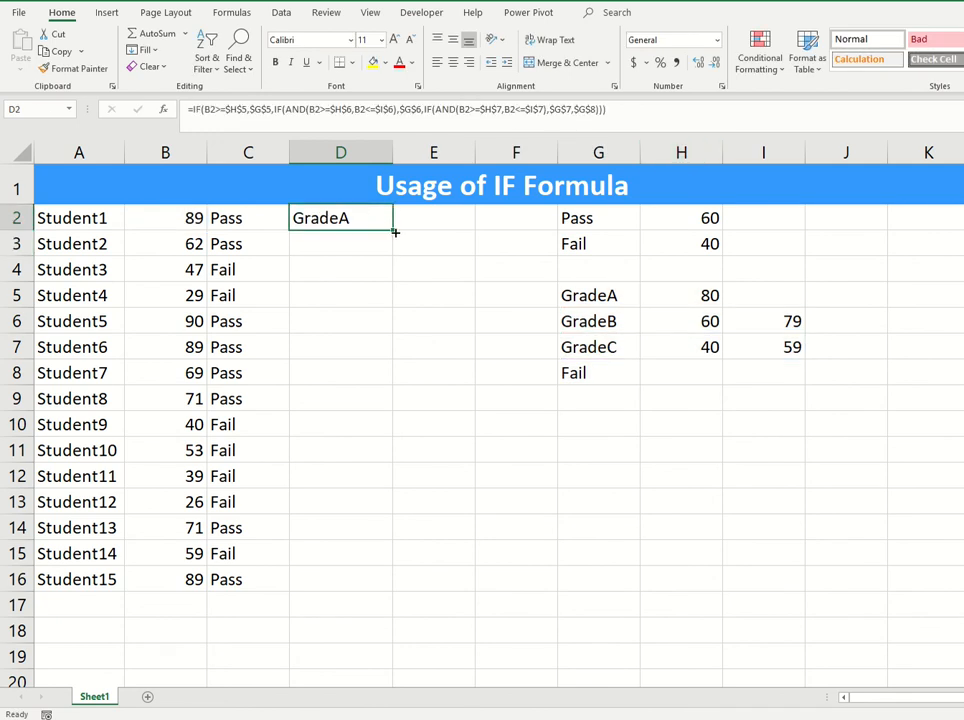
left_click_drag(395, 232, 370, 585)
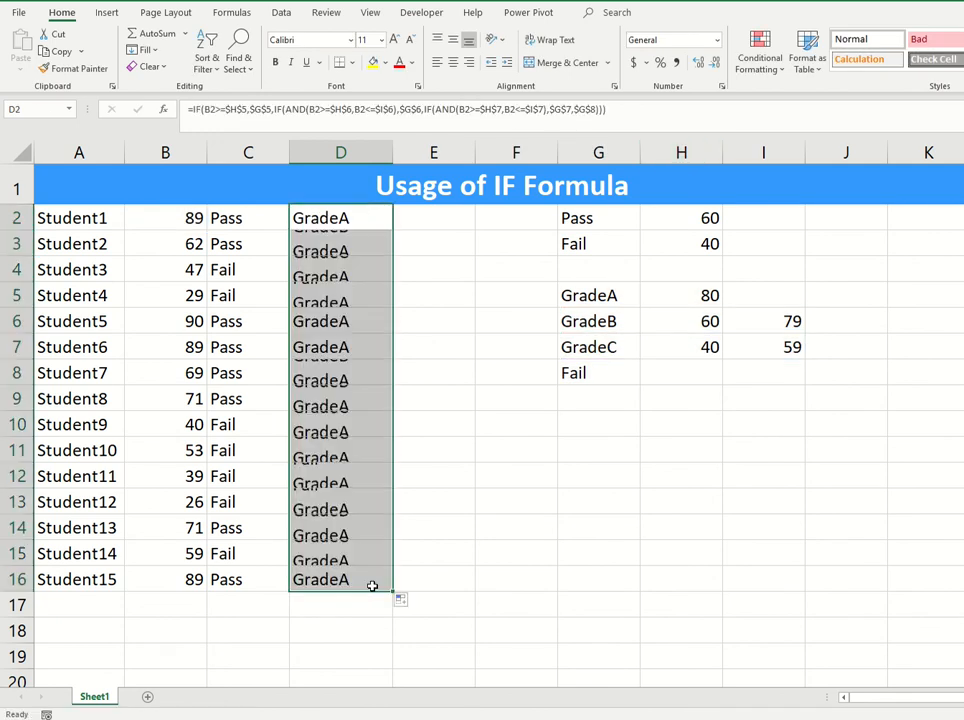
left_click(372, 583)
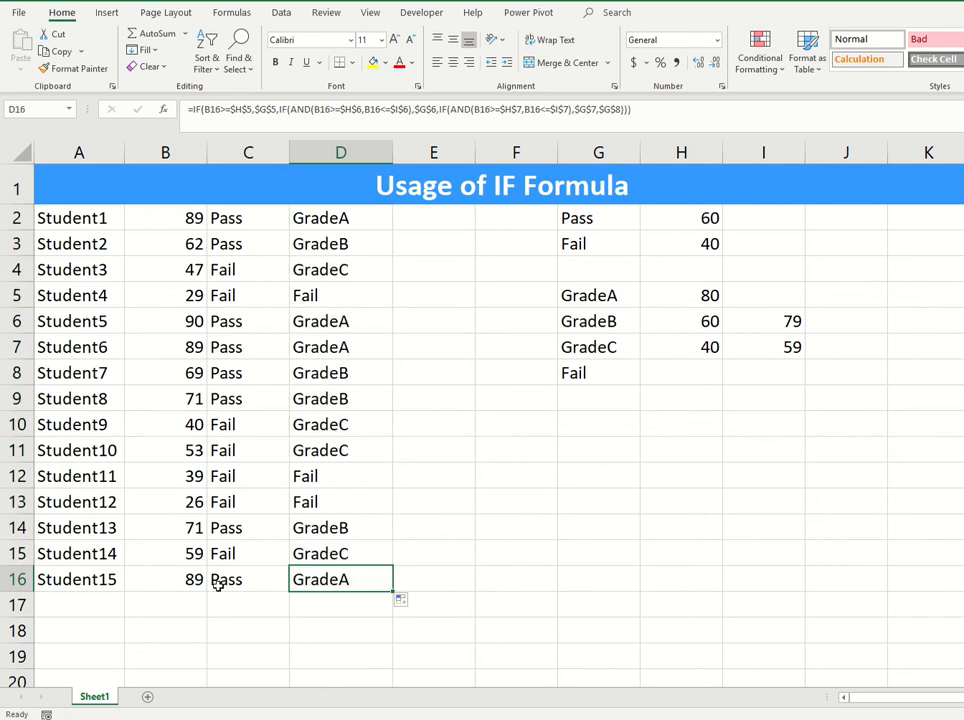
- Check the grades of Student15, Student14, Student2, Student12 and Student11 against their scores and the grade limits in G6:I7
left_click(160, 581)
left_click(340, 553)
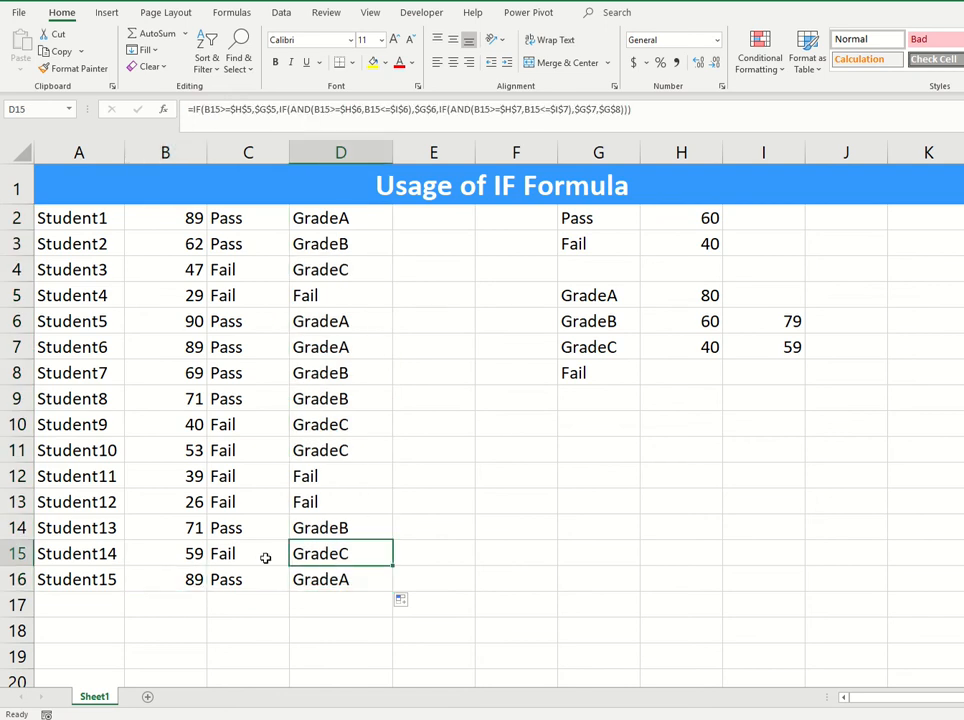
left_click(185, 553)
left_click_drag(609, 342, 665, 348)
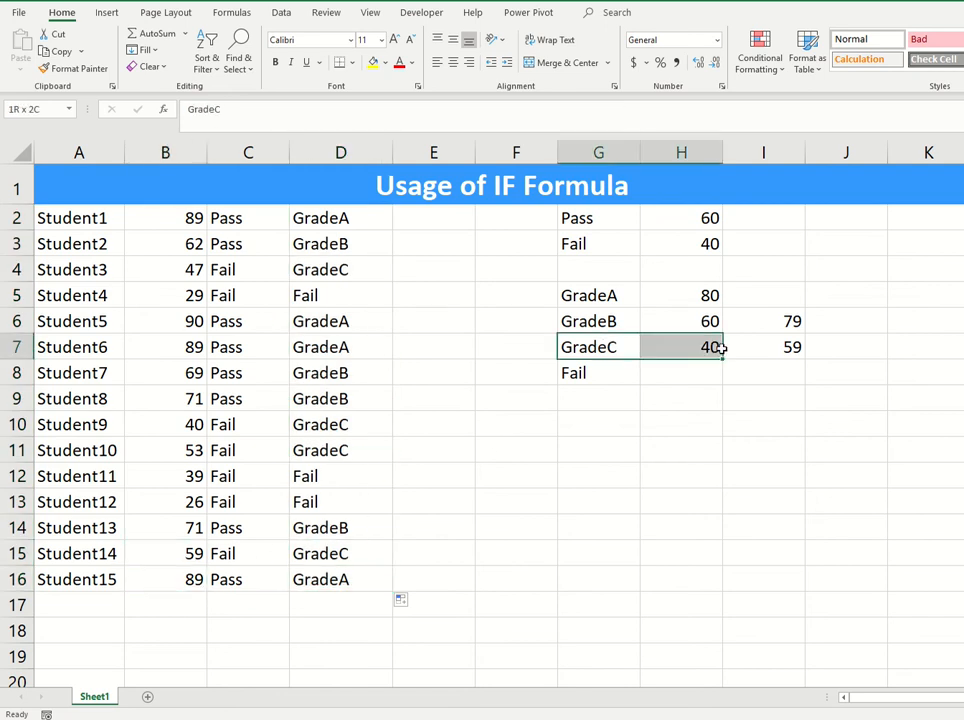
left_click(620, 318)
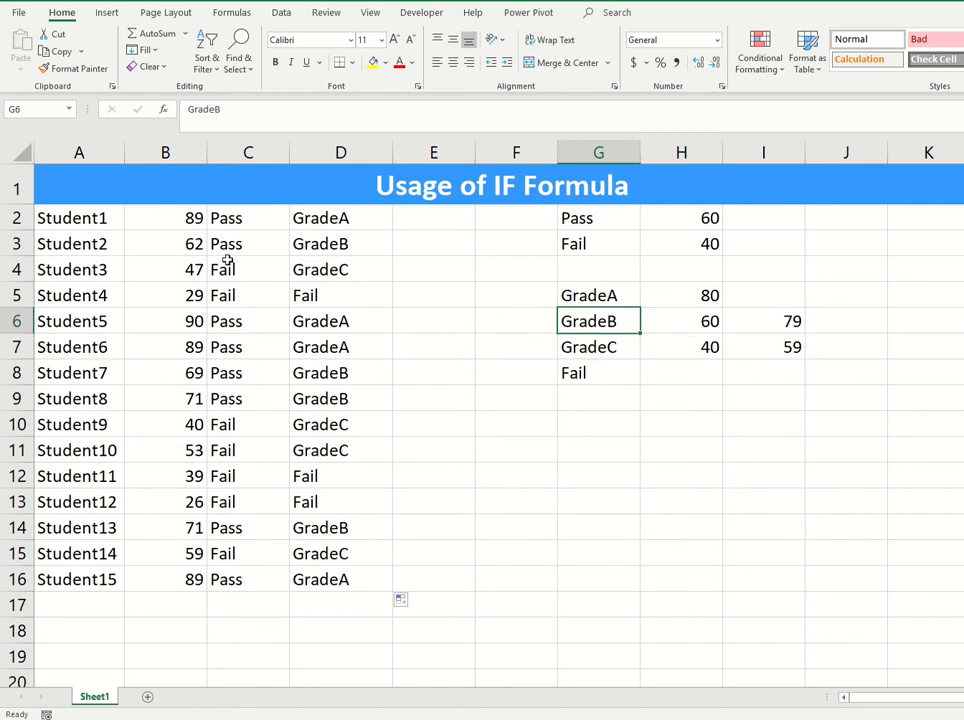
left_click_drag(194, 243, 335, 244)
left_click_drag(609, 323, 770, 325)
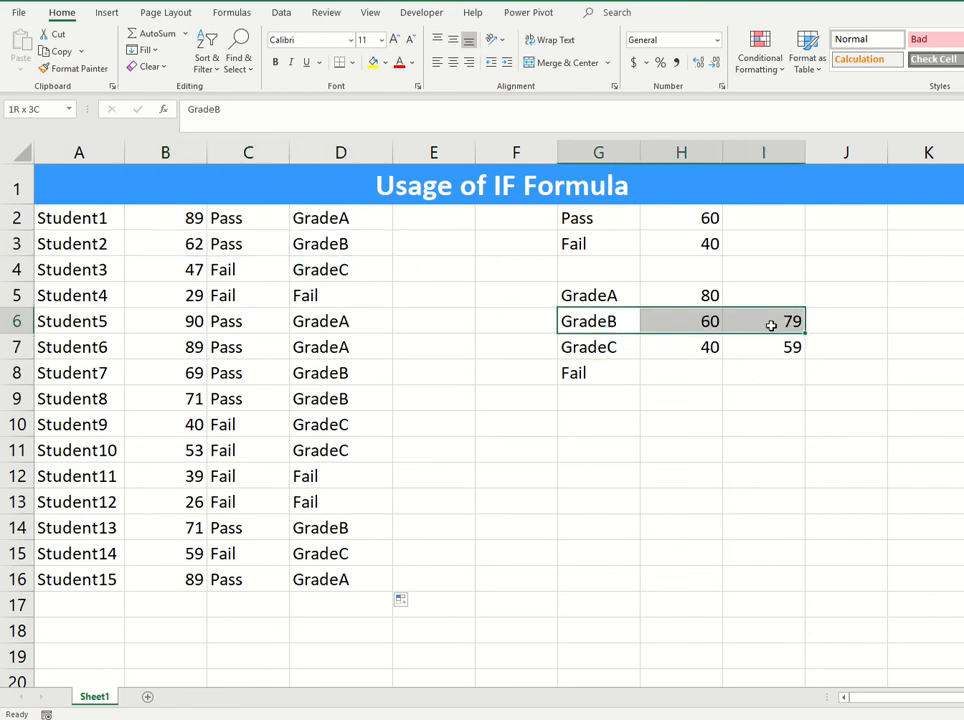
left_click(334, 499)
left_click(190, 495)
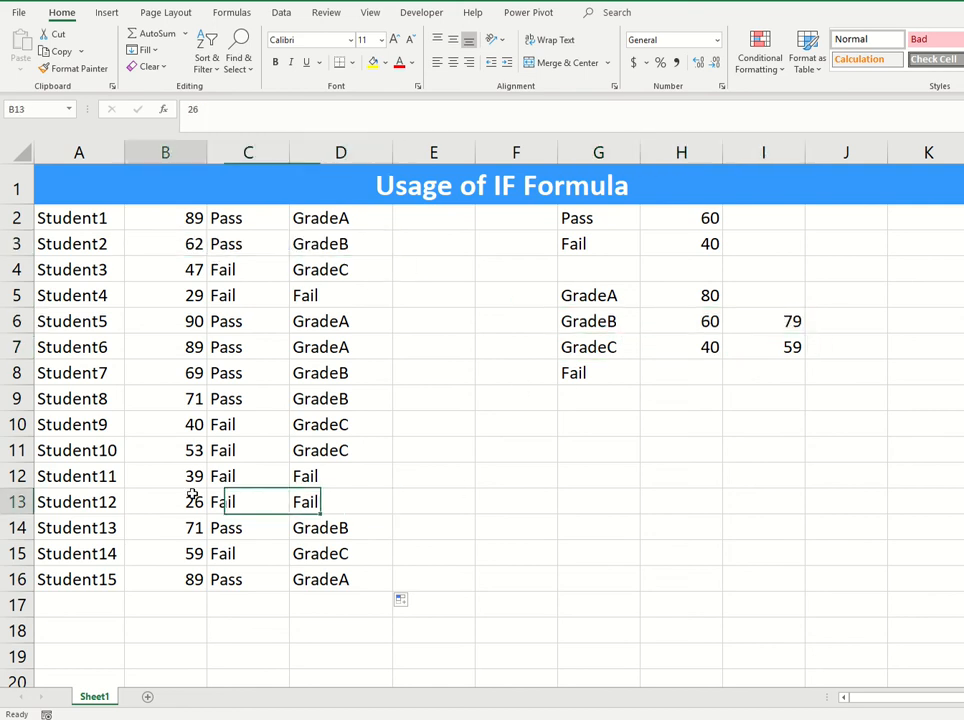
left_click(193, 478)
left_click(333, 480)
key("Down")
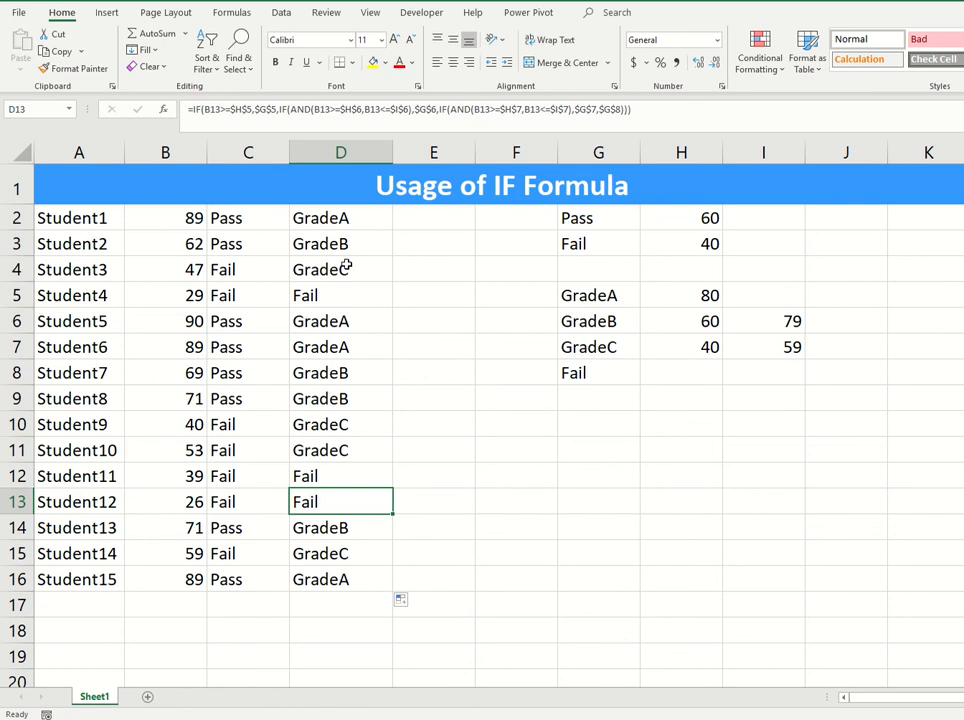
- Start an IF formula in E3 that uses an OR function as its logical test
left_click_drag(380, 214, 345, 581)
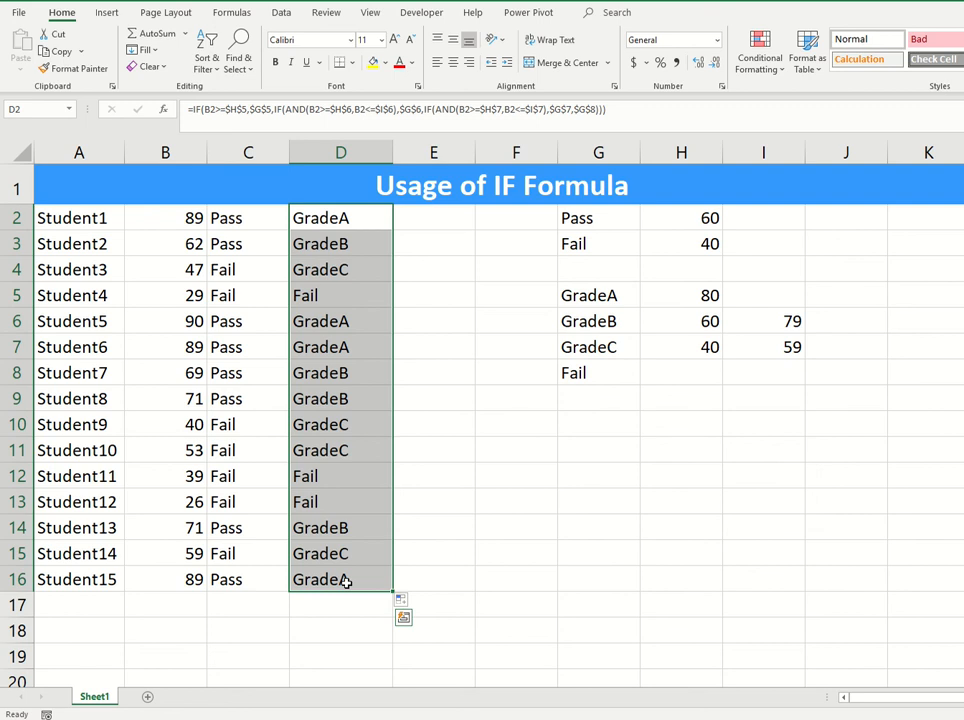
left_click(350, 244)
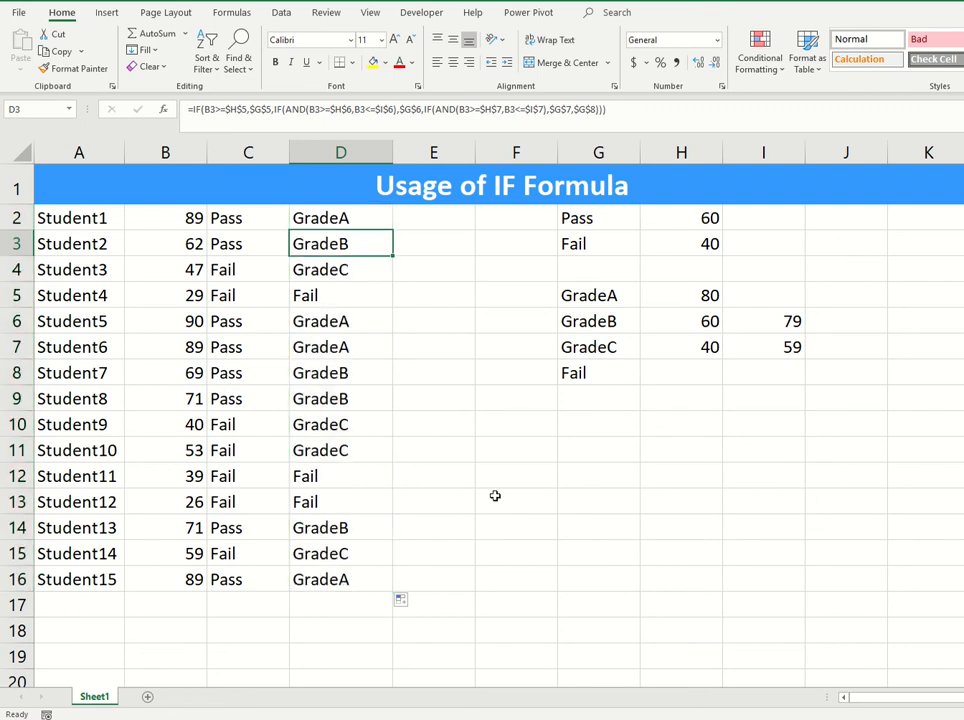
key("Down")
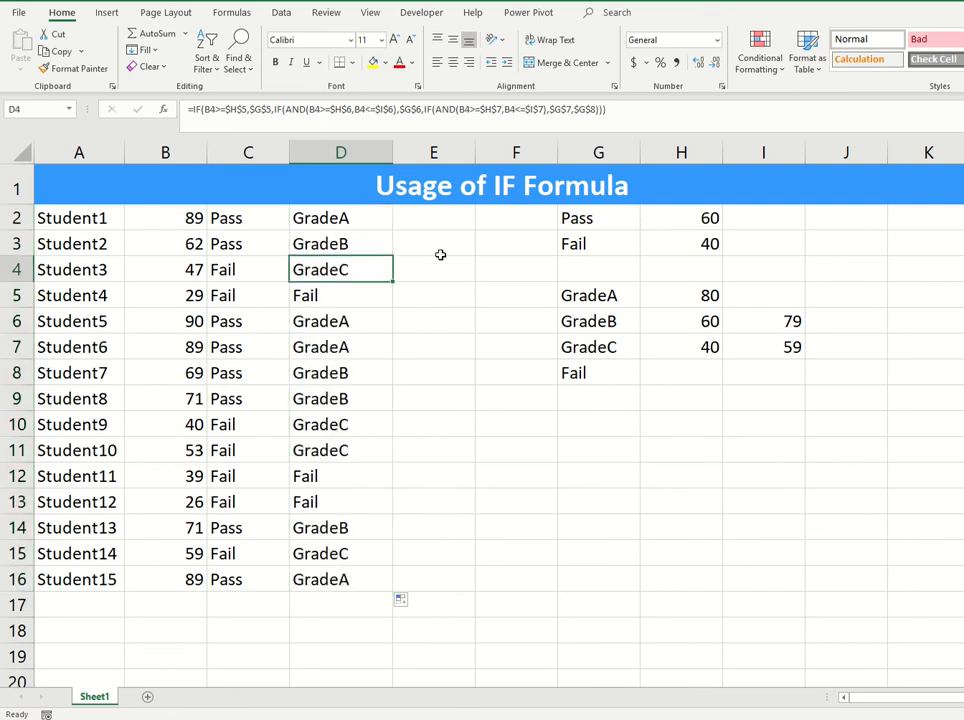
left_click(439, 250)
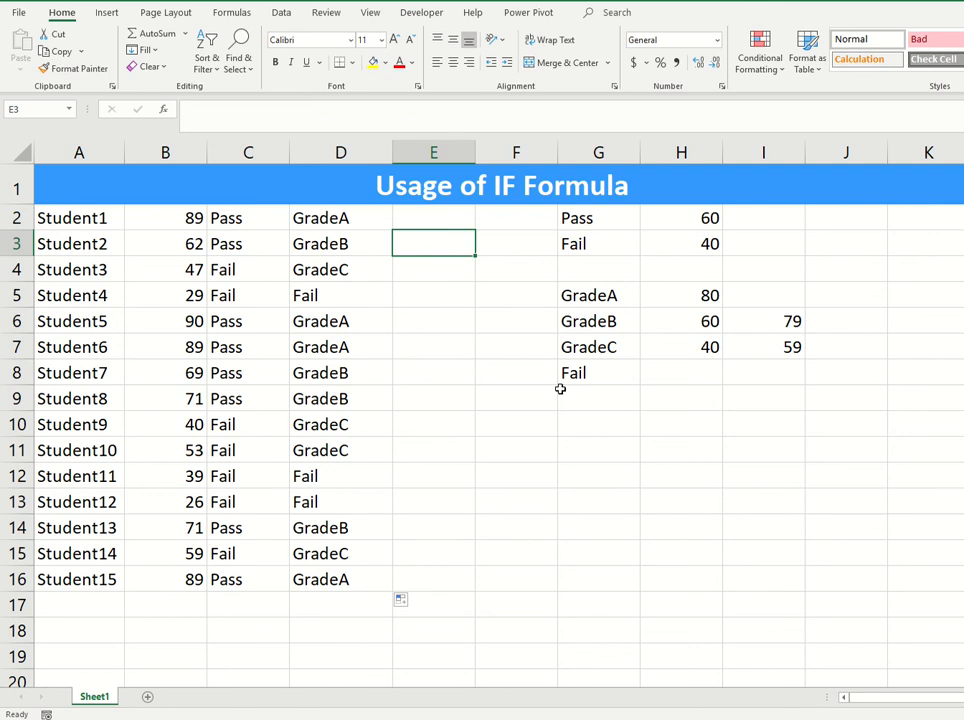
type("=")
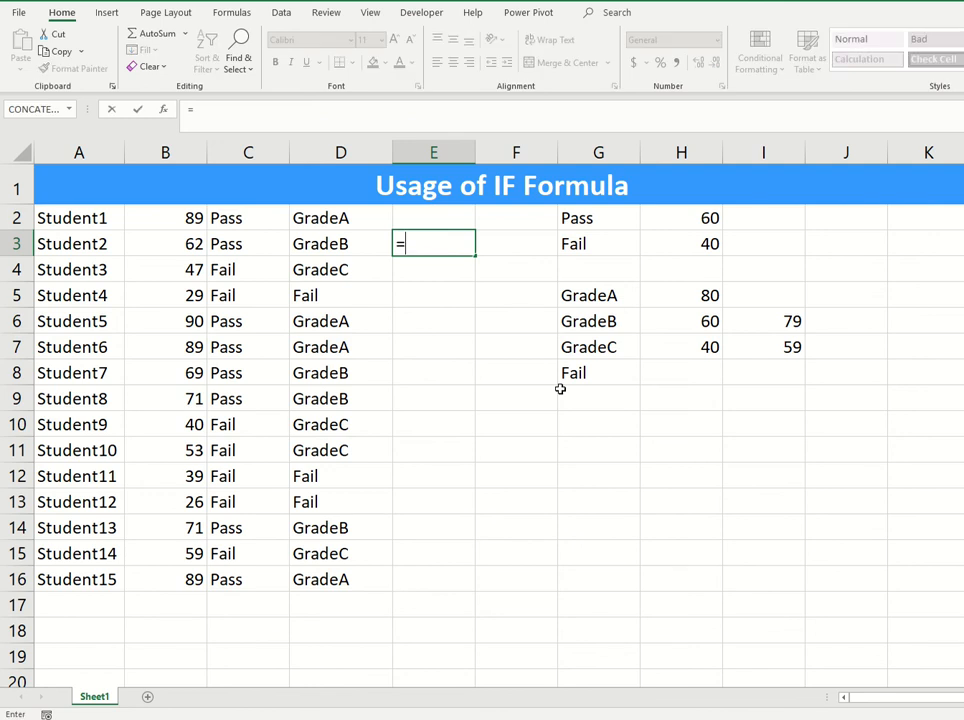
type("if")
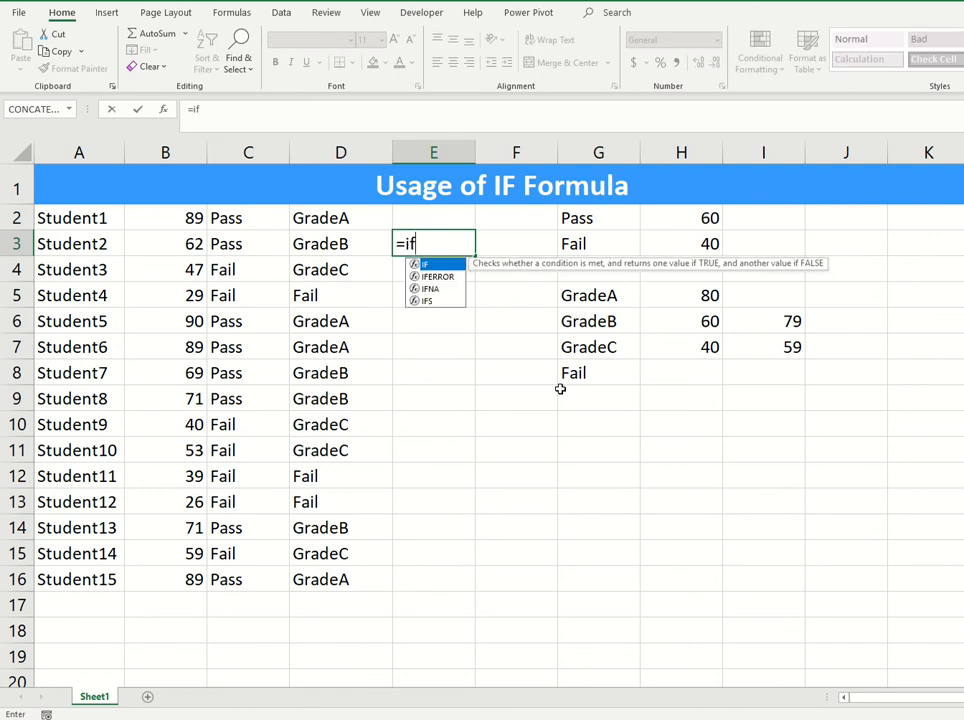
type("(or")
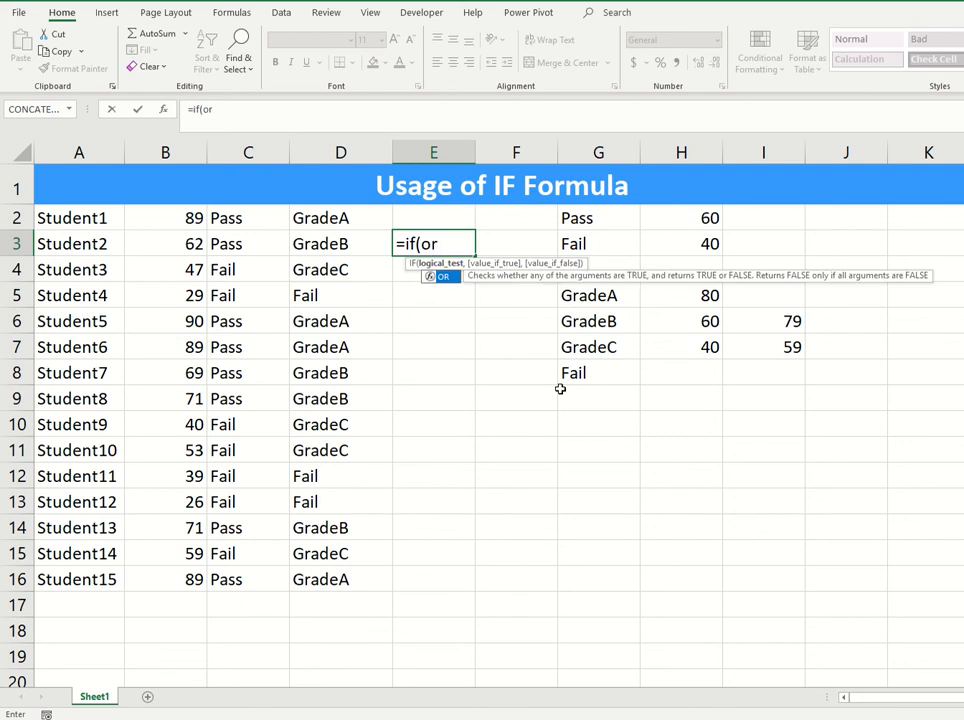
type("(")
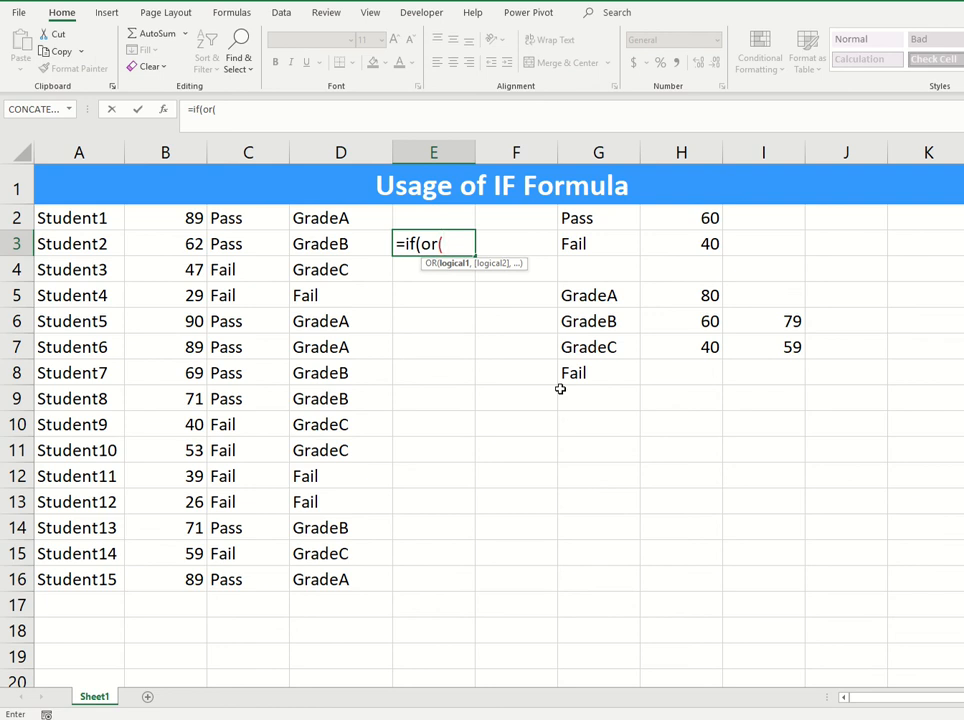
- Set the OR conditions in E3 to D3=G6 and D3=G7, comparing Student2's grade with GradeB and GradeC
left_click(355, 243)
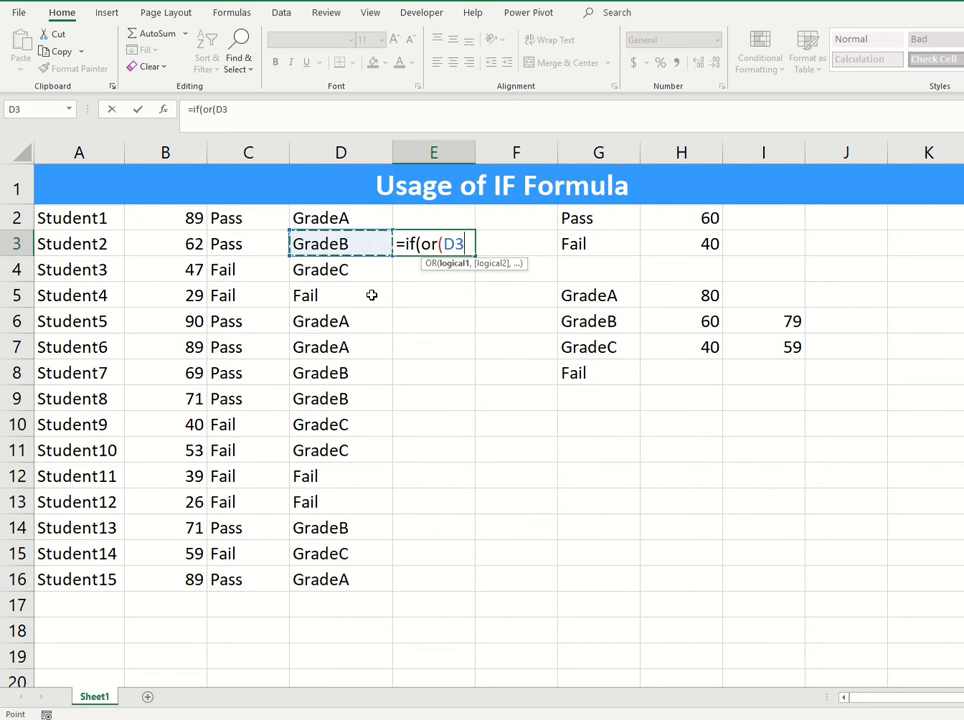
type("=")
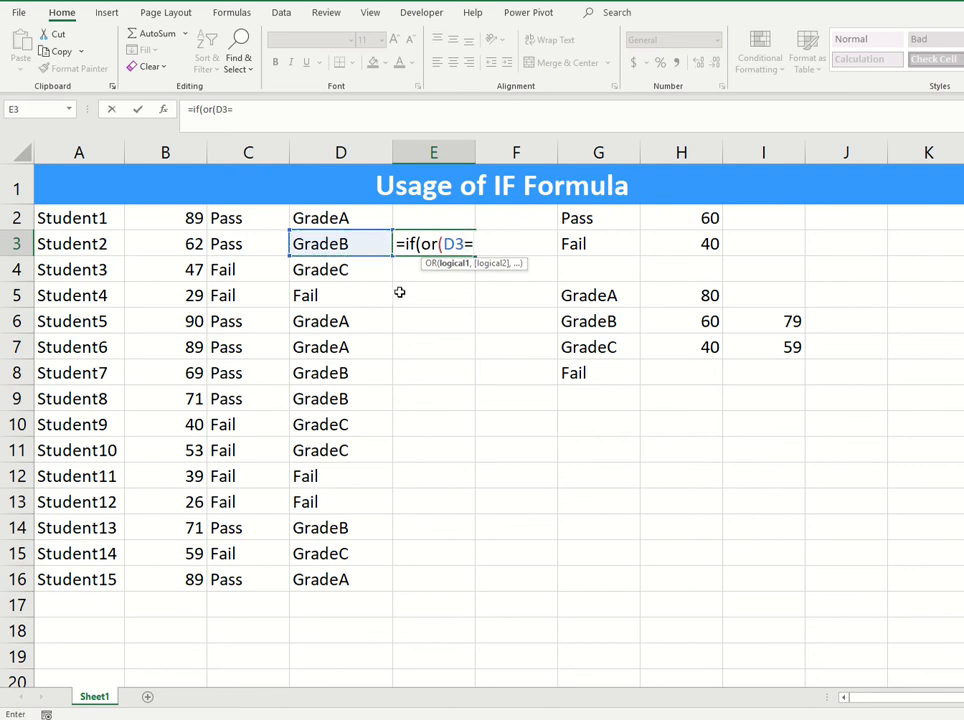
left_click(609, 320)
type(",")
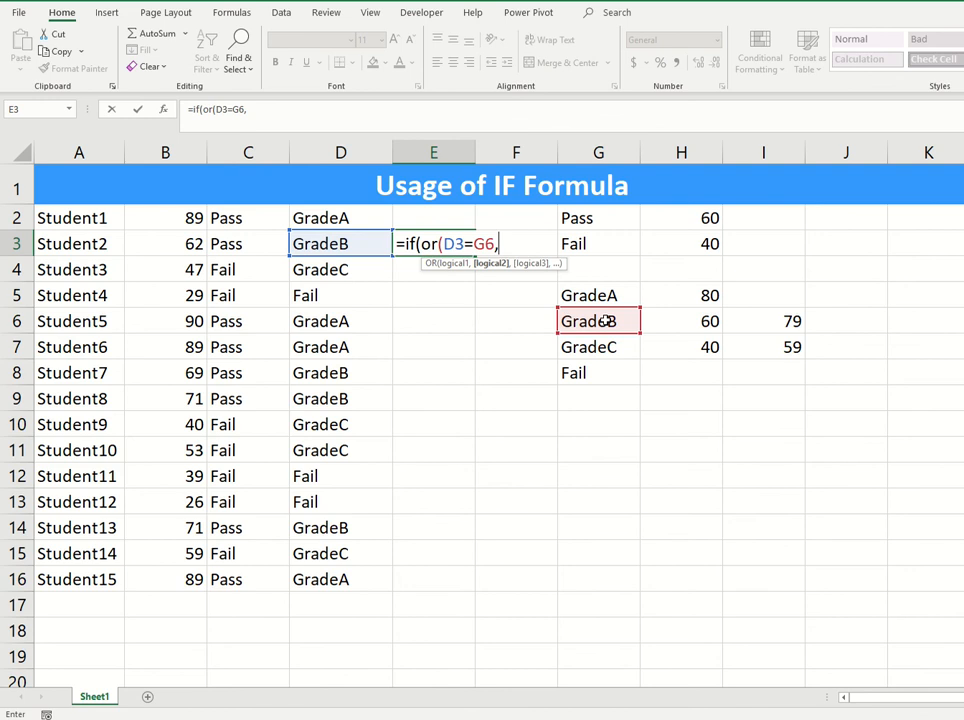
left_click(322, 245)
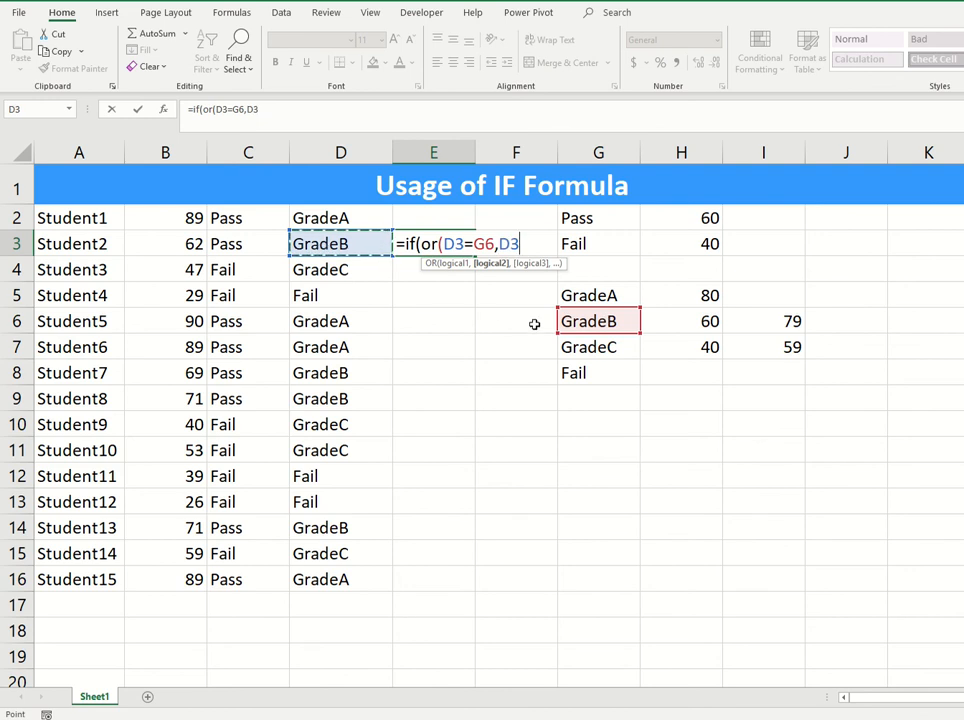
type("=")
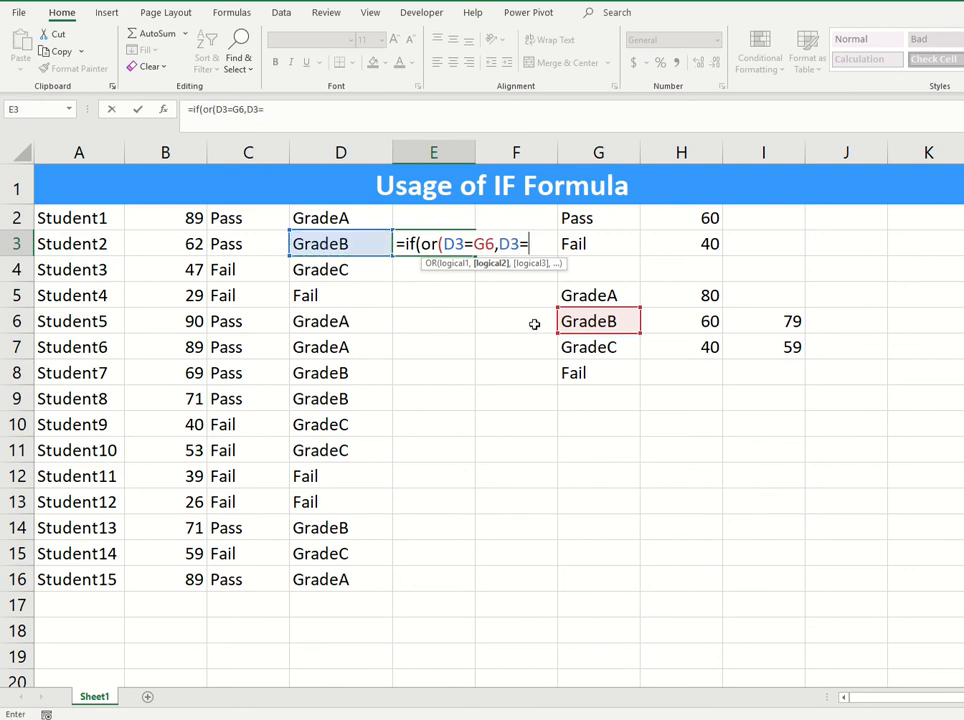
left_click(587, 342)
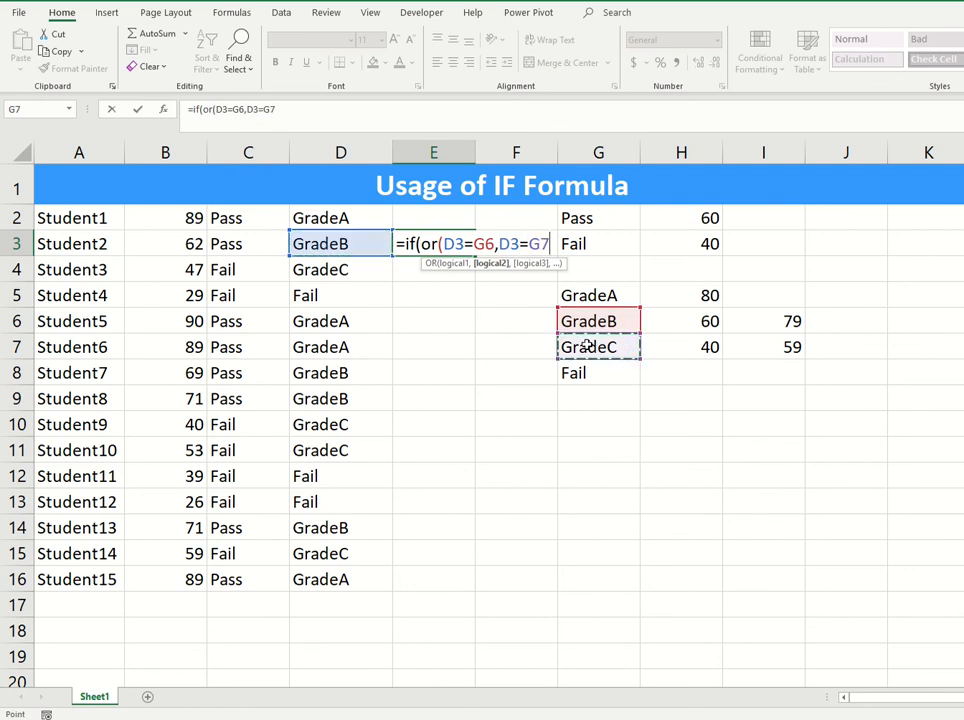
- Complete the E3 formula to return "GradeNew" if true and D3 otherwise, and fit column E's width to its contents
type("),\"")
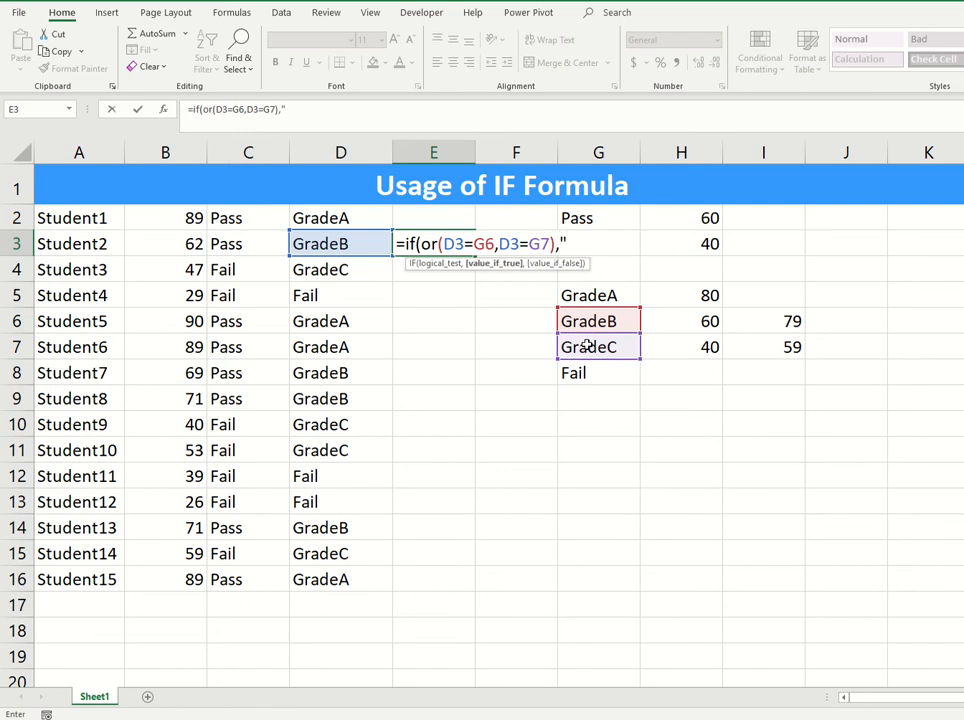
type("GradeN")
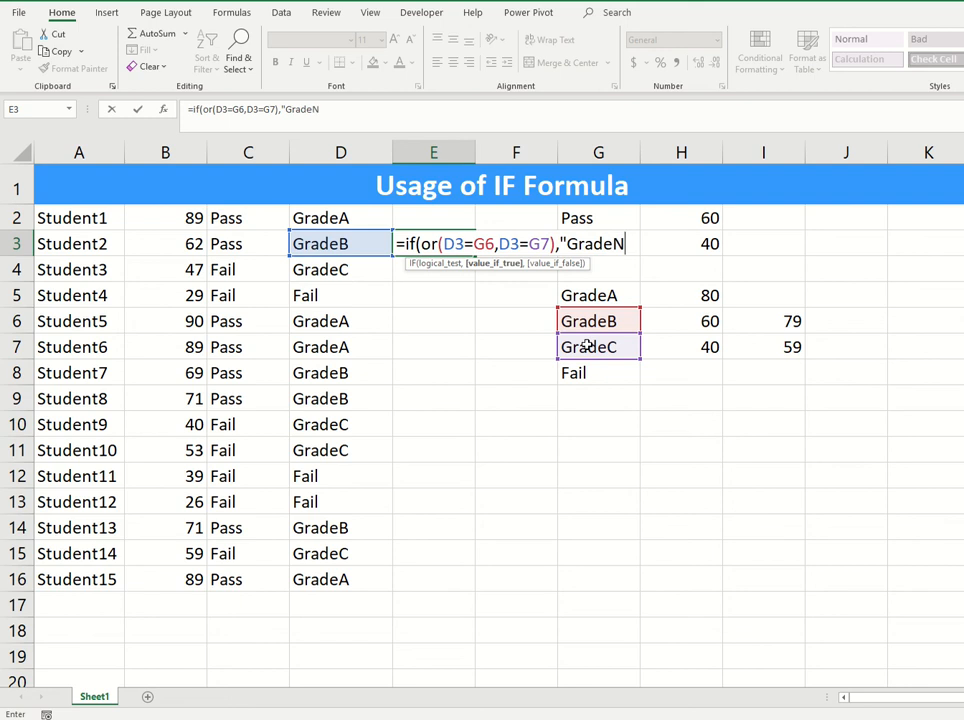
type("ew\",")
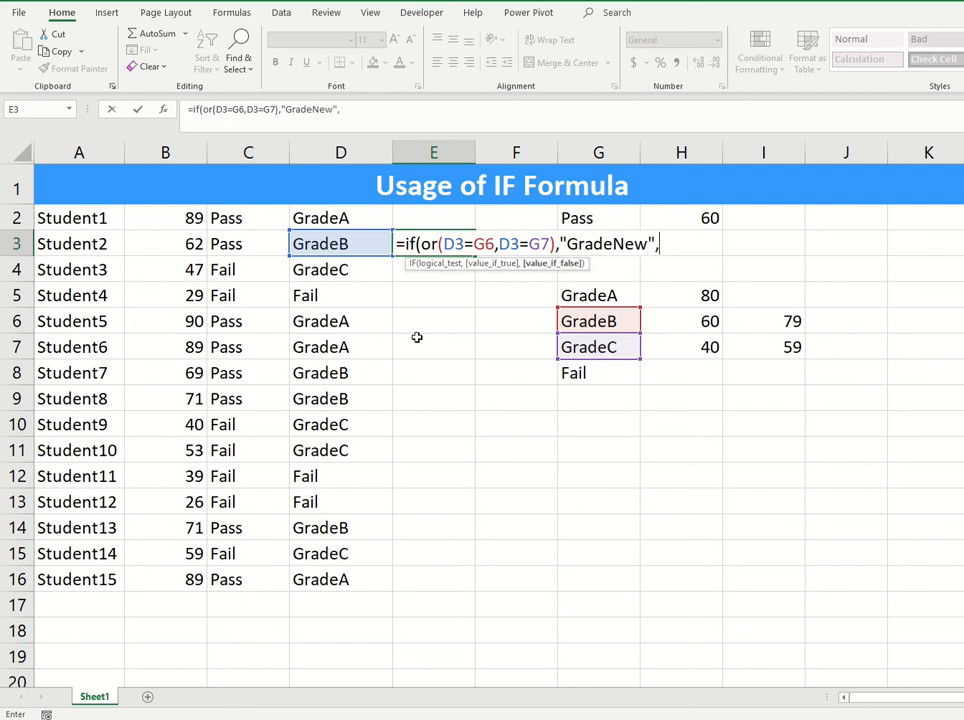
left_click(336, 244)
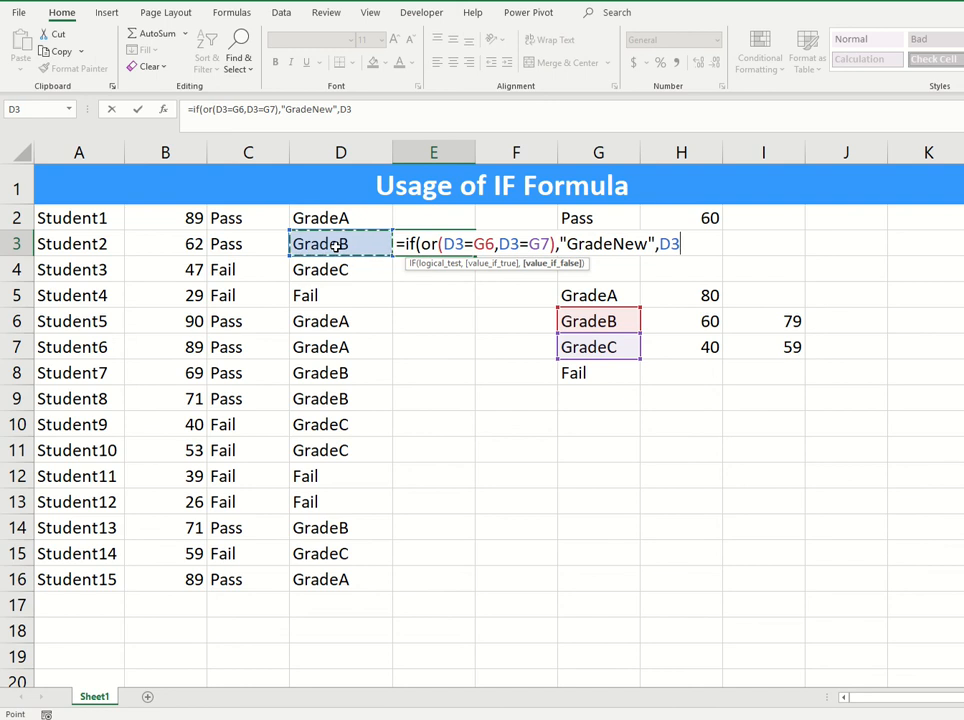
type(")")
key("Return")
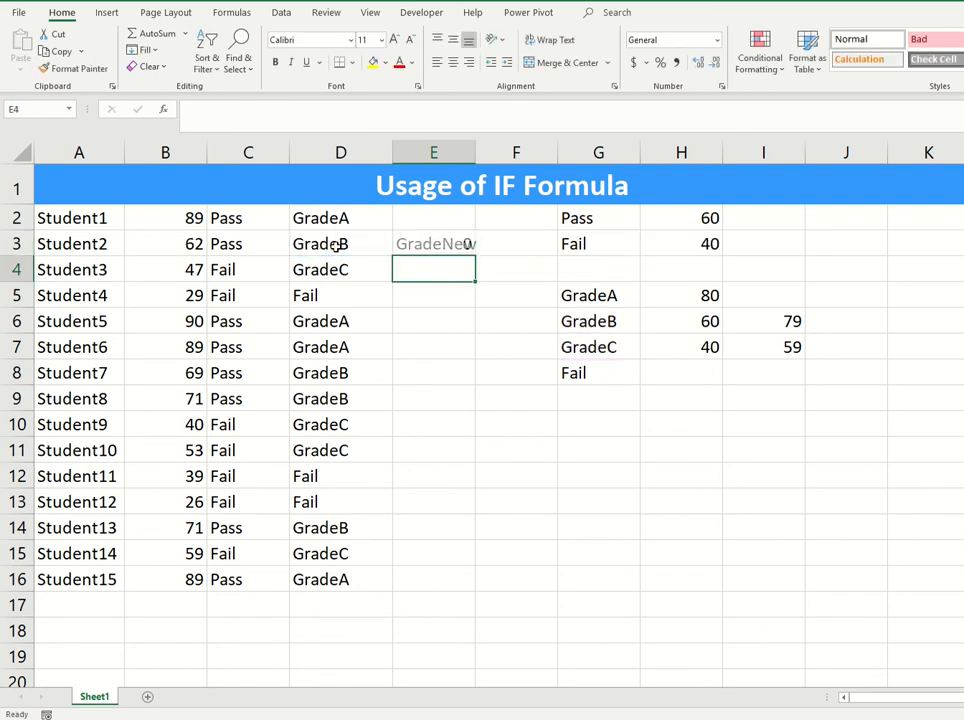
key("Up")
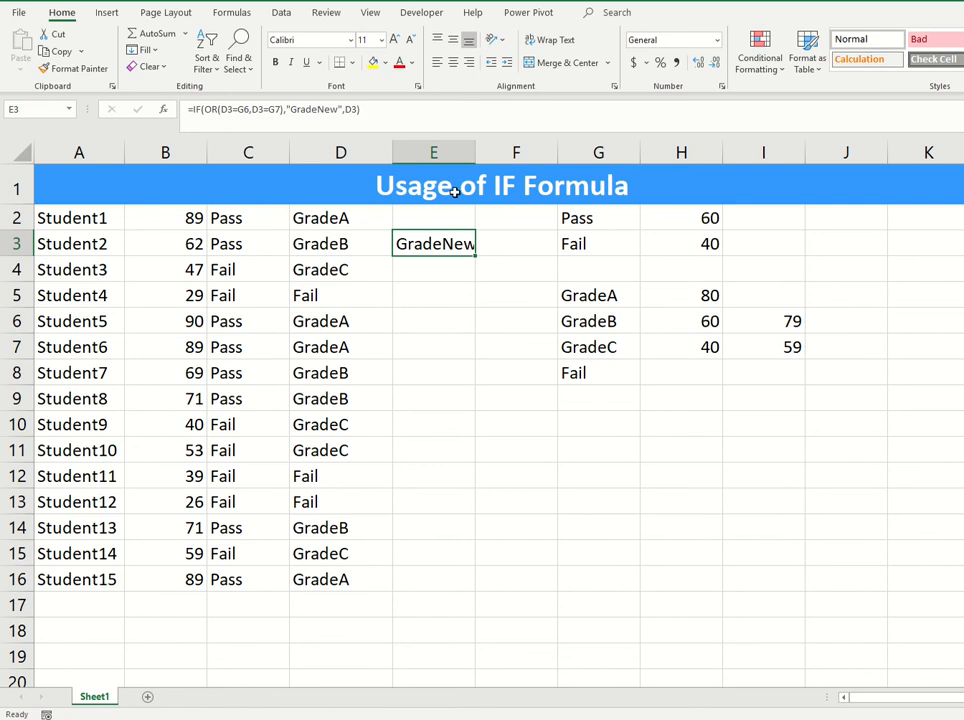
double_click(476, 149)
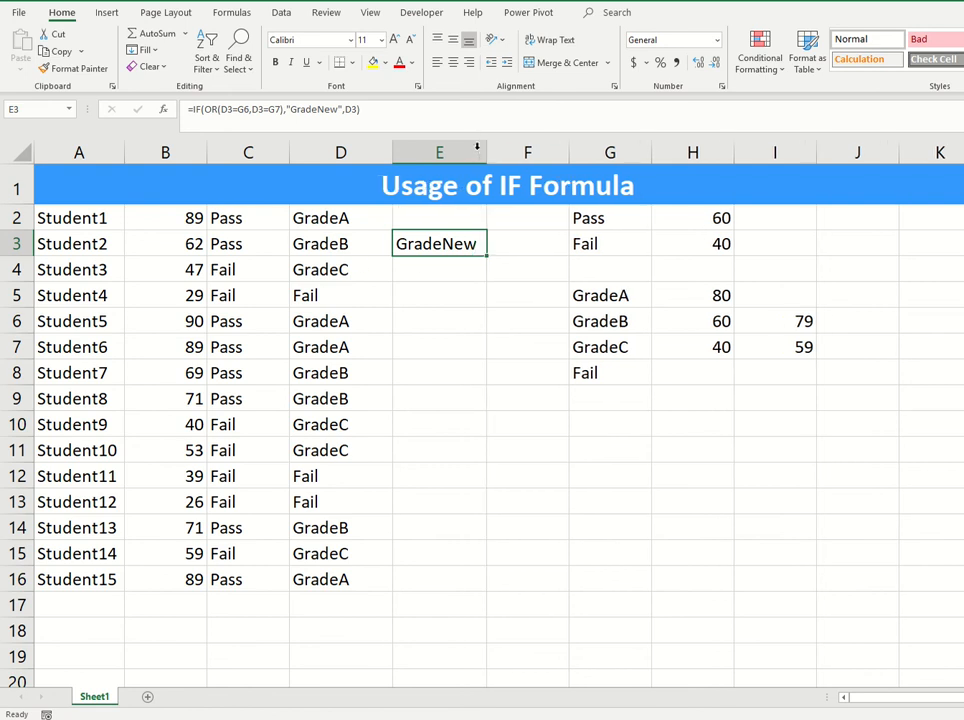
- Make the grade references in E3's OR conditions absolute as $G$6 and $G$7, and enter the updated formula
left_click(228, 111)
type("$")
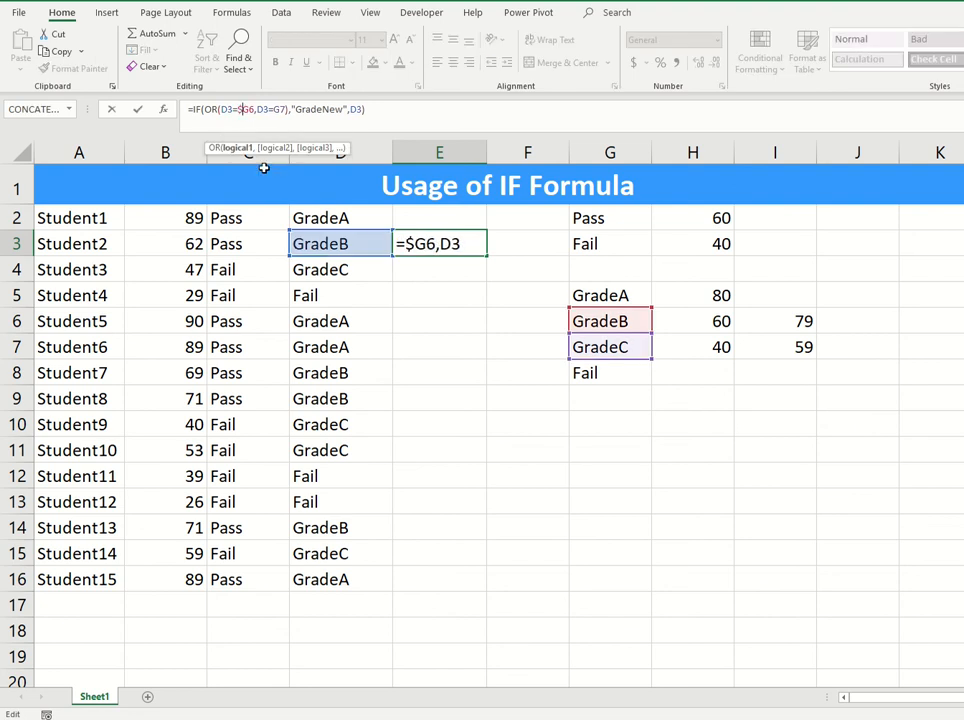
key("Right")
type("$")
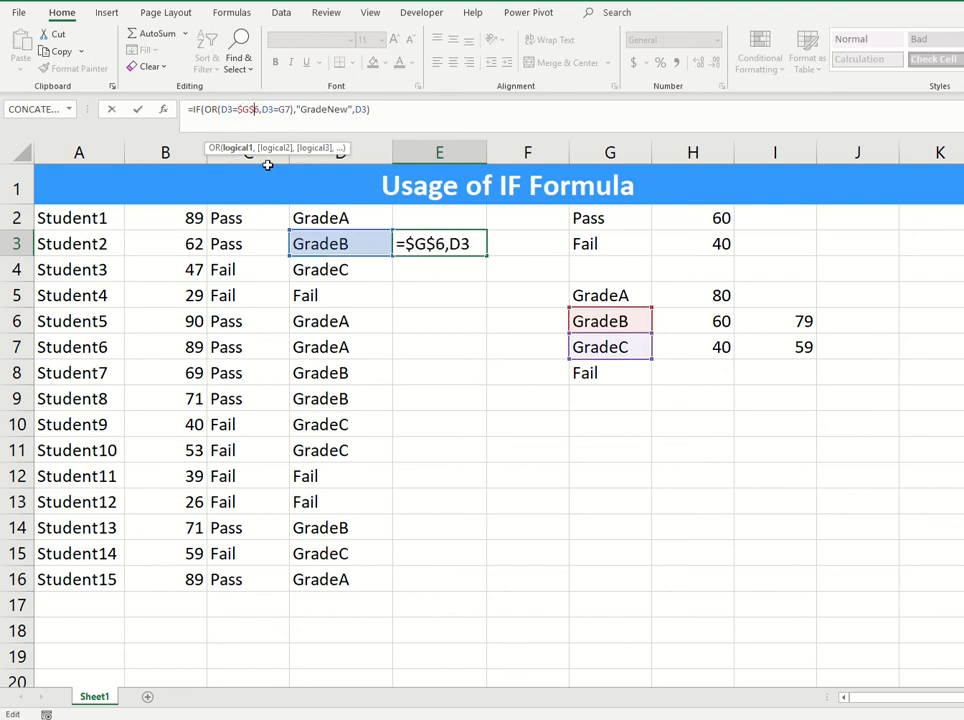
left_click(281, 111)
type("$")
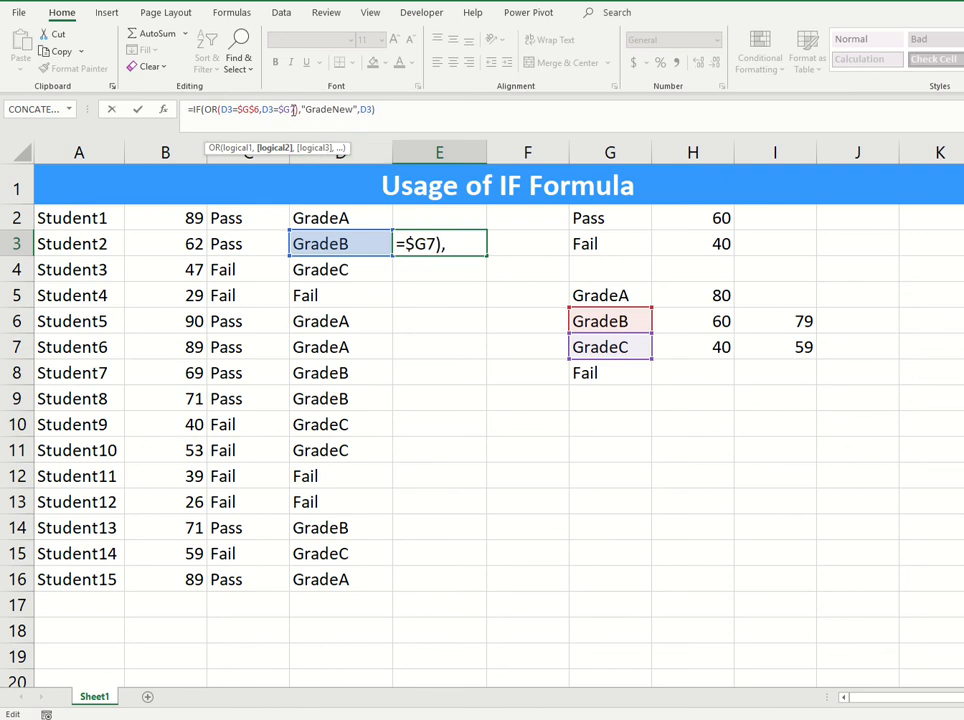
key("Right")
type("$")
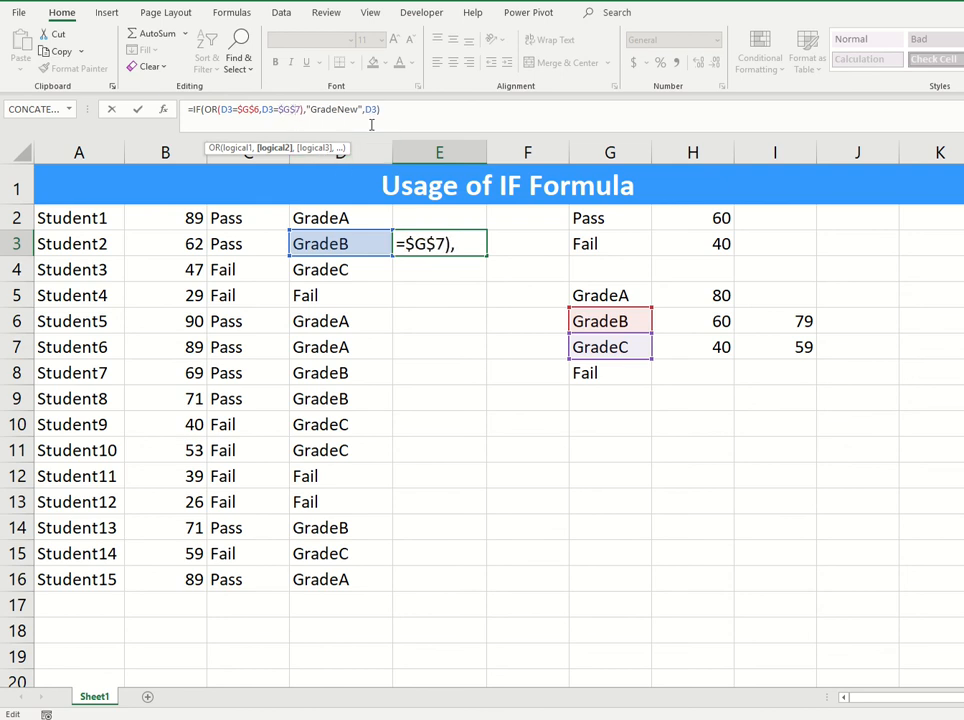
key("Return")
- Fill the E3 formula down to E16 and up to E2 to cover all students
key("Up")
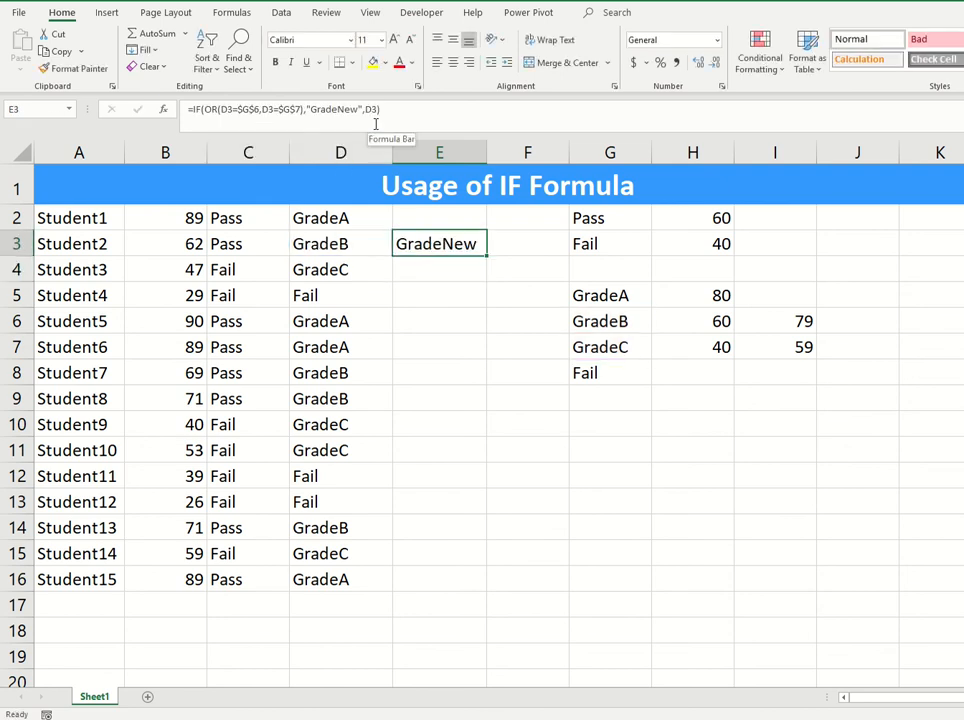
left_click_drag(489, 255, 461, 581)
left_click(484, 229)
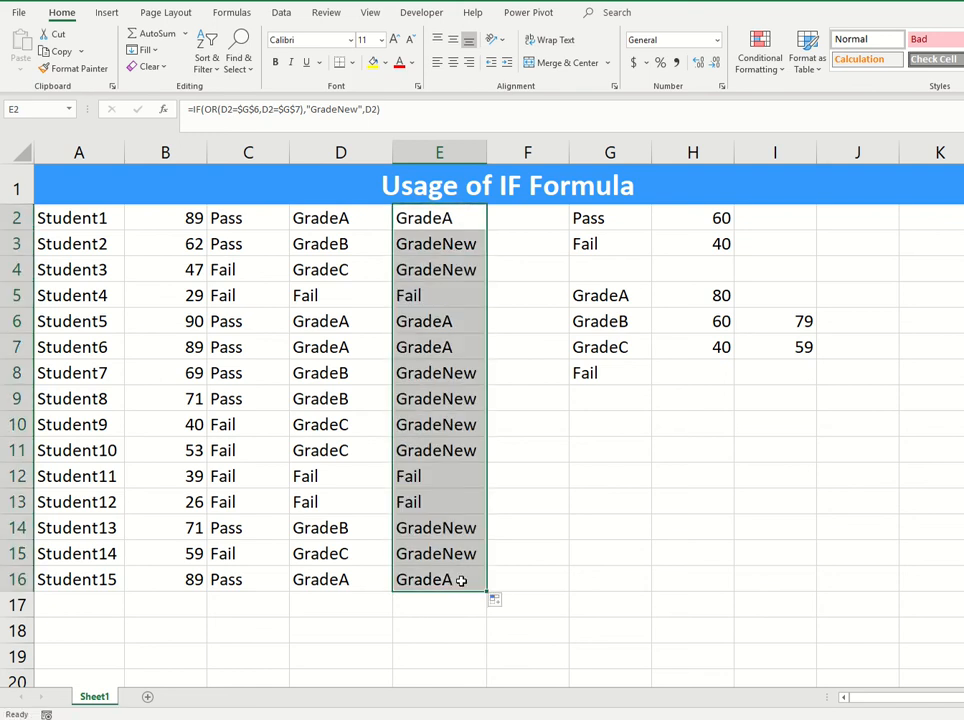
- Compare the new grades in column E with the original grades in column D for the GradeB, GradeC, GradeA and Fail students
left_click(361, 260)
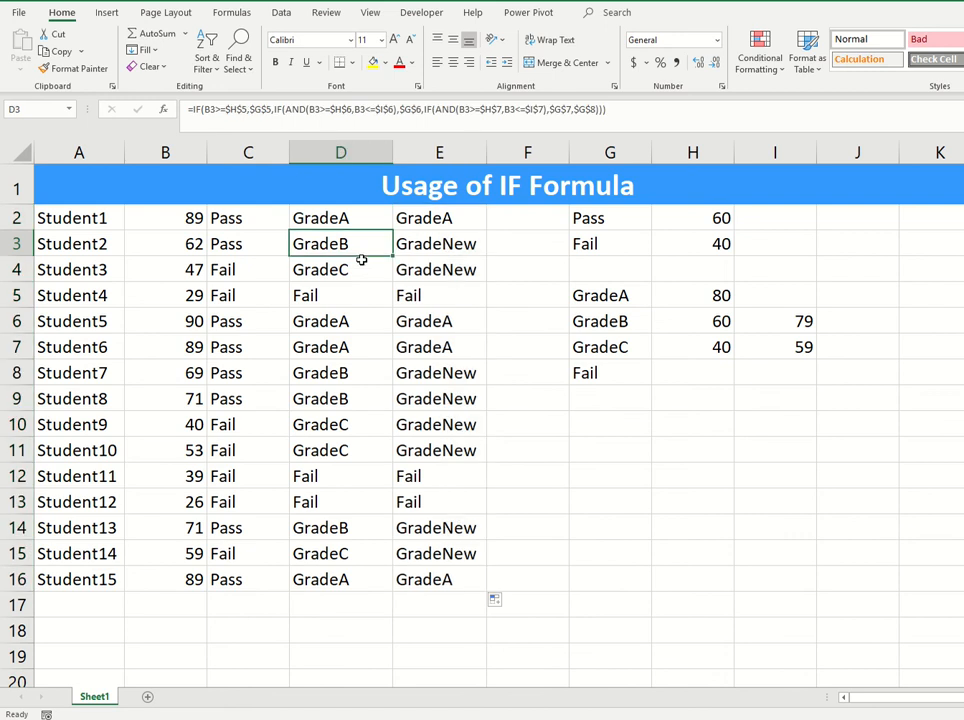
left_click(361, 260)
left_click(404, 247)
left_click(406, 271)
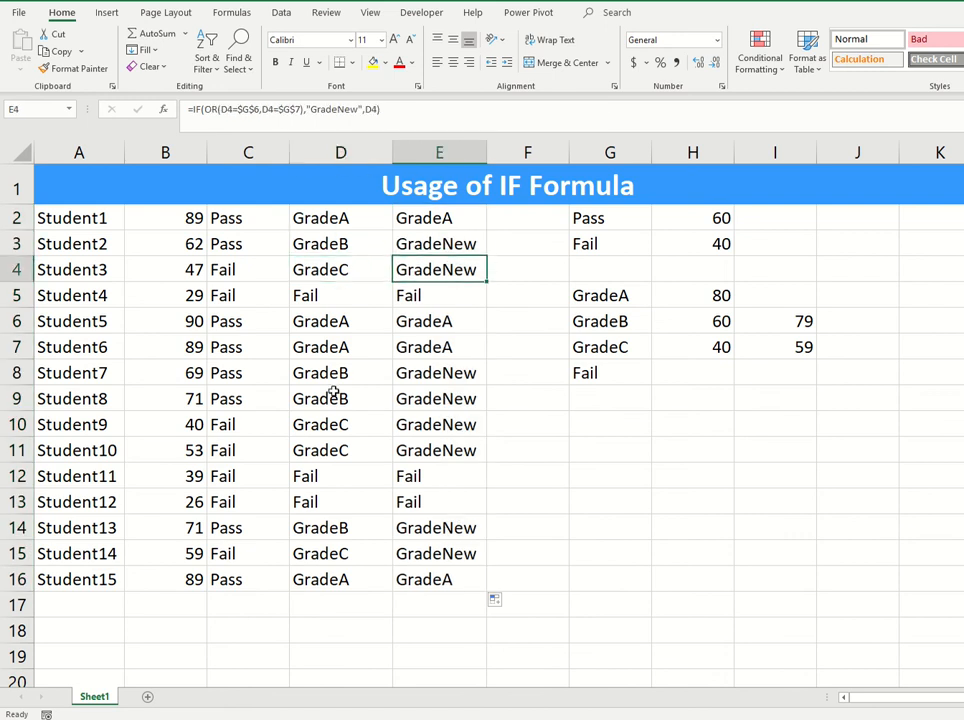
left_click_drag(376, 378, 346, 445)
left_click_drag(439, 377, 436, 452)
left_click_drag(372, 328, 374, 346)
left_click(436, 330)
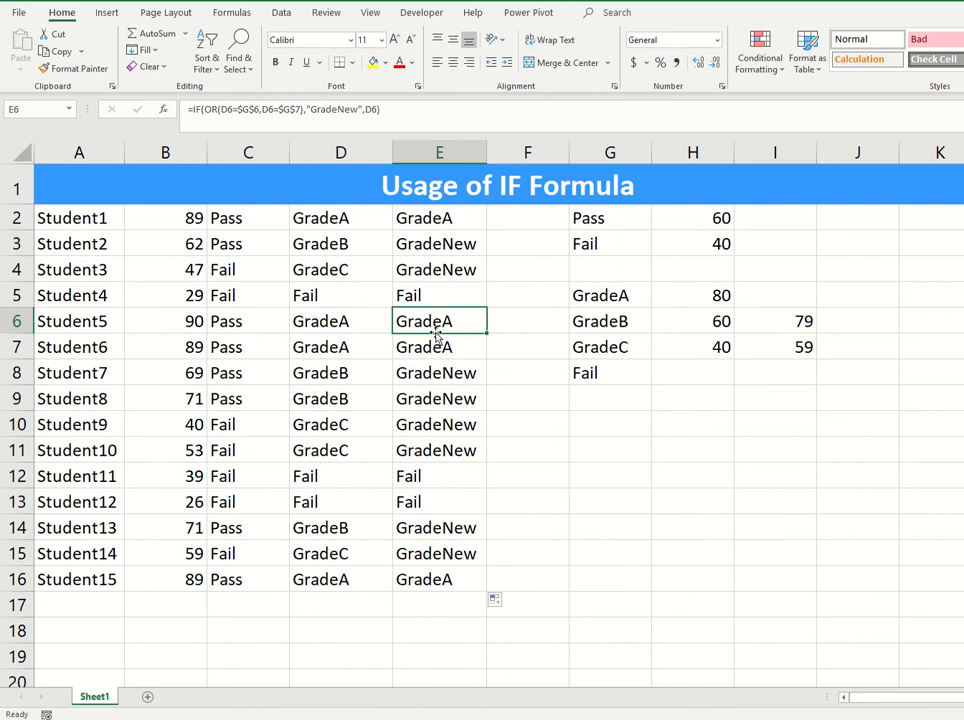
left_click(430, 343)
left_click(359, 478)
left_click(445, 494)
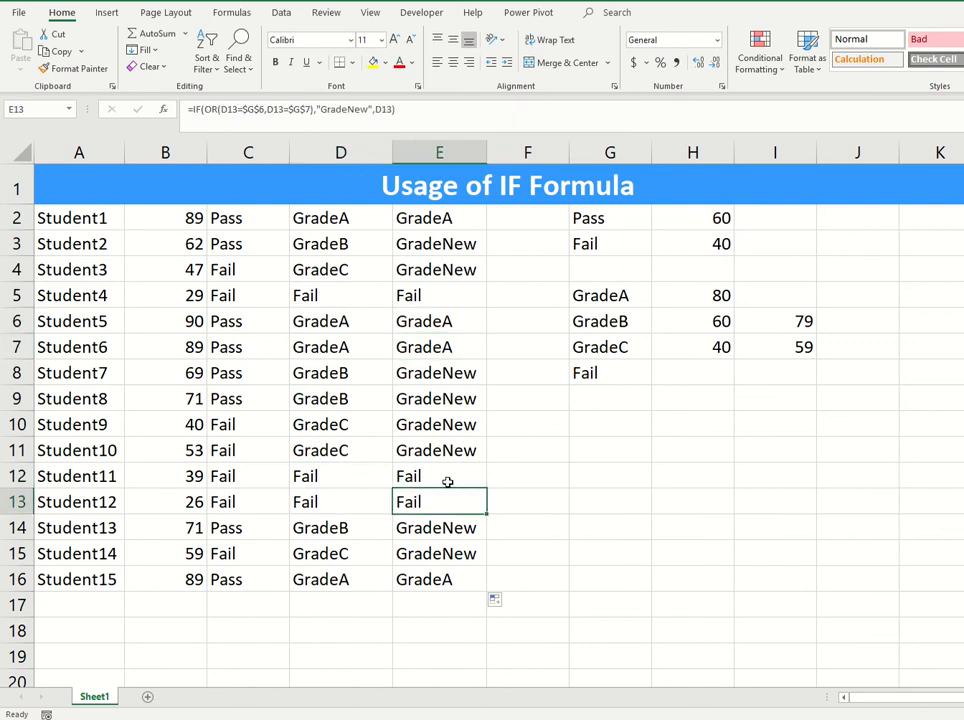
left_click(447, 482)
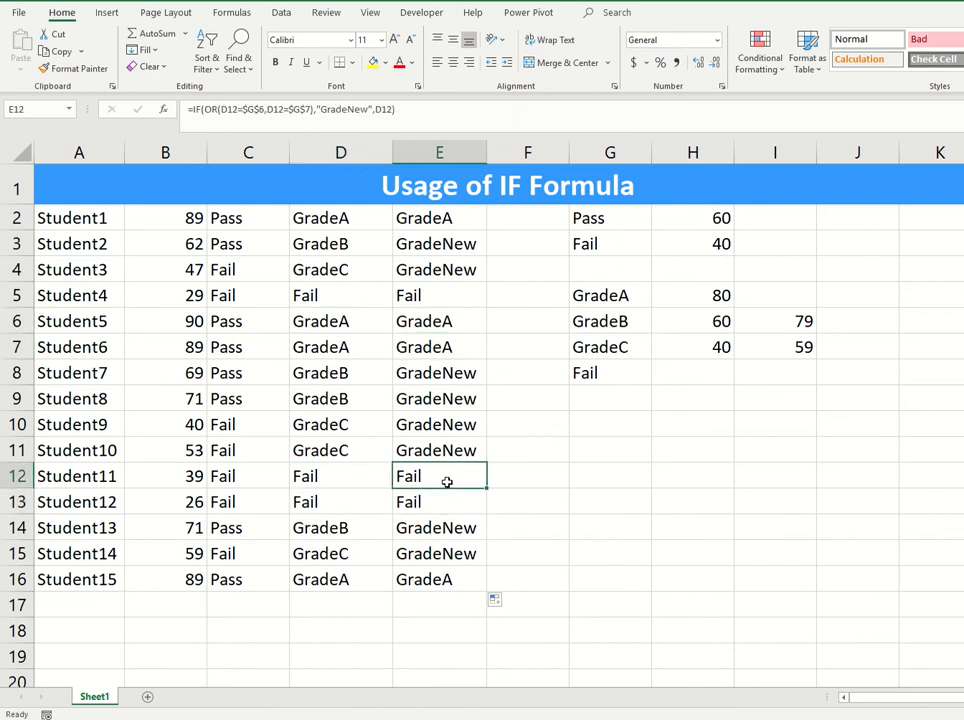